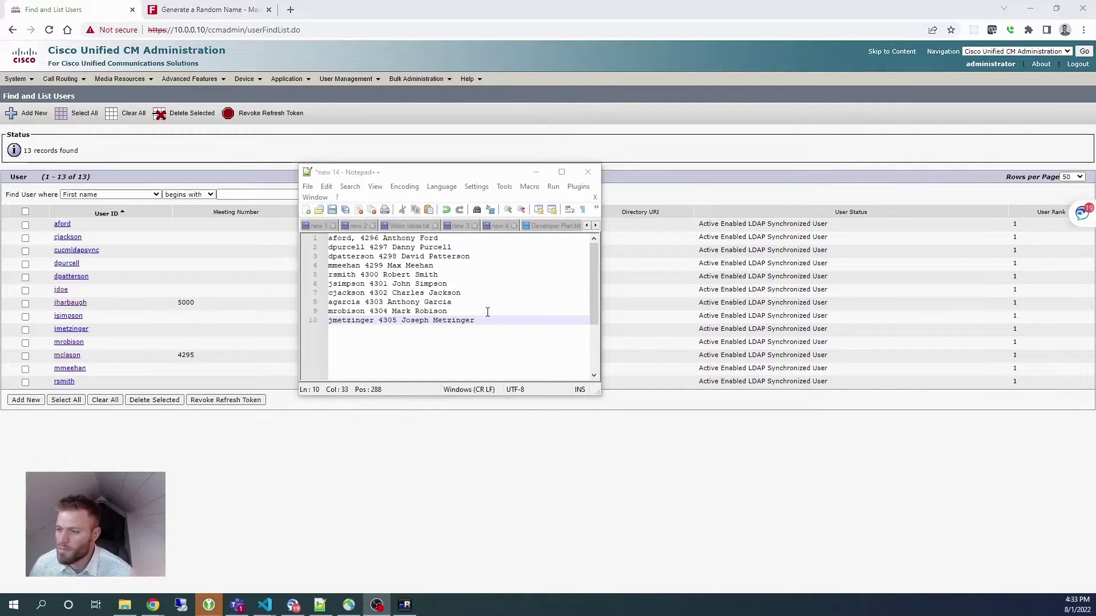
# - View the randomly generated identity on the Fake Name Generator page and return to the Find and List Users page
pyautogui.click(211, 10)
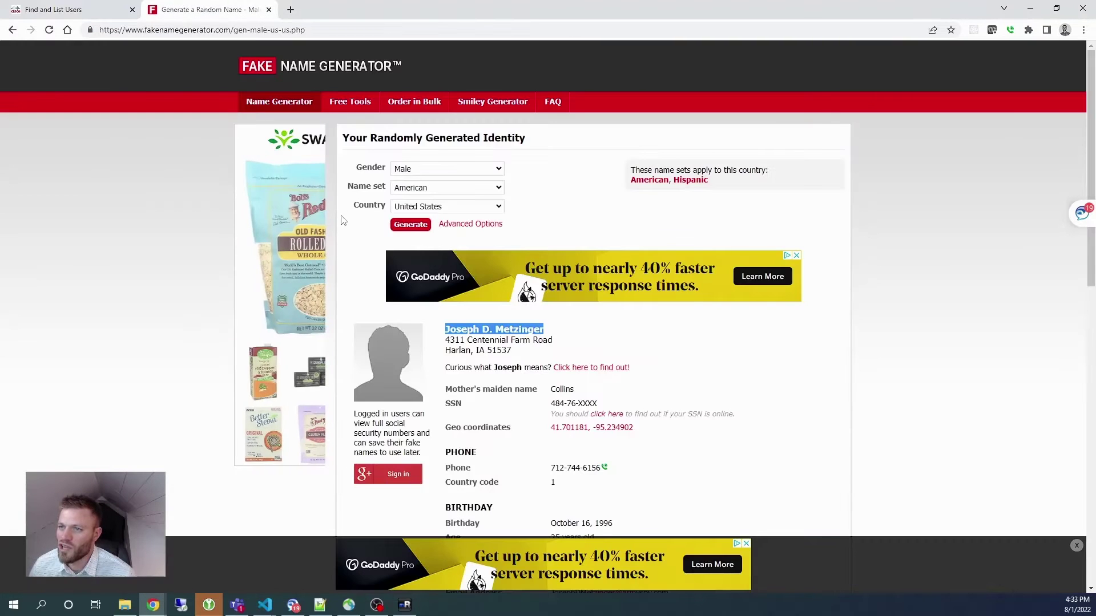
pyautogui.click(107, 8)
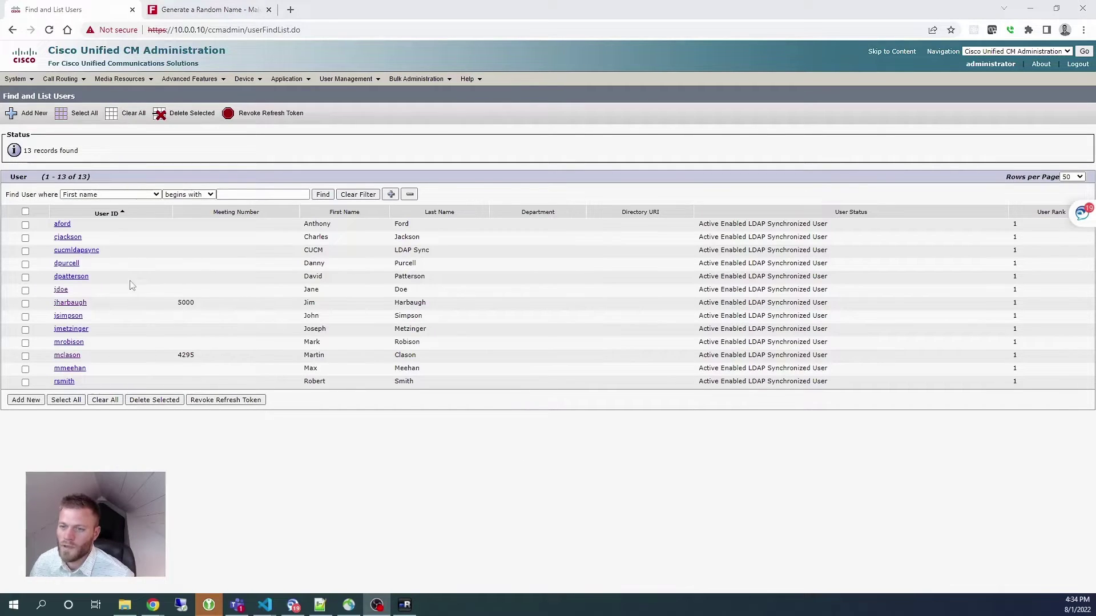
# - Open the second user in the list, look through the whole End User Configuration page, and return to the user list
pyautogui.click(69, 237)
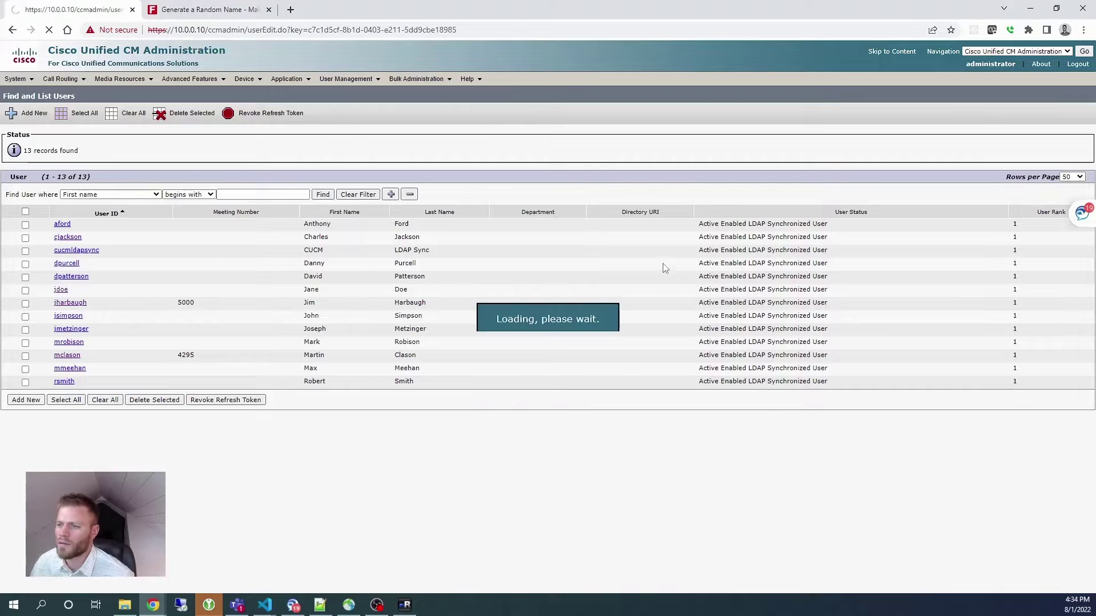
pyautogui.scroll(-6, 553, 296)
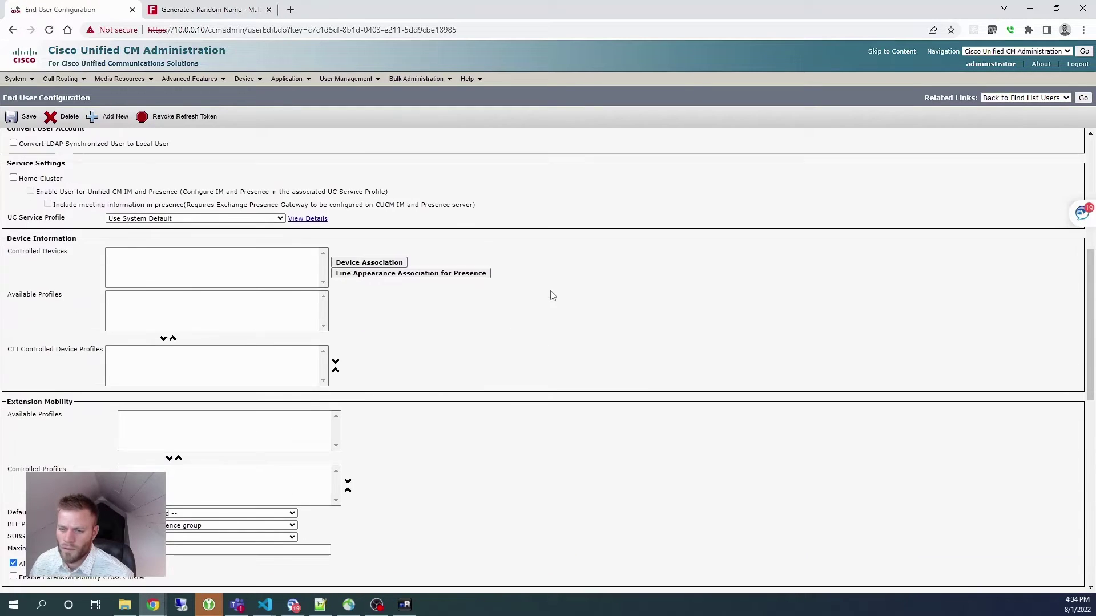
pyautogui.scroll(-5, 552, 296)
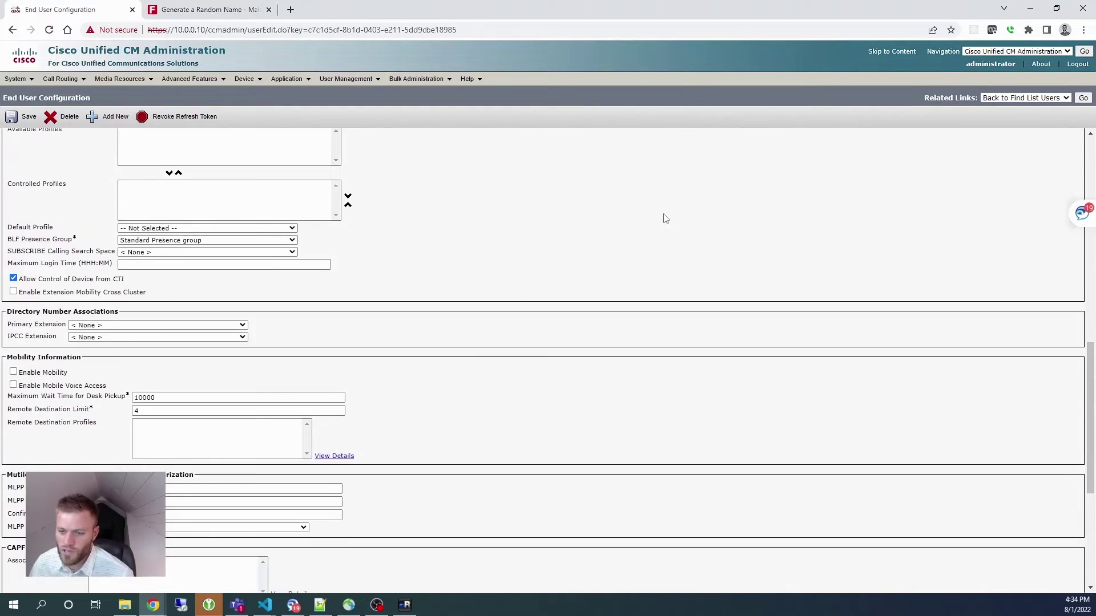
pyautogui.scroll(-5, 374, 500)
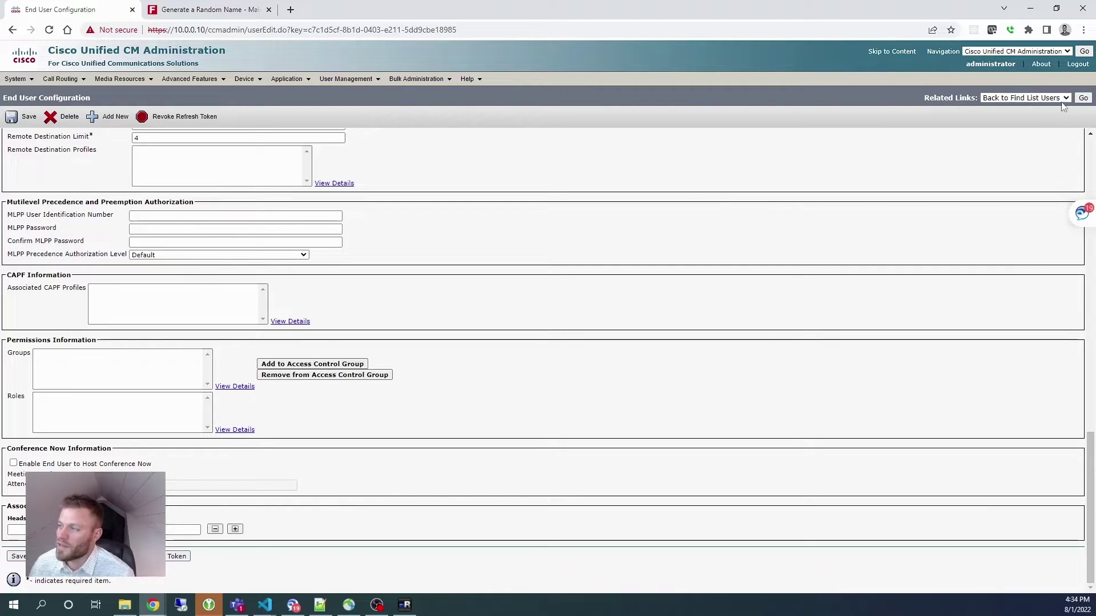
pyautogui.click(1082, 98)
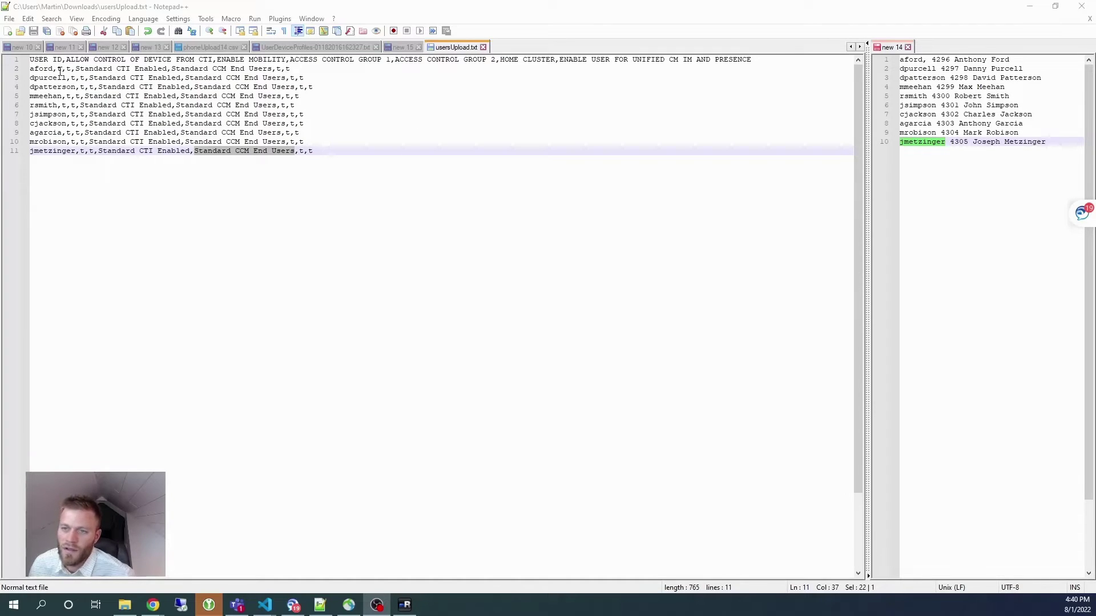
# - Examine the USER ID, ALLOW CONTROL OF DEVICE FROM CTI and ACCESS CONTROL GROUP 1 columns and their values in usersUpload.txt
pyautogui.moveTo(61, 59); pyautogui.dragTo(30, 59)
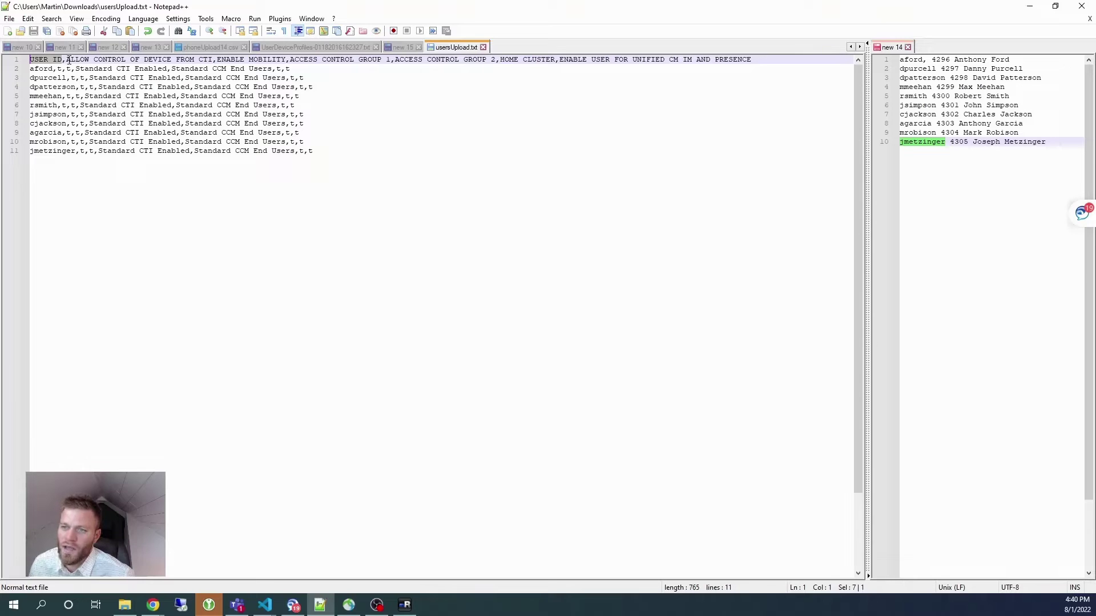
pyautogui.moveTo(65, 60); pyautogui.dragTo(214, 60)
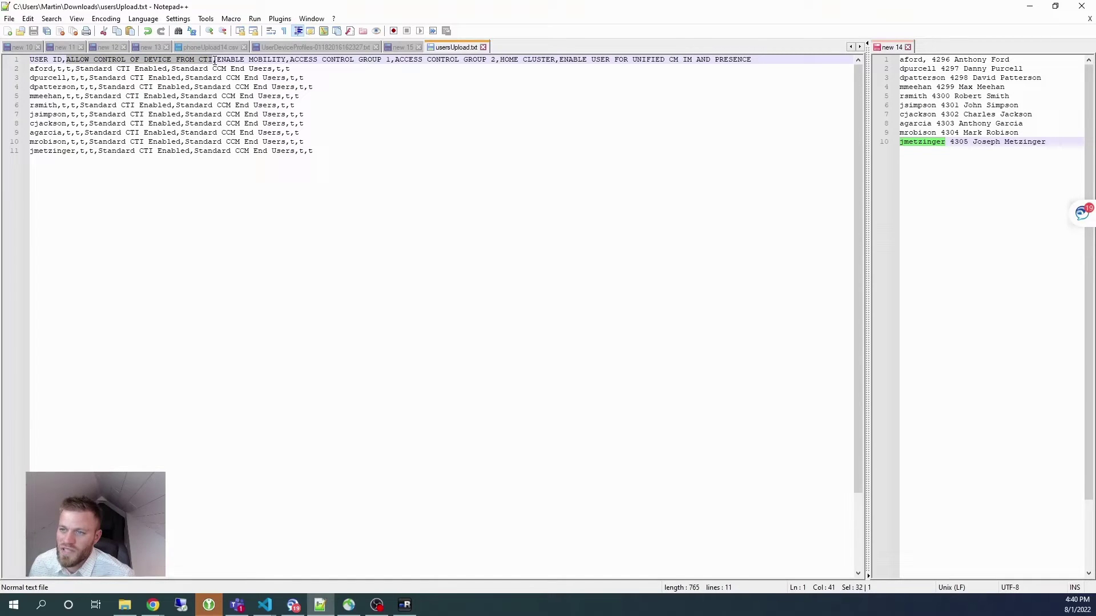
pyautogui.click(67, 105)
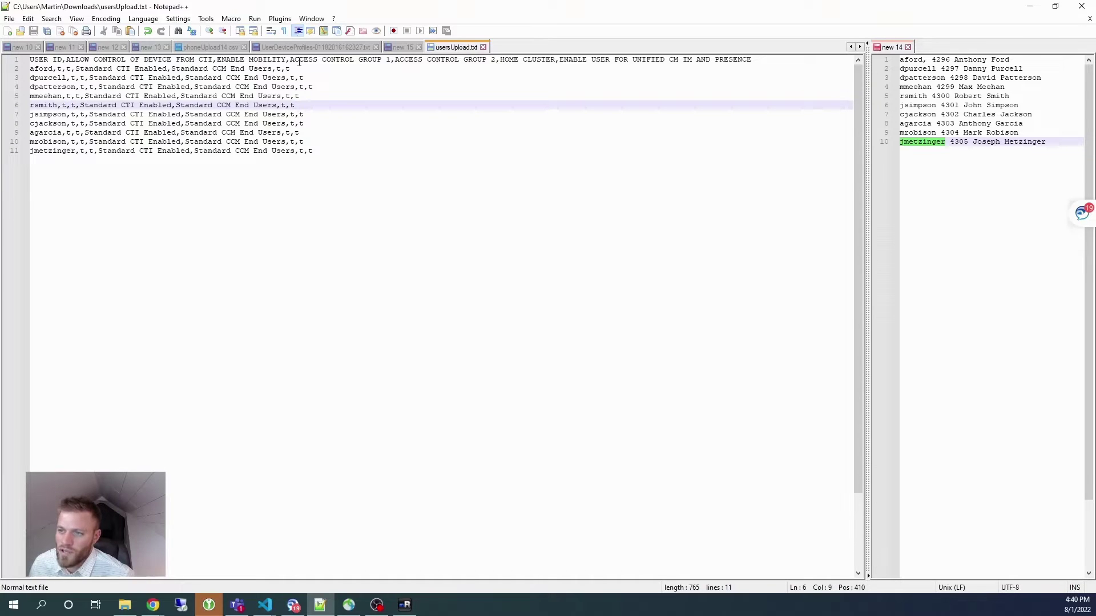
pyautogui.moveTo(292, 62); pyautogui.dragTo(390, 60)
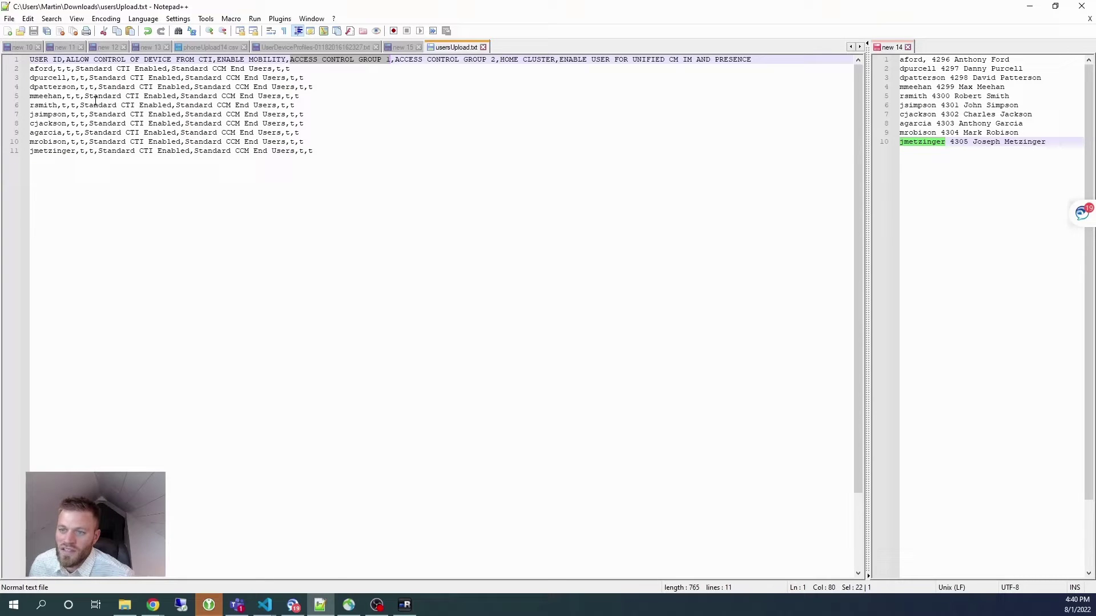
pyautogui.moveTo(82, 105); pyautogui.dragTo(170, 105)
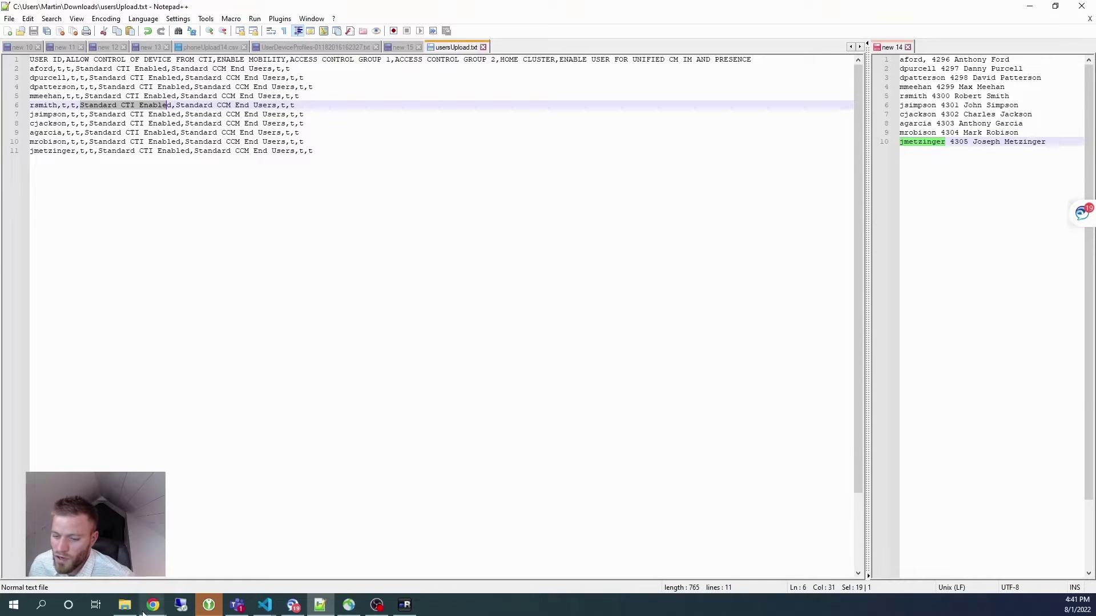
# - Open the second listed user in Cisco Unified CM Administration and examine the Allow Control of Device from CTI and Enable Mobility settings
pyautogui.moveTo(152, 610)
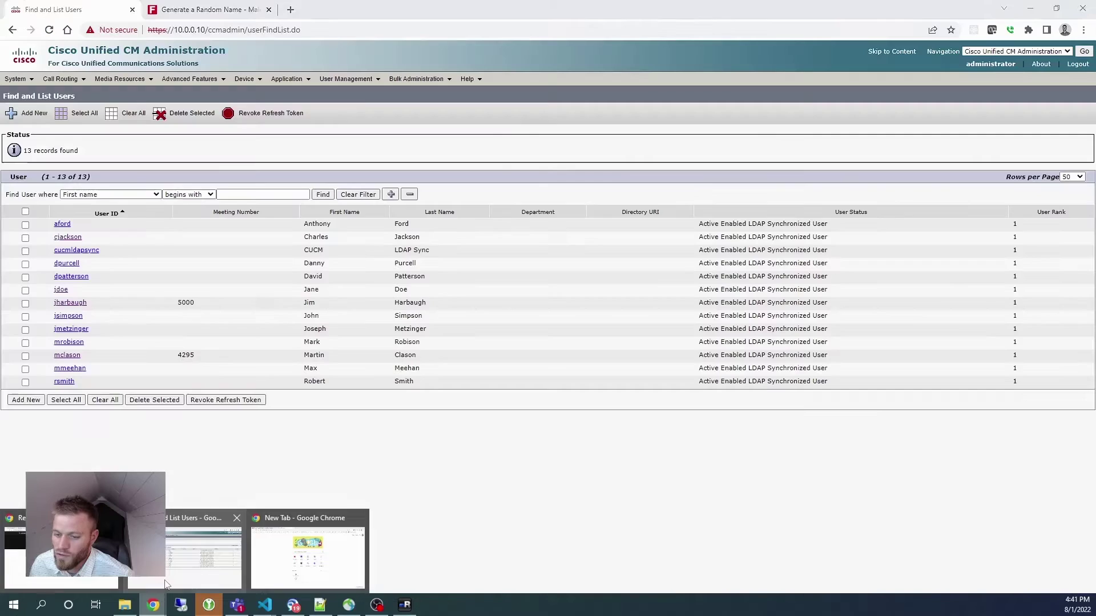
pyautogui.click(186, 551)
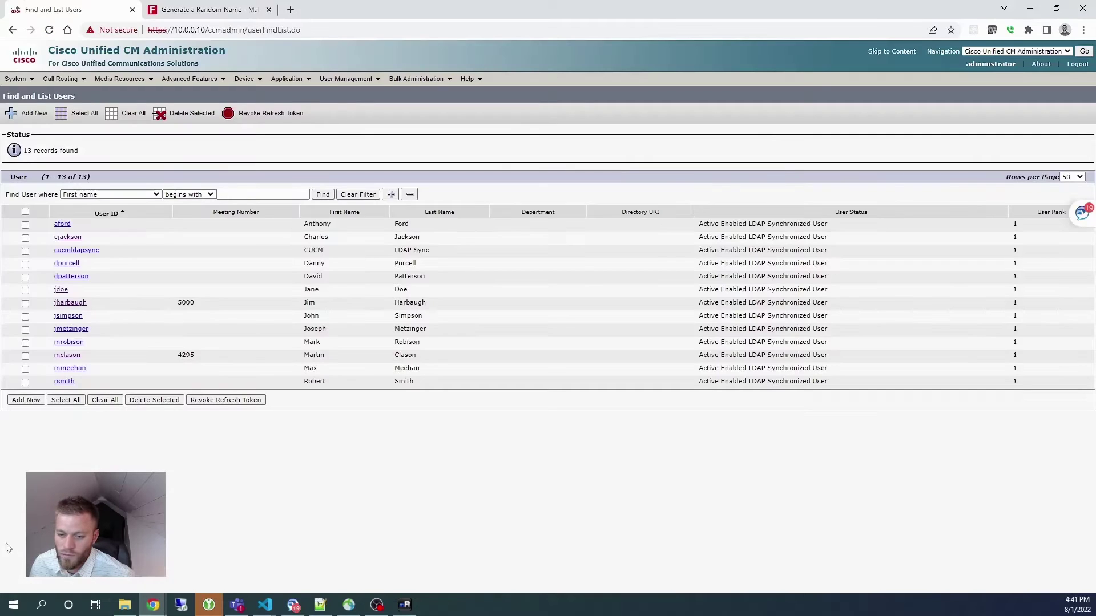
pyautogui.click(68, 237)
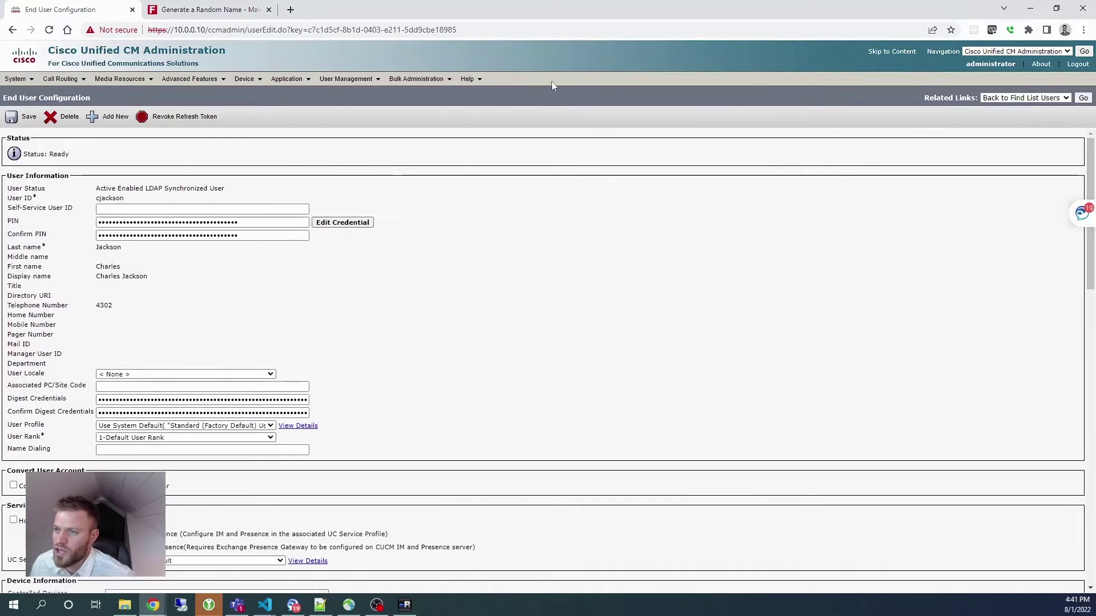
pyautogui.click(319, 606)
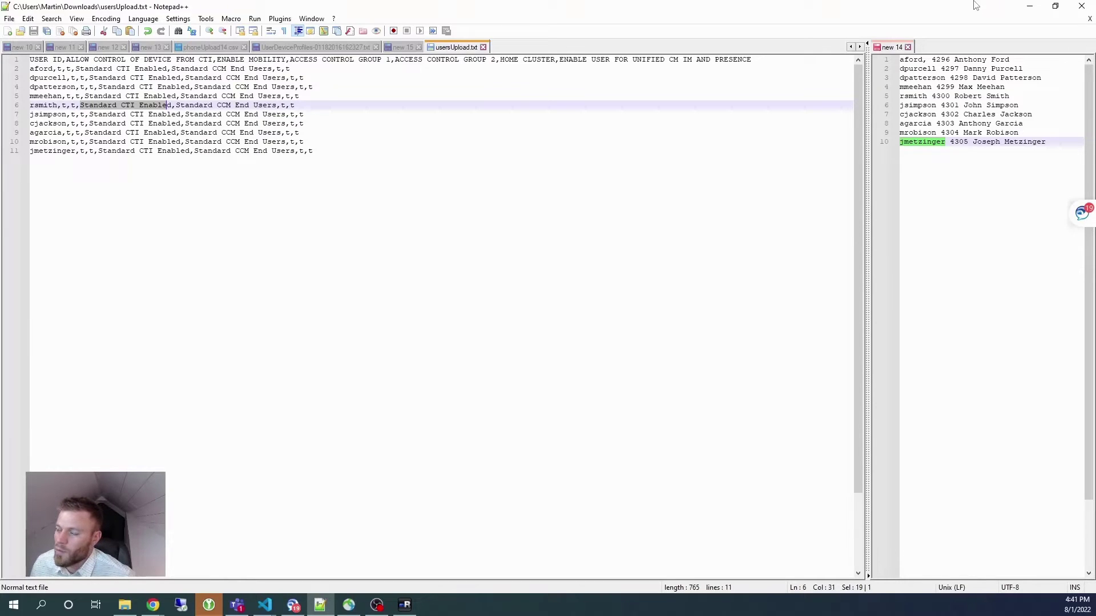
pyautogui.click(1030, 6)
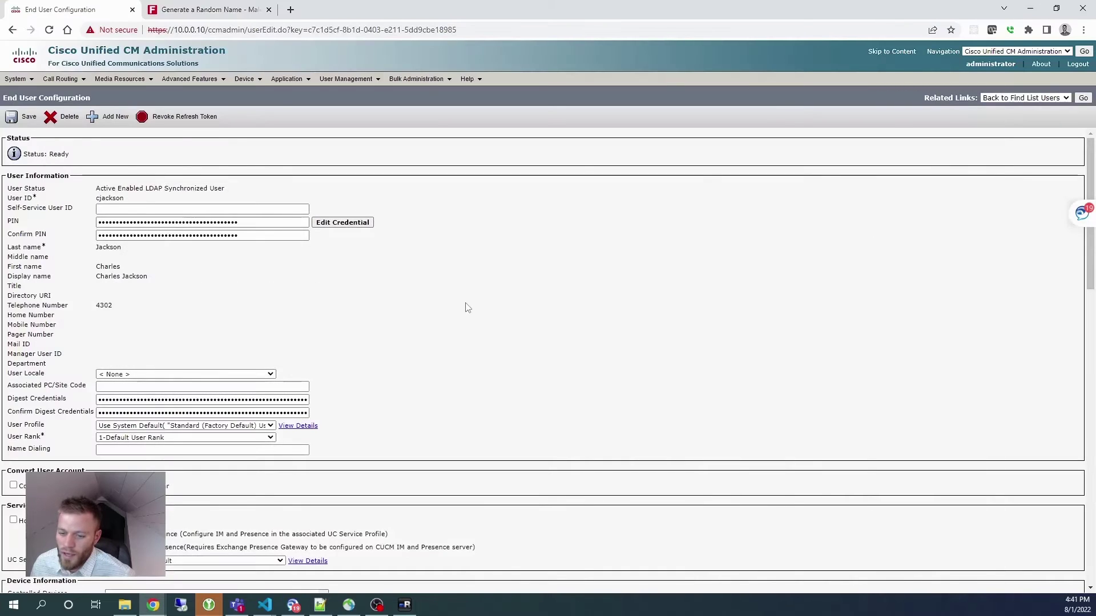
pyautogui.scroll(-4, 464, 306)
pyautogui.scroll(-5, 556, 254)
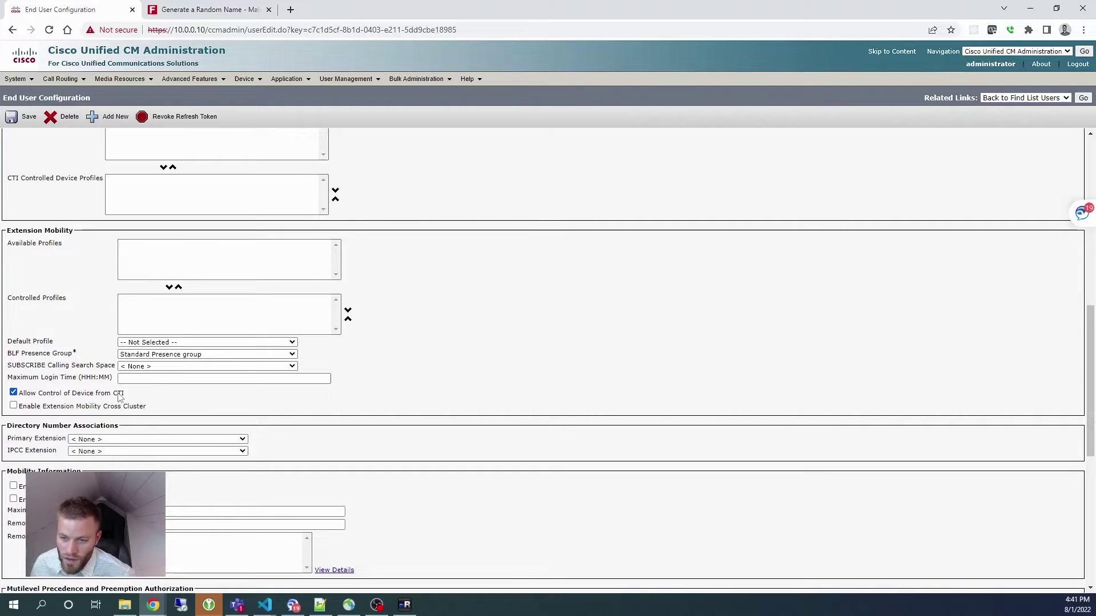
pyautogui.scroll(-2, 125, 400)
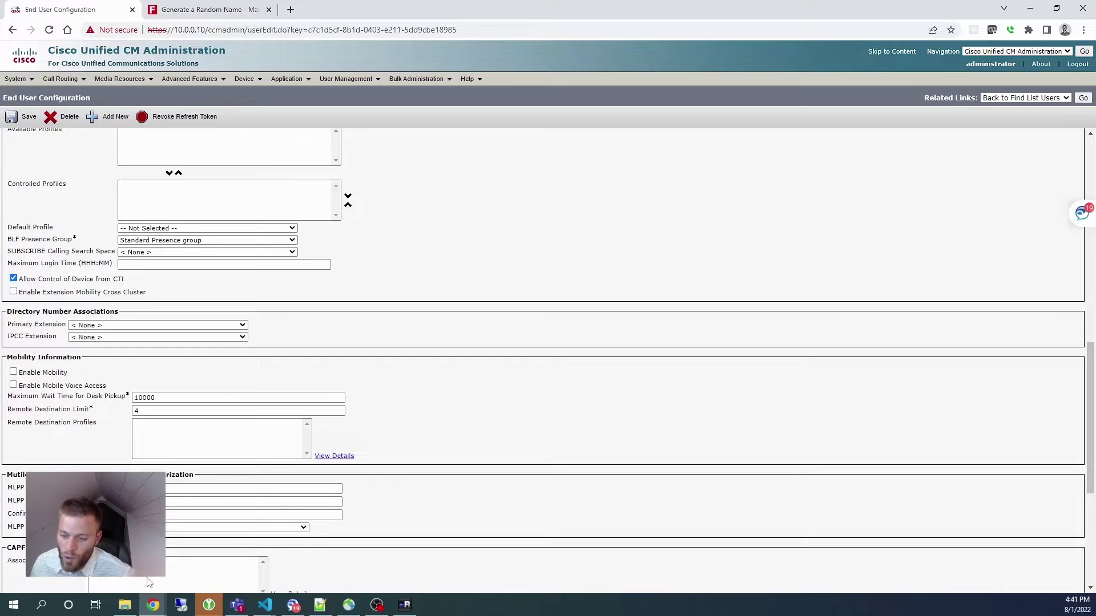
# - Switch to Notepad++ and examine the ACCESS CONTROL GROUP 1 and 2 headers and the Standard CTI Enabled value in usersUpload.txt
pyautogui.click(320, 605)
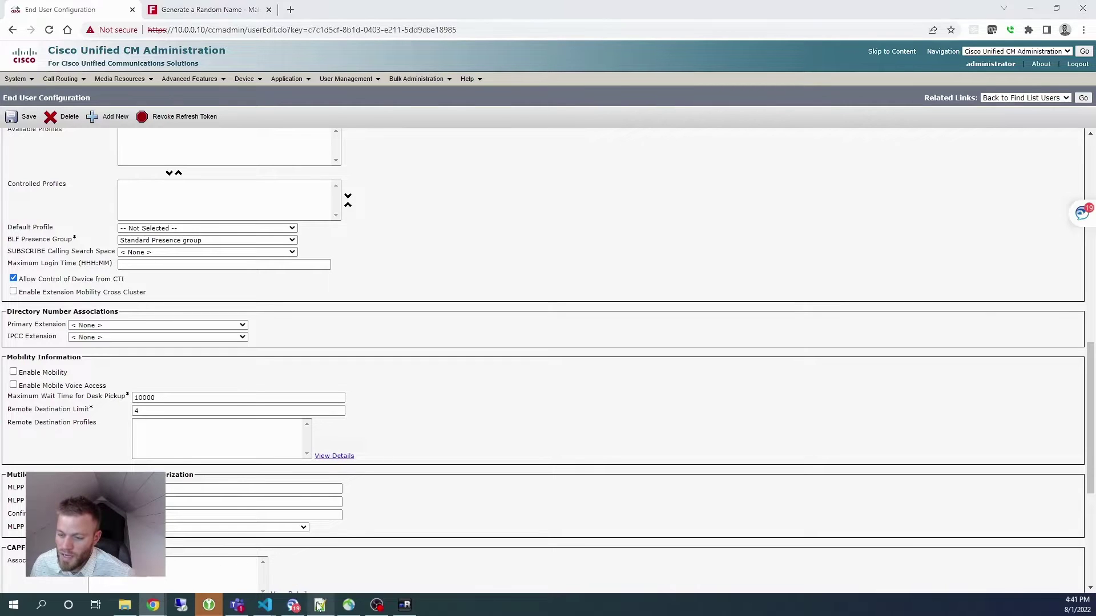
pyautogui.click(207, 107)
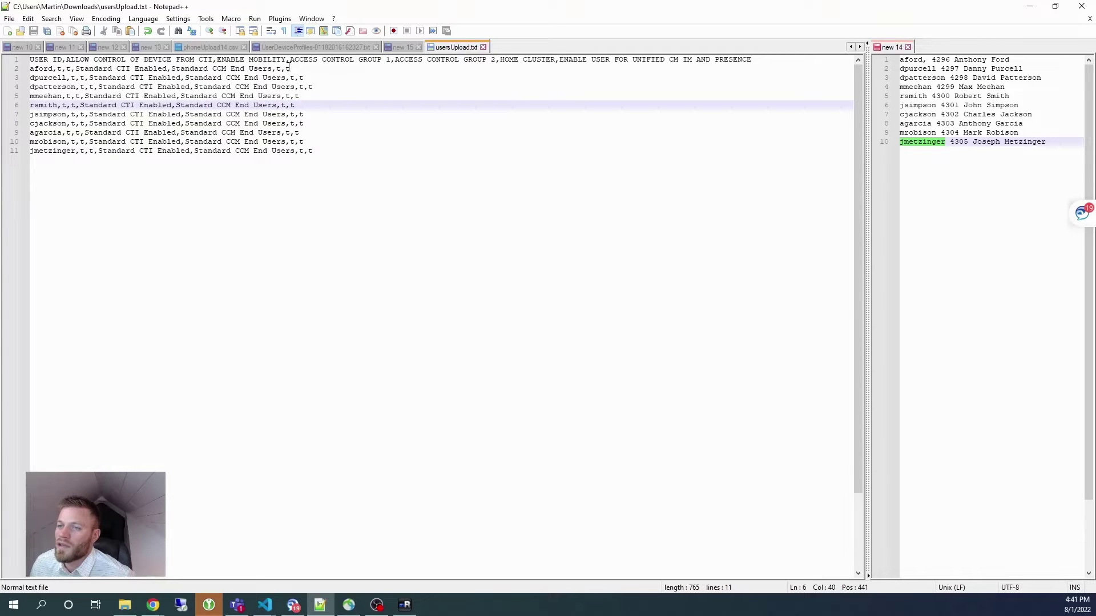
pyautogui.click(390, 59)
pyautogui.moveTo(396, 61); pyautogui.dragTo(491, 62)
pyautogui.click(368, 68)
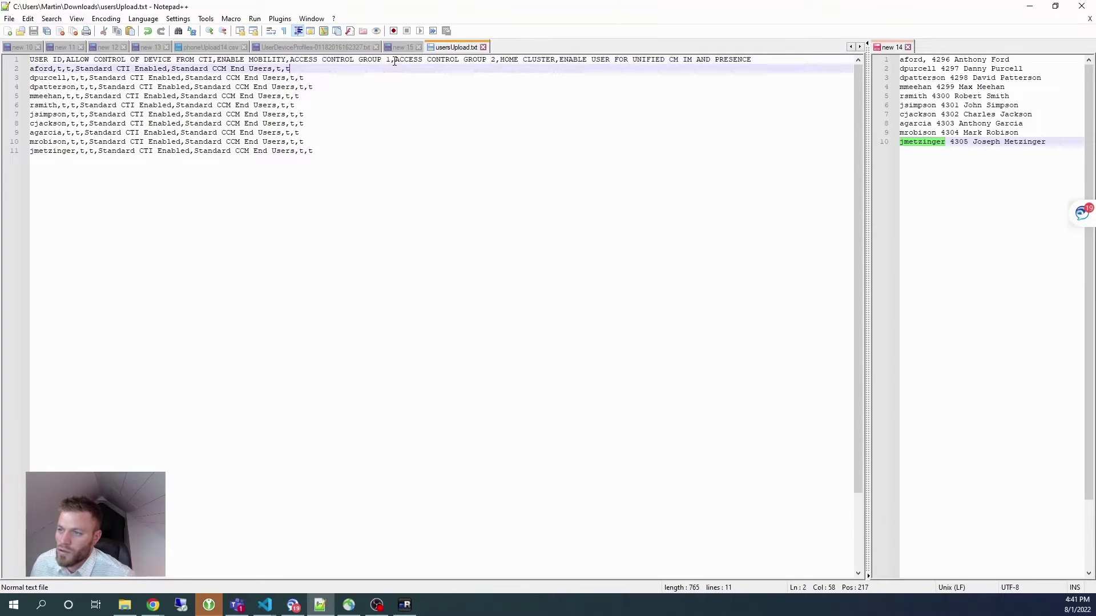
pyautogui.moveTo(391, 61); pyautogui.dragTo(290, 60)
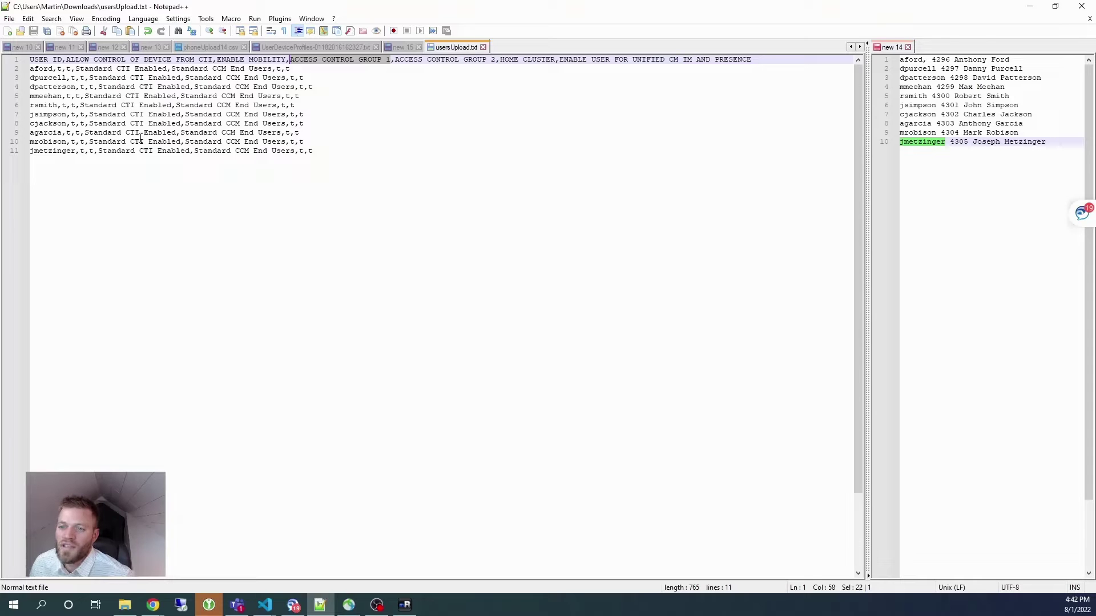
pyautogui.moveTo(85, 134); pyautogui.dragTo(177, 134)
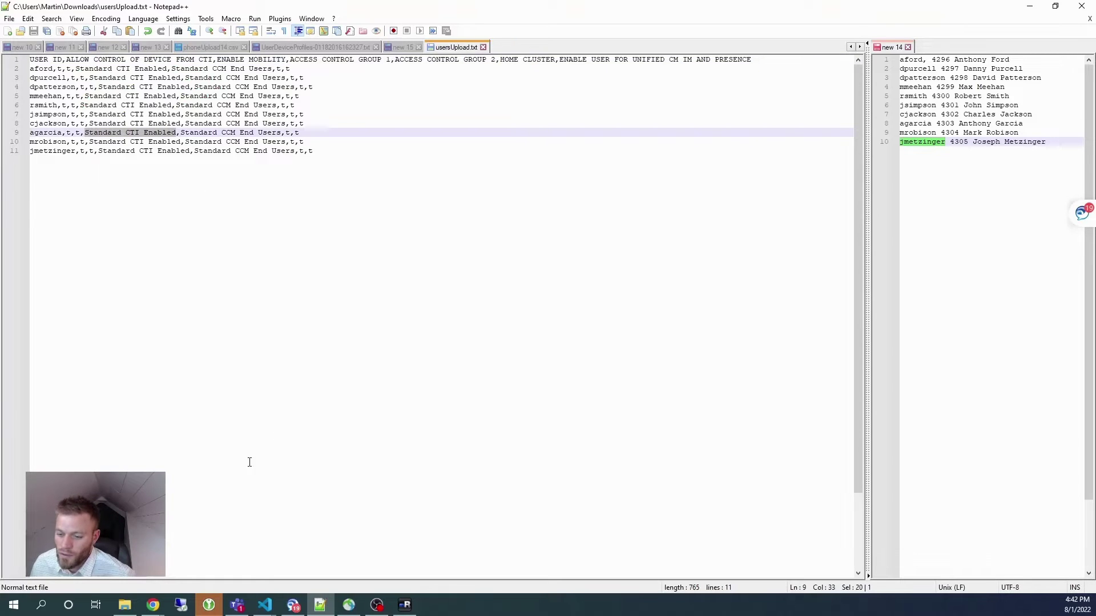
# - In the user's Permissions Information, list the available access control groups and select Standard CCM End Users and Standard CTI Enabled
pyautogui.moveTo(157, 606)
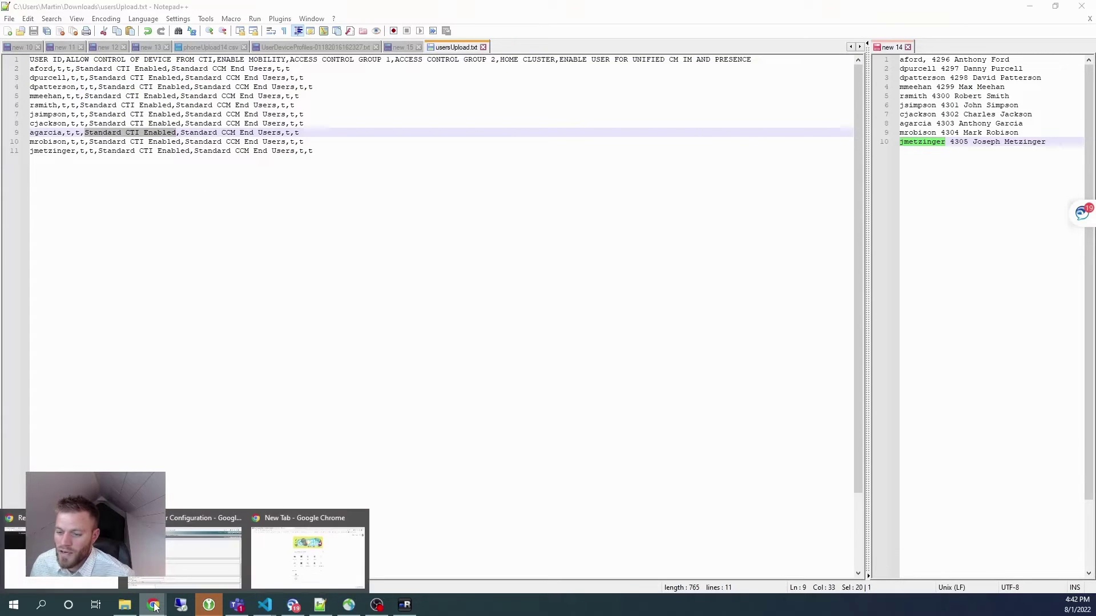
pyautogui.click(183, 572)
pyautogui.scroll(-5, 471, 345)
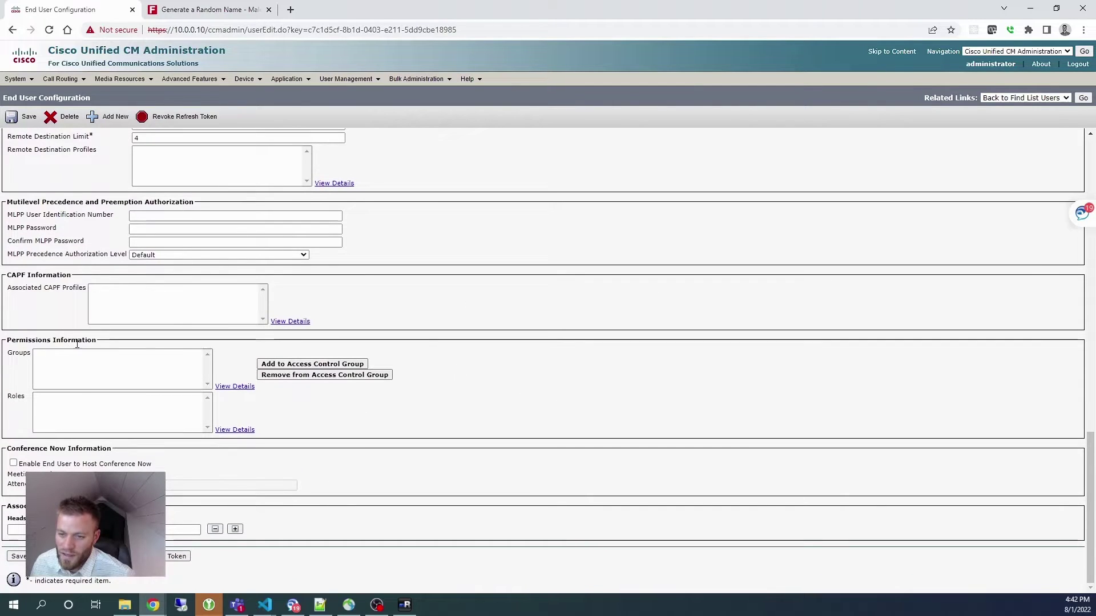
pyautogui.moveTo(94, 340); pyautogui.dragTo(7, 340)
pyautogui.click(312, 364)
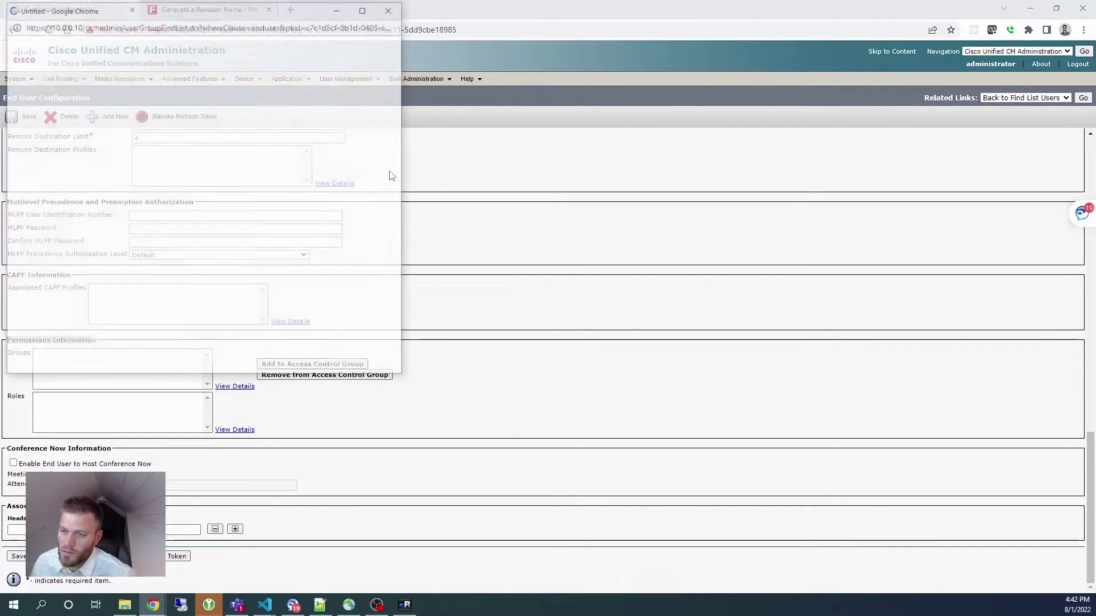
pyautogui.click(303, 85)
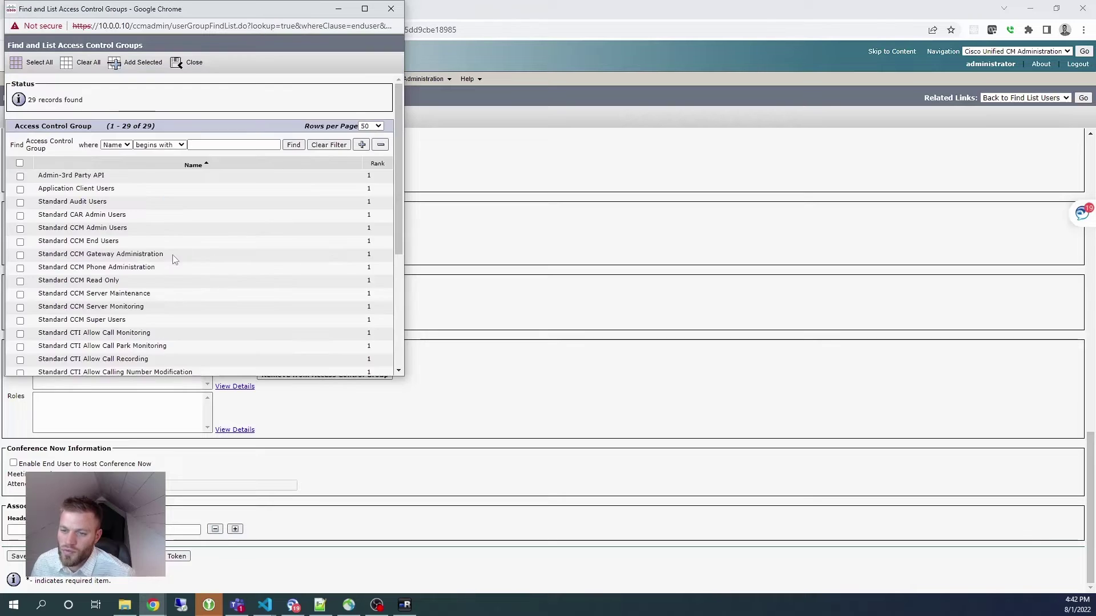
pyautogui.scroll(-2, 101, 170)
pyautogui.click(21, 128)
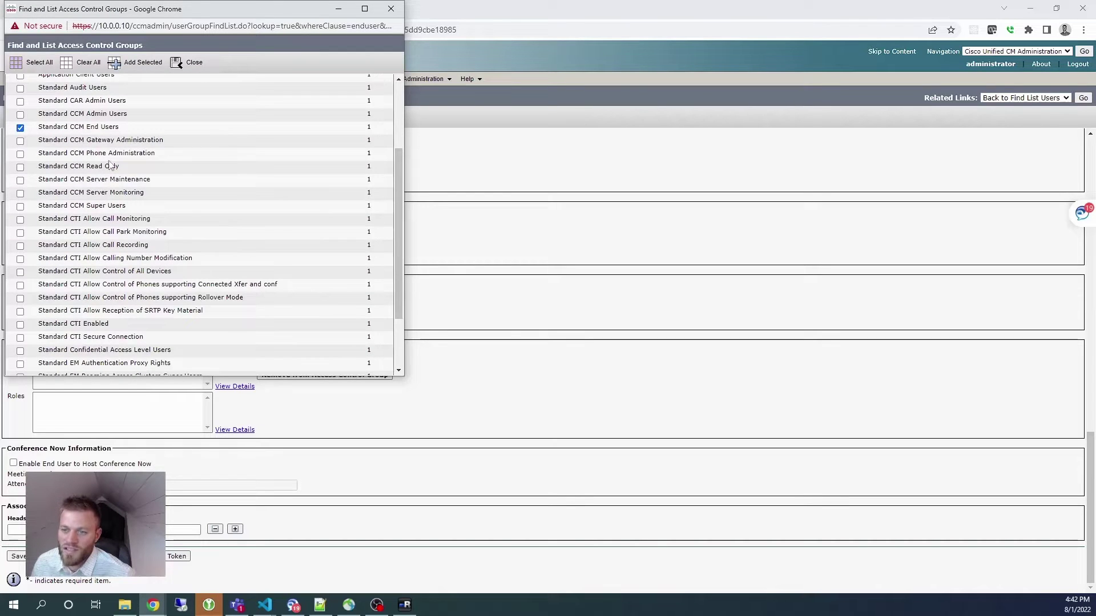
pyautogui.scroll(-1, 158, 203)
pyautogui.click(21, 267)
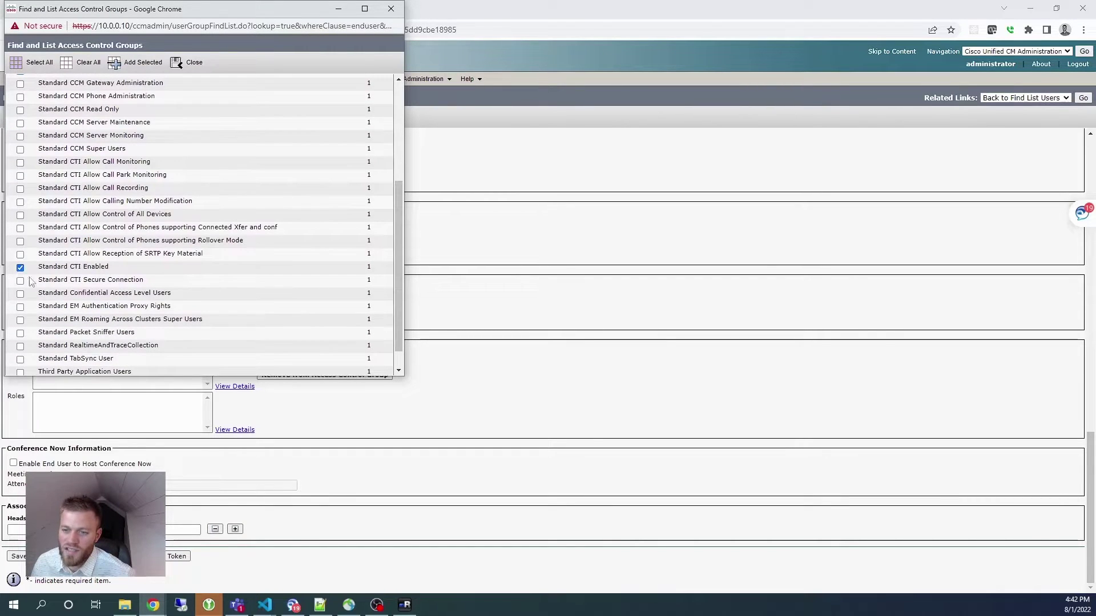
# - Switch back to usersUpload.txt in Notepad++ and examine the HOME CLUSTER column and its t values
pyautogui.click(320, 605)
pyautogui.click(320, 135)
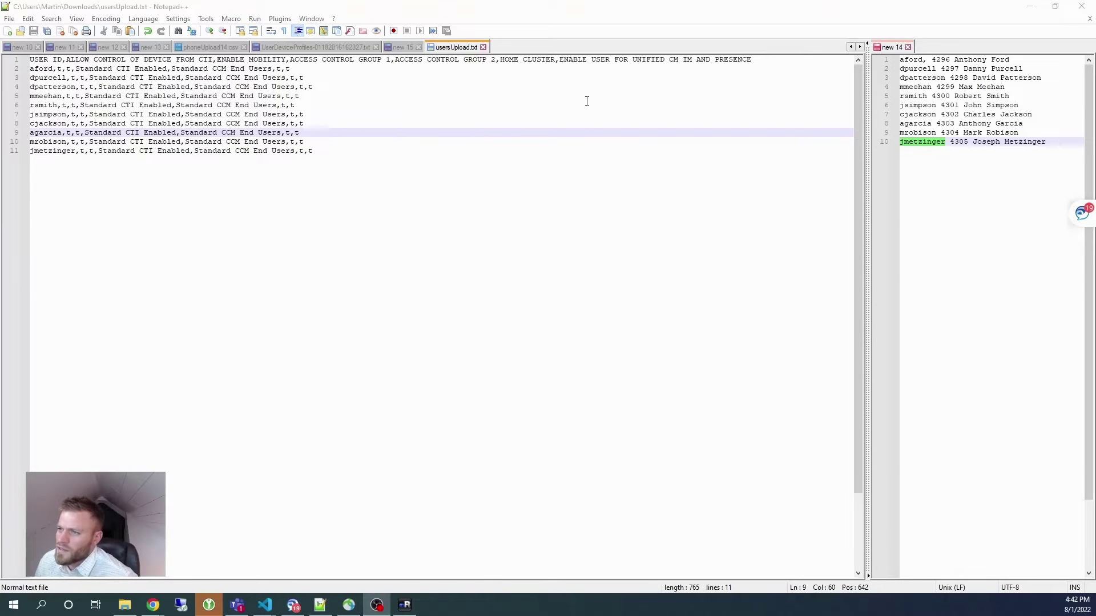
pyautogui.doubleClick(284, 105)
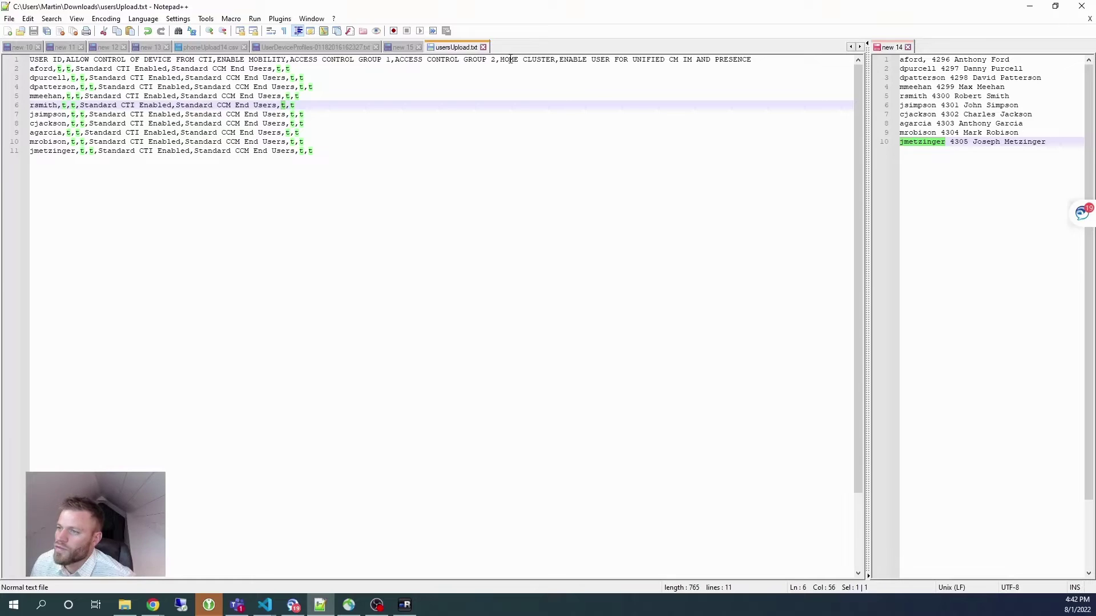
pyautogui.moveTo(501, 59); pyautogui.dragTo(566, 59)
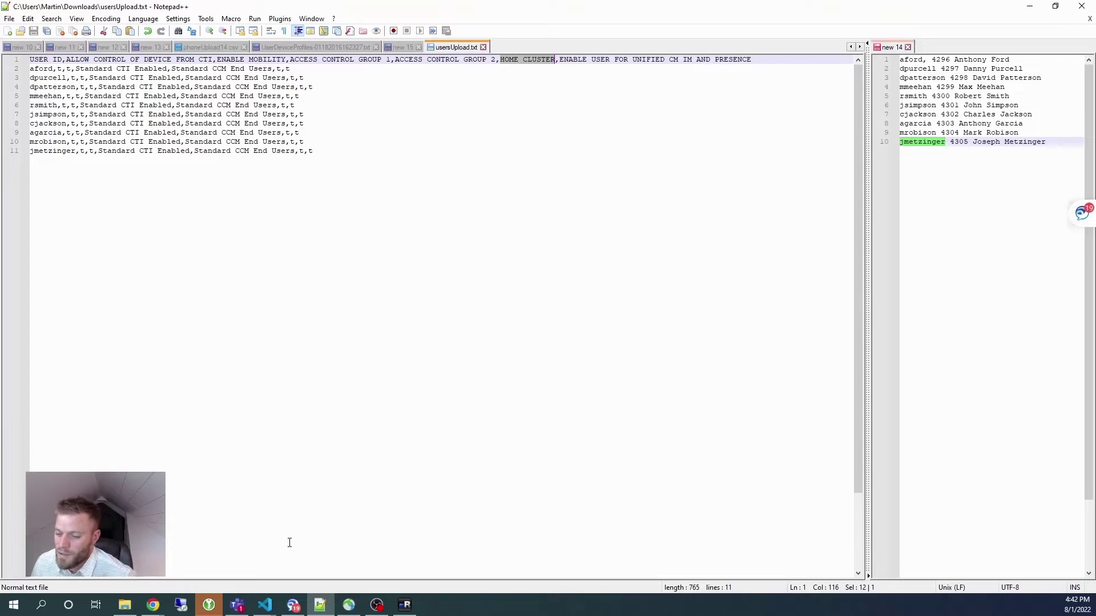
# - Return to the End User Configuration page in Chrome and view the Home Cluster option under Service Settings
pyautogui.click(153, 605)
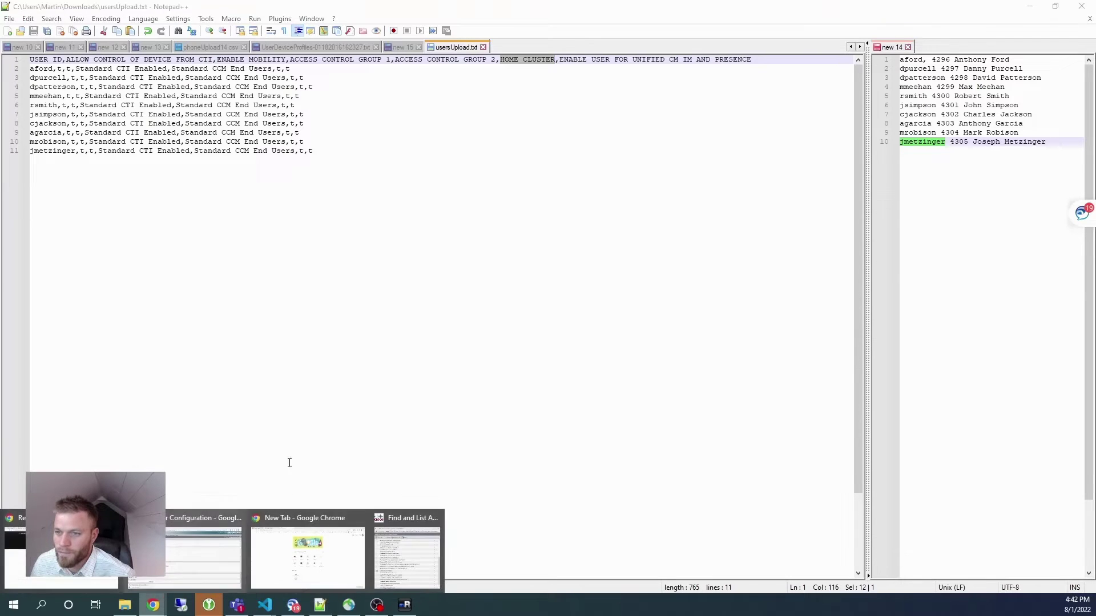
pyautogui.click(203, 551)
pyautogui.scroll(-2, 368, 261)
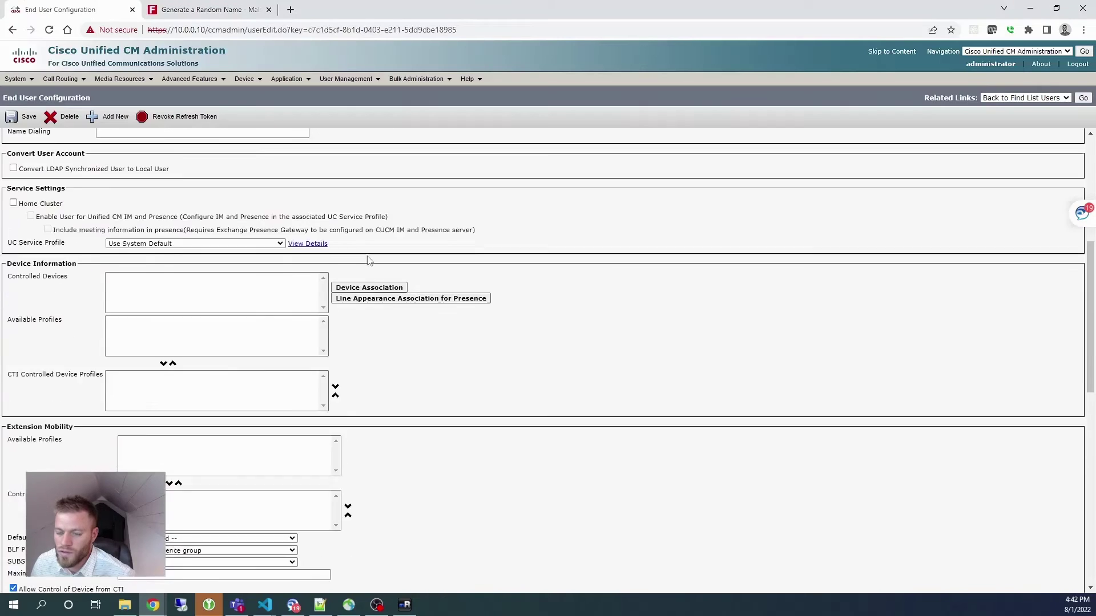
# - Enable Home Cluster and Enable User for Unified CM IM and Presence in the user's Service Settings
pyautogui.scroll(3, 368, 260)
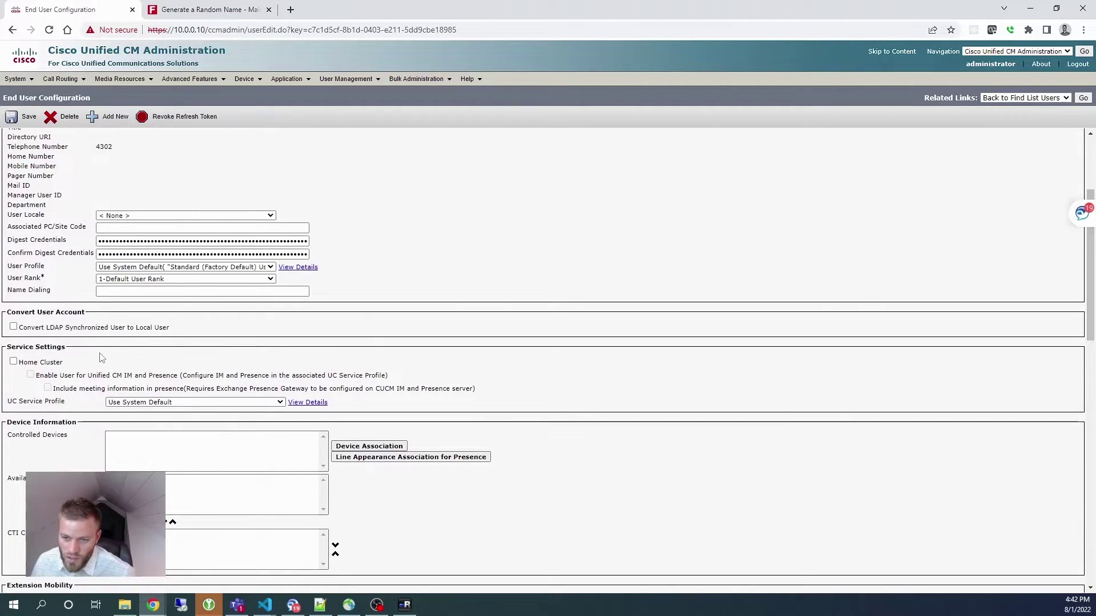
pyautogui.click(13, 362)
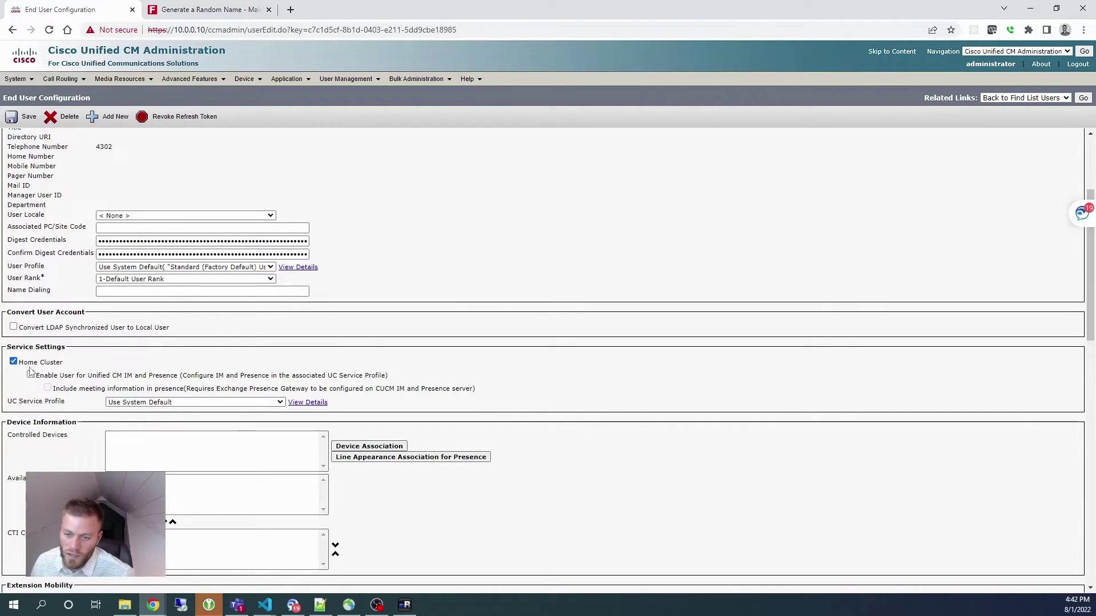
pyautogui.click(30, 374)
pyautogui.scroll(3, 340, 246)
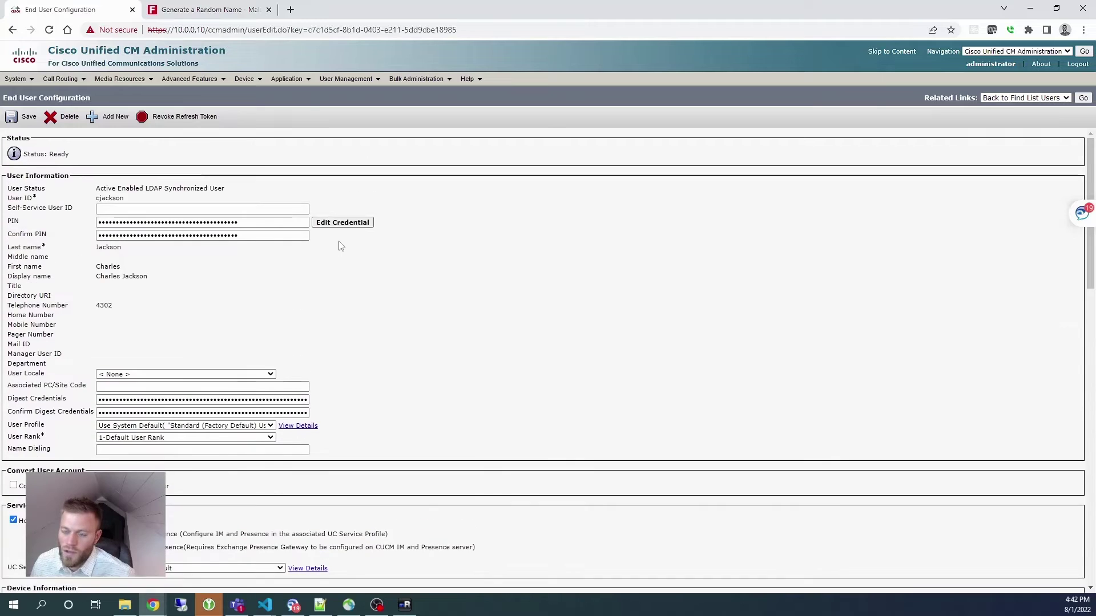
# - Enable Mobility for the user in the Mobility Information section
pyautogui.scroll(-15, 341, 246)
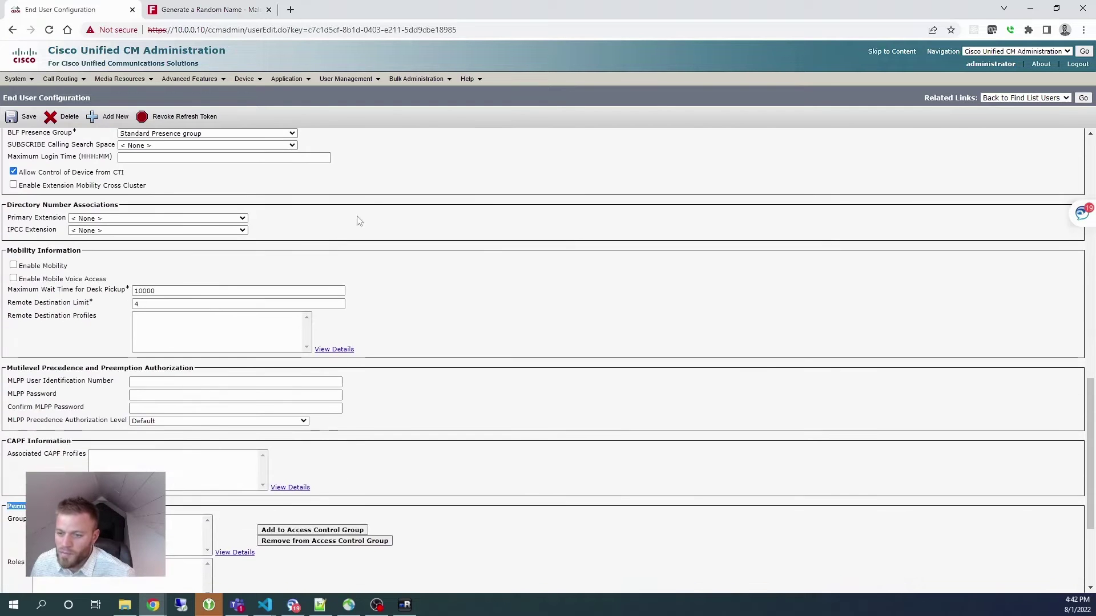
pyautogui.click(60, 267)
pyautogui.scroll(-3, 108, 441)
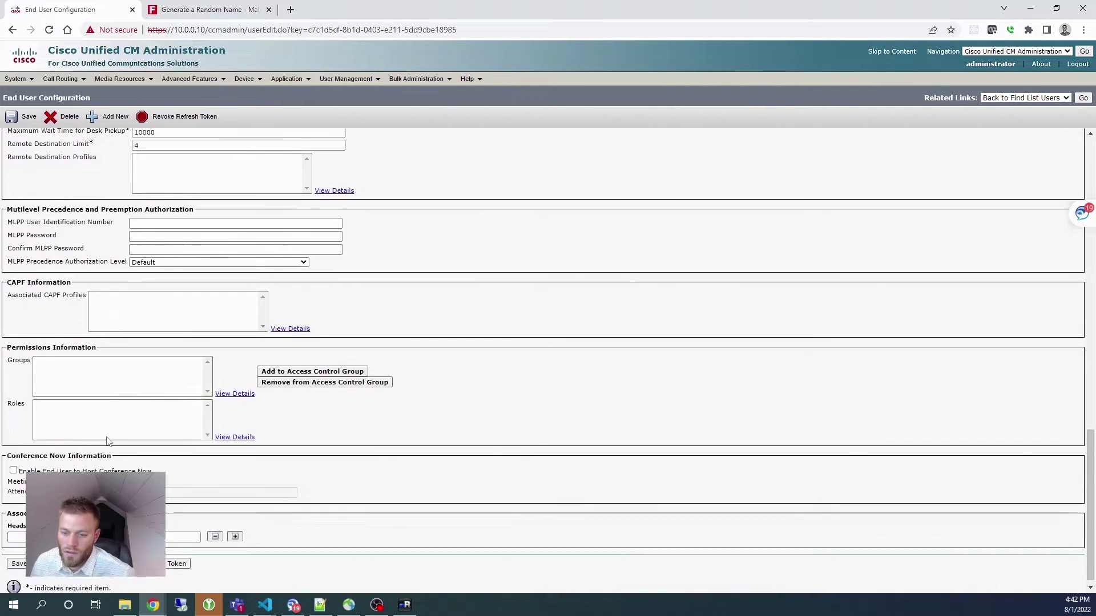
pyautogui.scroll(4, 286, 387)
# - Add the user to the Standard CTI Enabled and Standard CCM End Users access control groups
pyautogui.scroll(-4, 348, 343)
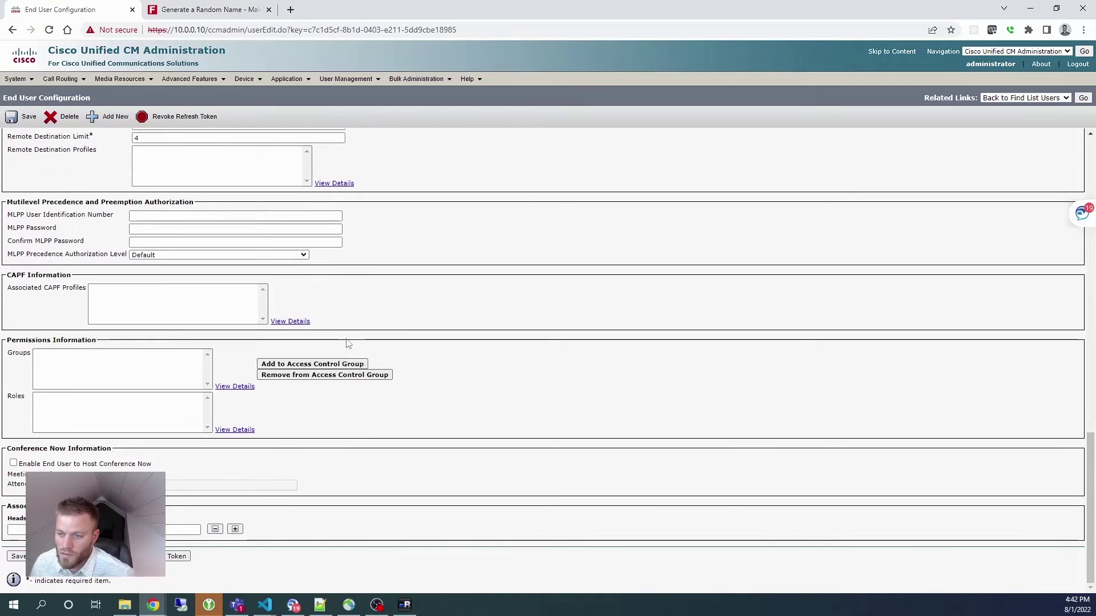
pyautogui.click(334, 365)
pyautogui.scroll(-5, 73, 276)
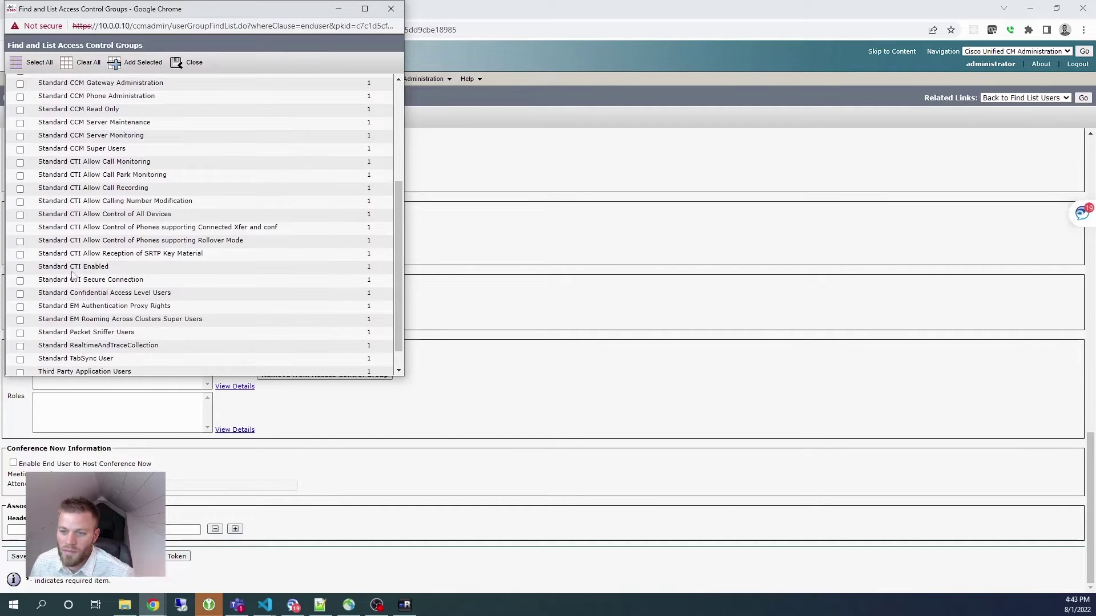
pyautogui.click(21, 268)
pyautogui.scroll(1, 35, 154)
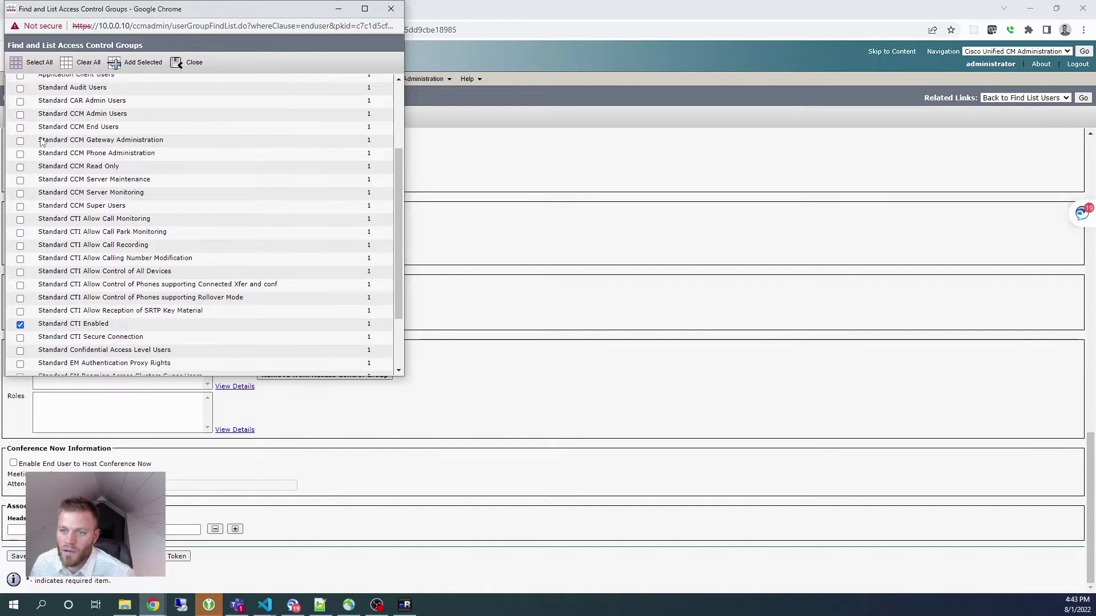
pyautogui.scroll(2, 33, 117)
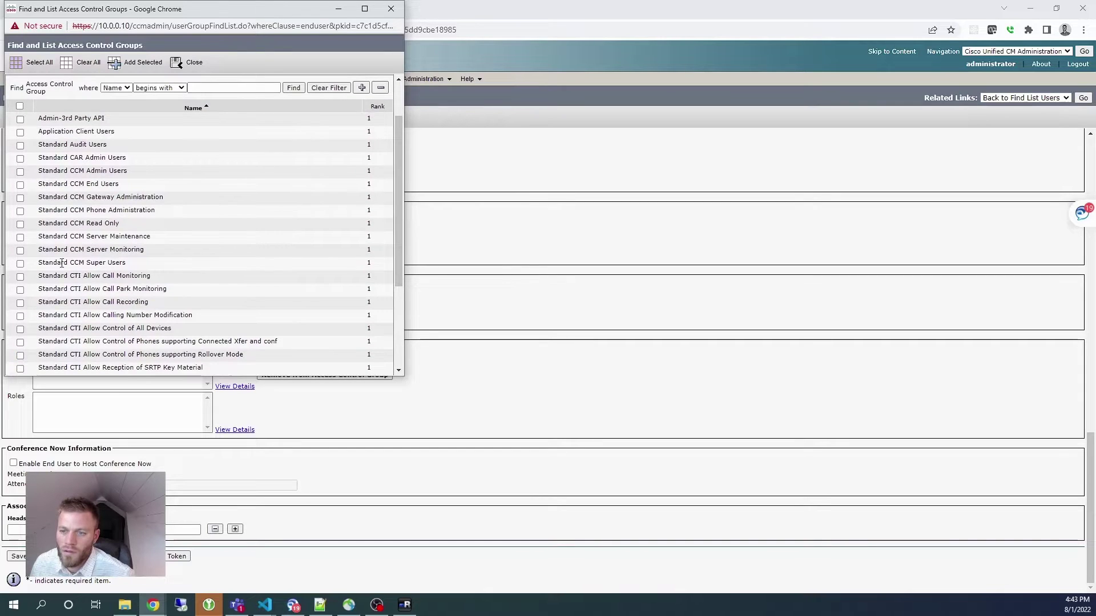
pyautogui.click(21, 185)
pyautogui.scroll(-3, 82, 251)
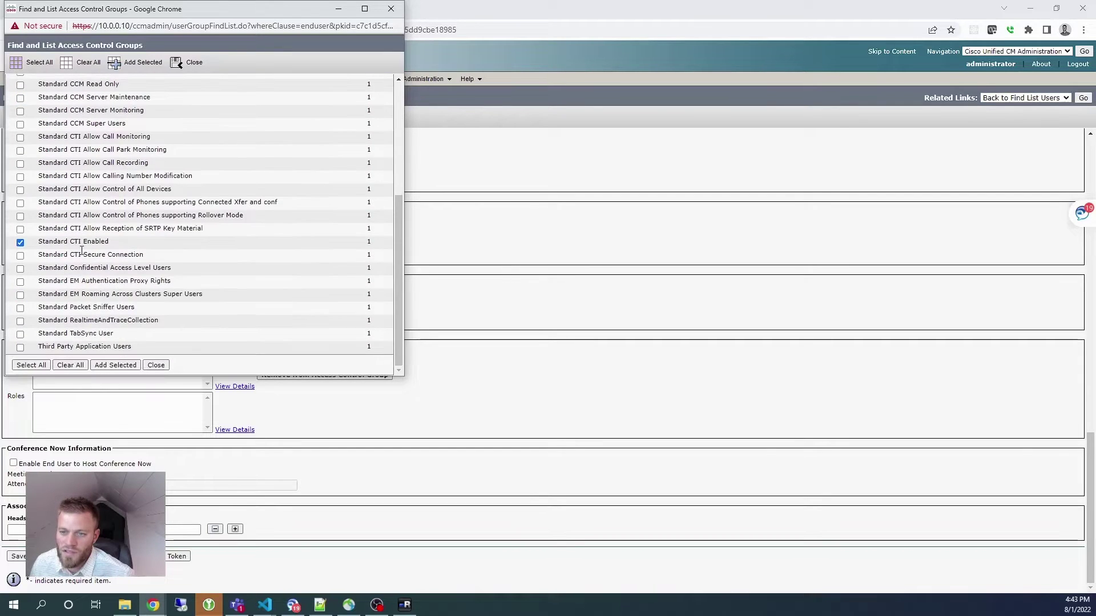
pyautogui.click(127, 364)
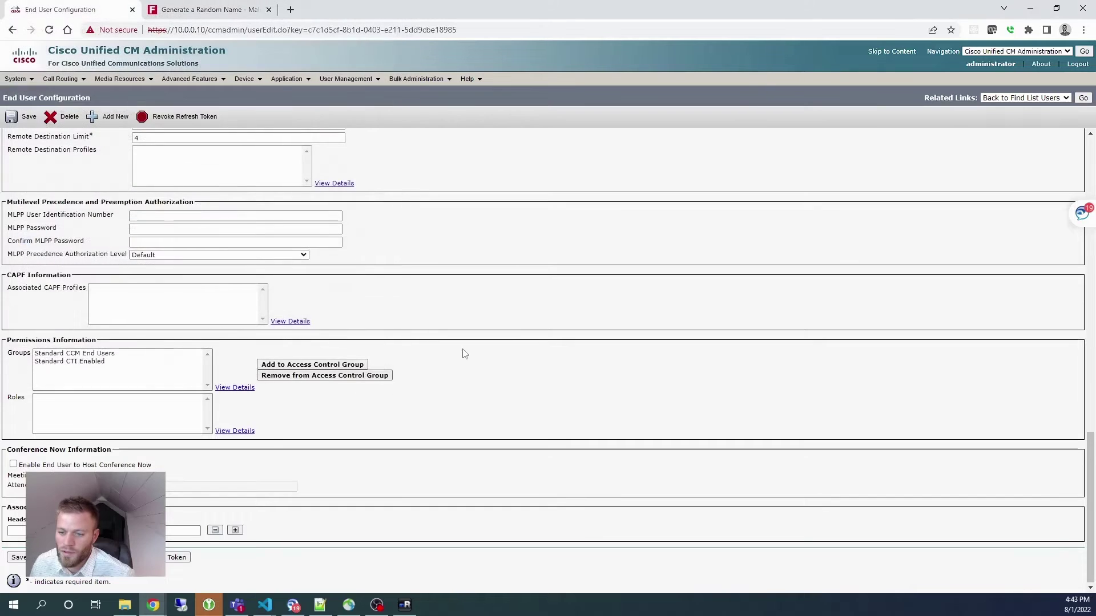
# - Review the user's Service Settings, Mobility Information and assigned access control groups on the End User Configuration page
pyautogui.scroll(3, 517, 323)
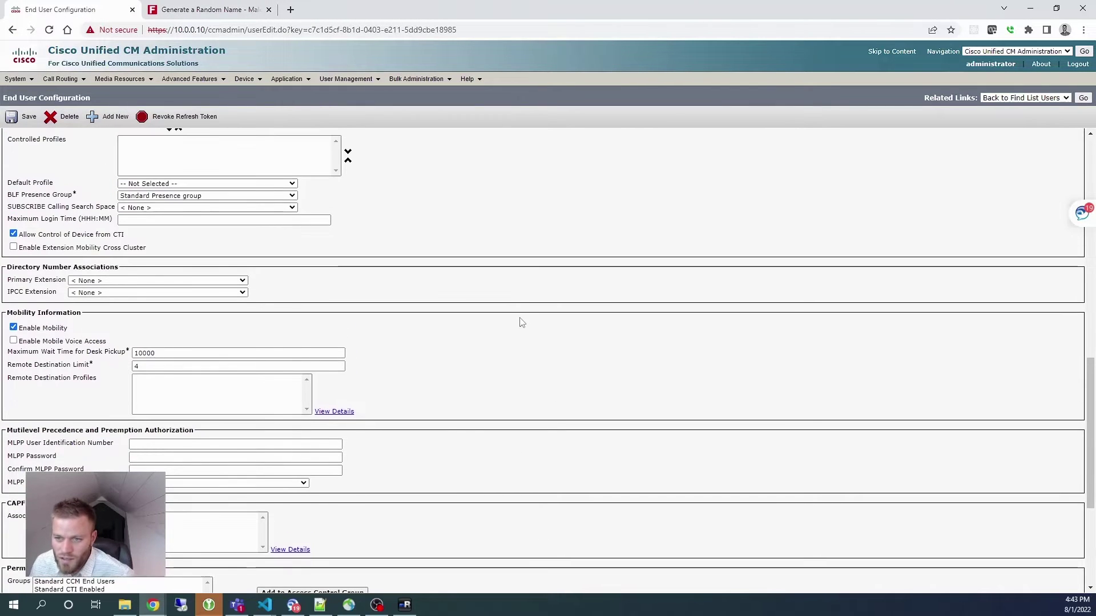
pyautogui.scroll(15, 487, 331)
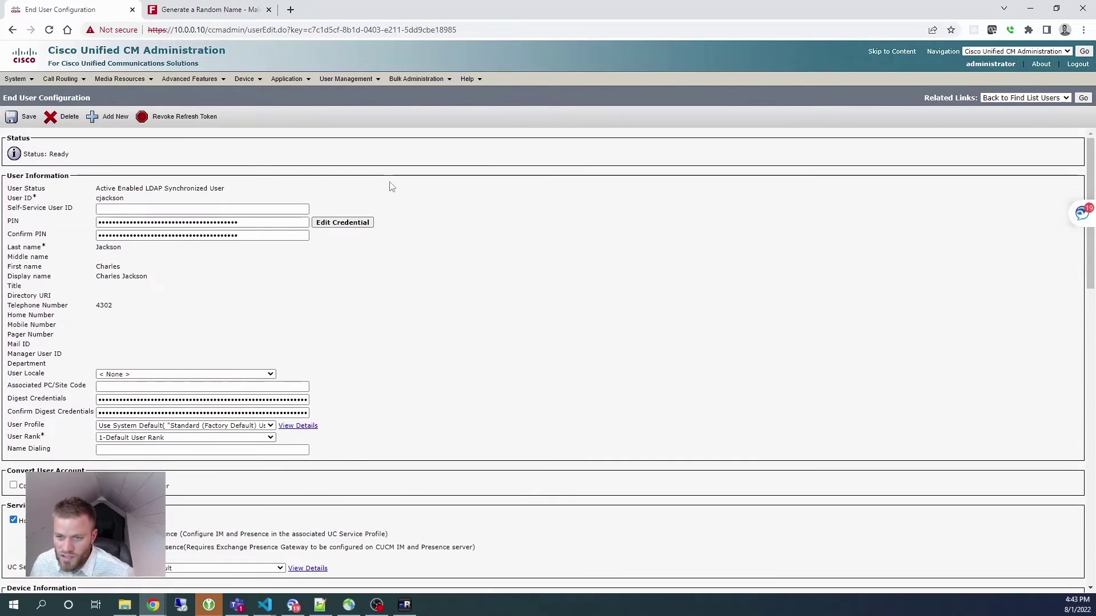
pyautogui.scroll(-3, 449, 204)
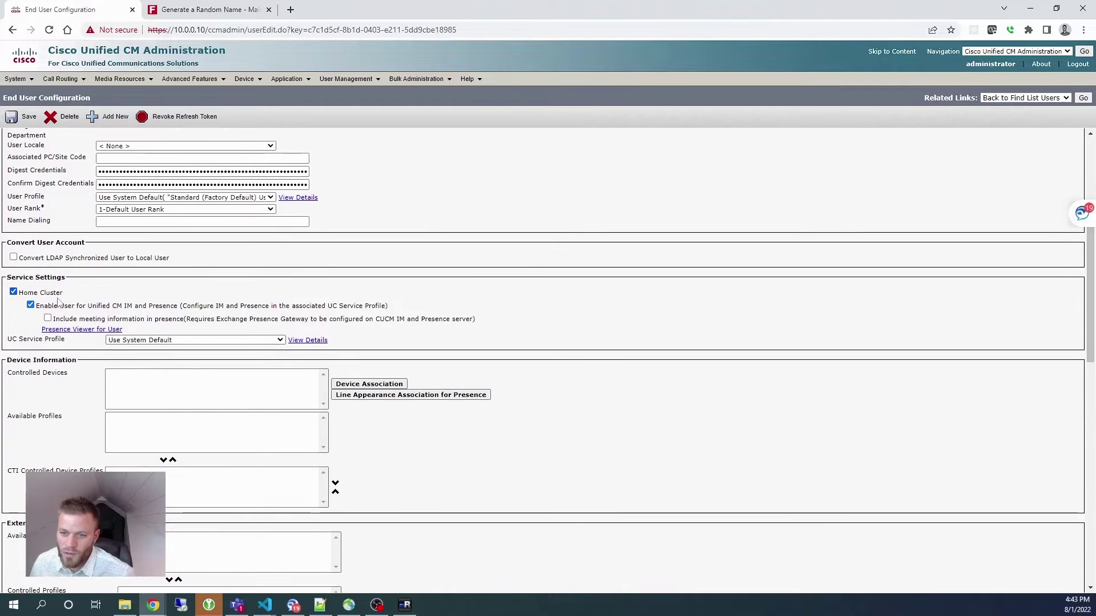
pyautogui.scroll(-6, 380, 379)
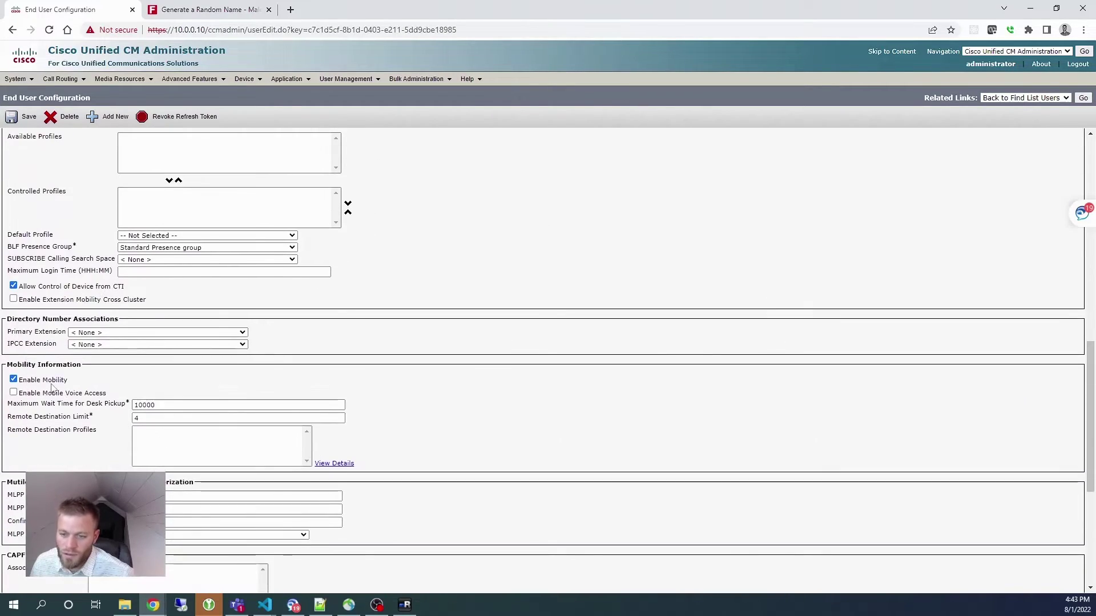
pyautogui.scroll(-4, 417, 446)
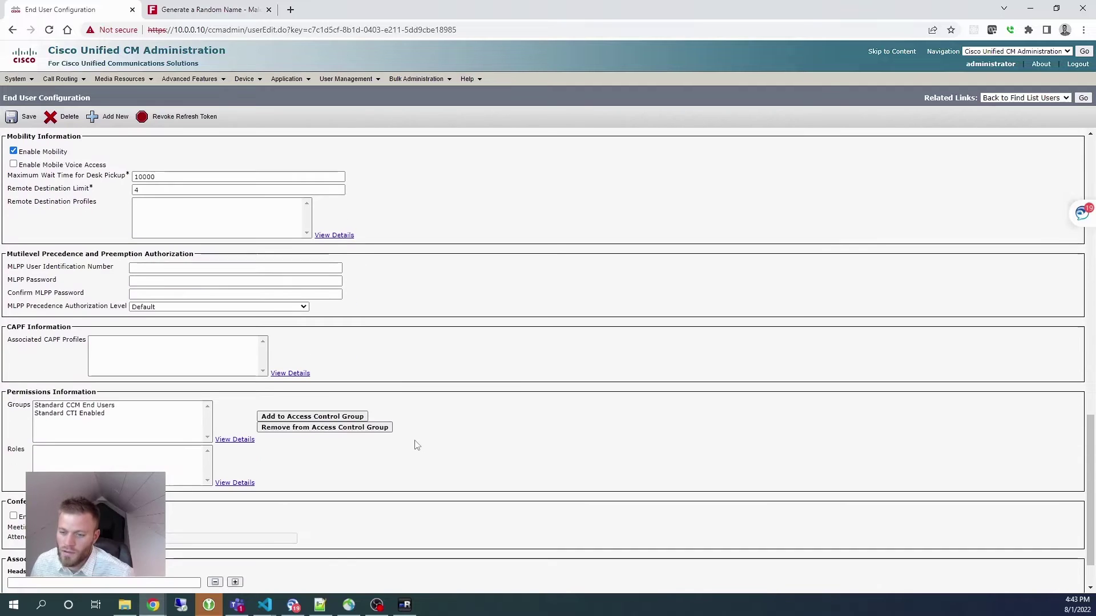
pyautogui.click(153, 413)
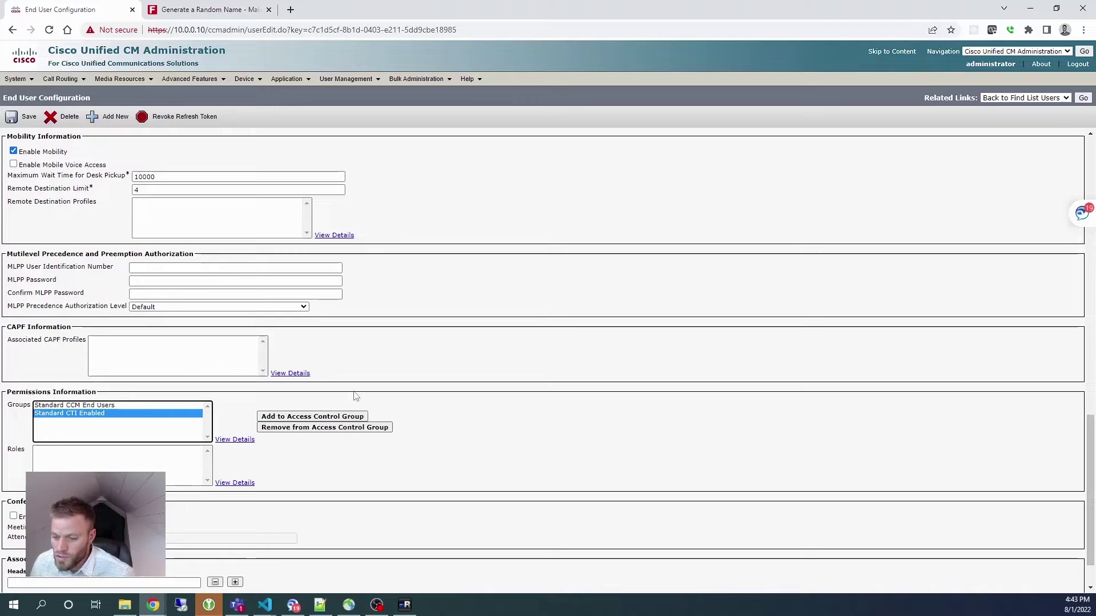
# - Switch to usersUpload.txt in Notepad++ and examine the last two t values of the final user row
pyautogui.click(321, 605)
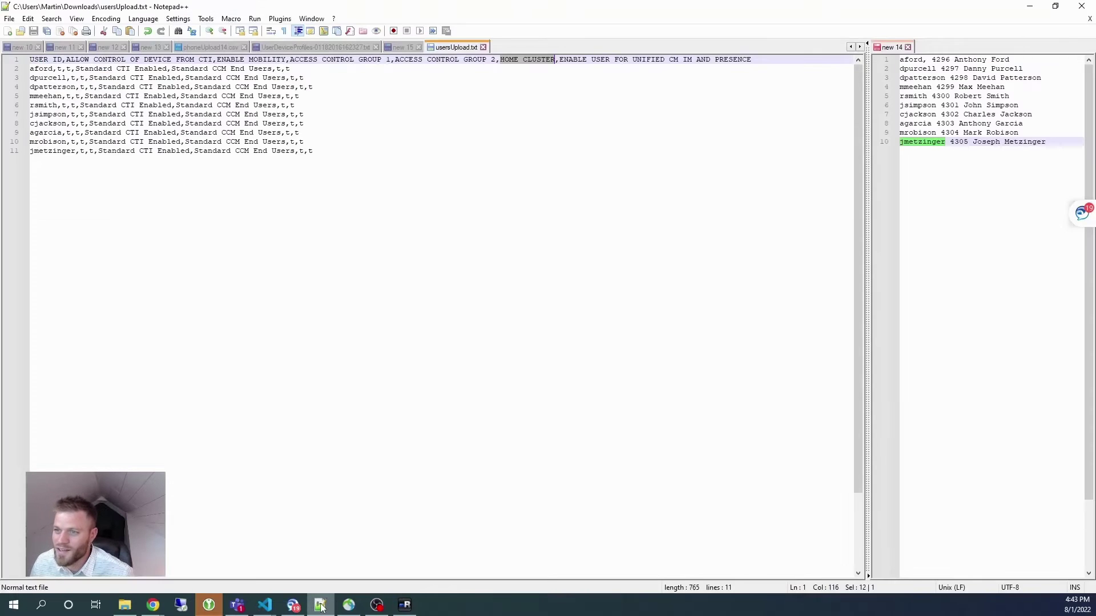
pyautogui.click(374, 163)
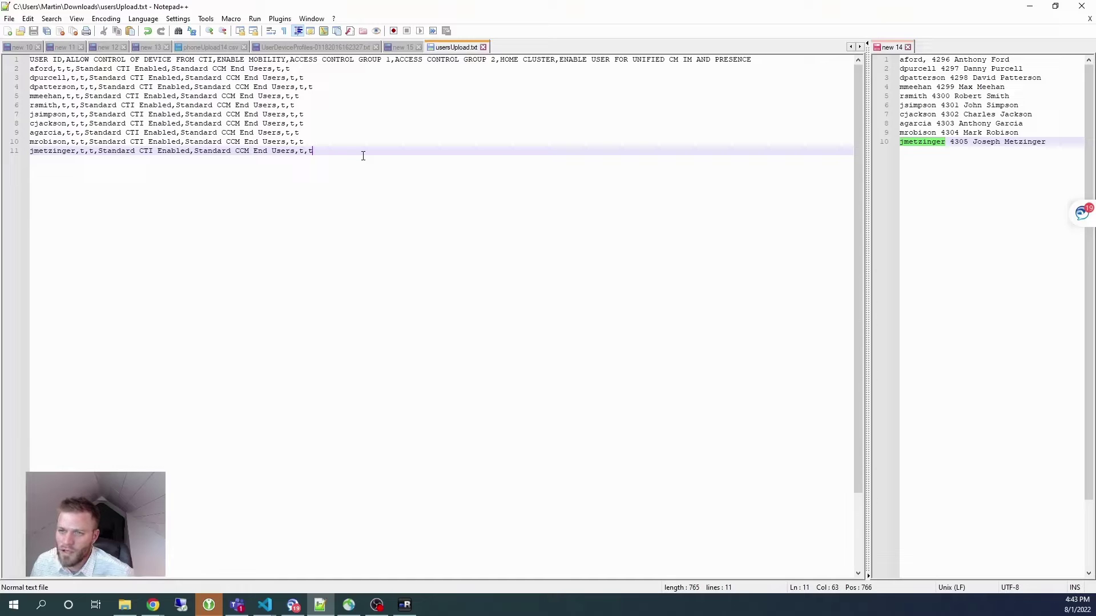
pyautogui.moveTo(363, 155); pyautogui.dragTo(296, 151)
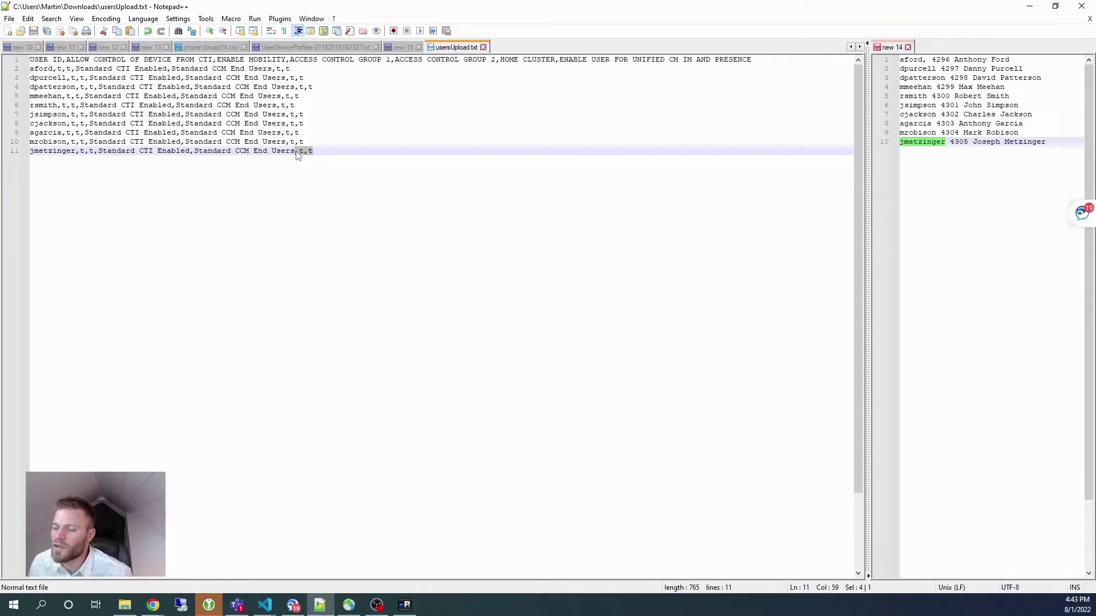
pyautogui.click(430, 153)
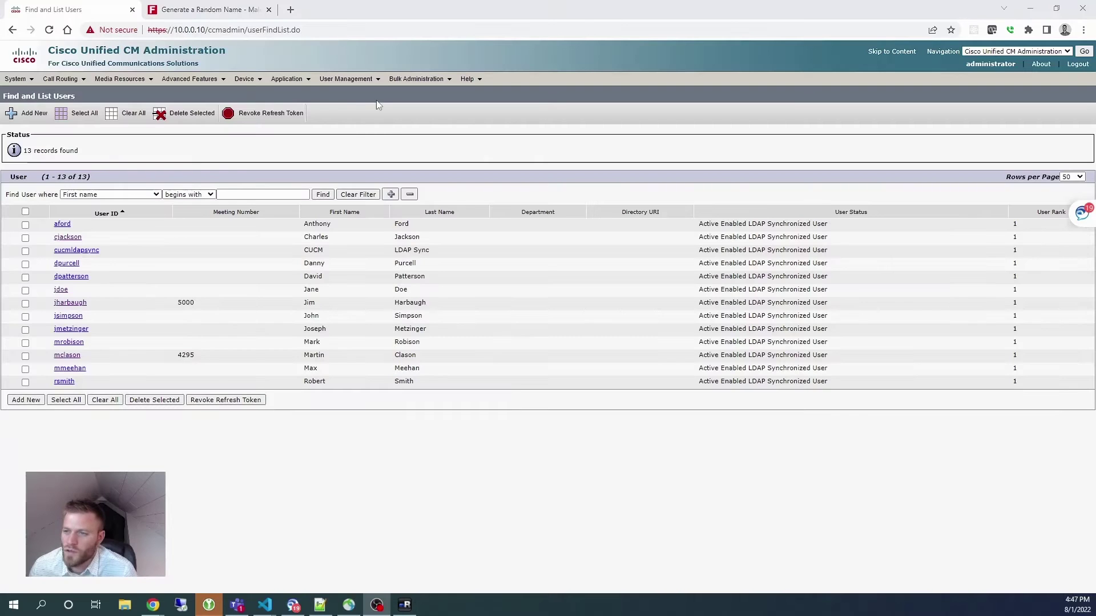
# - In Cisco Unified CM Administration in Chrome, go to the bulk file upload and download list and start a new file upload
pyautogui.moveTo(416, 79)
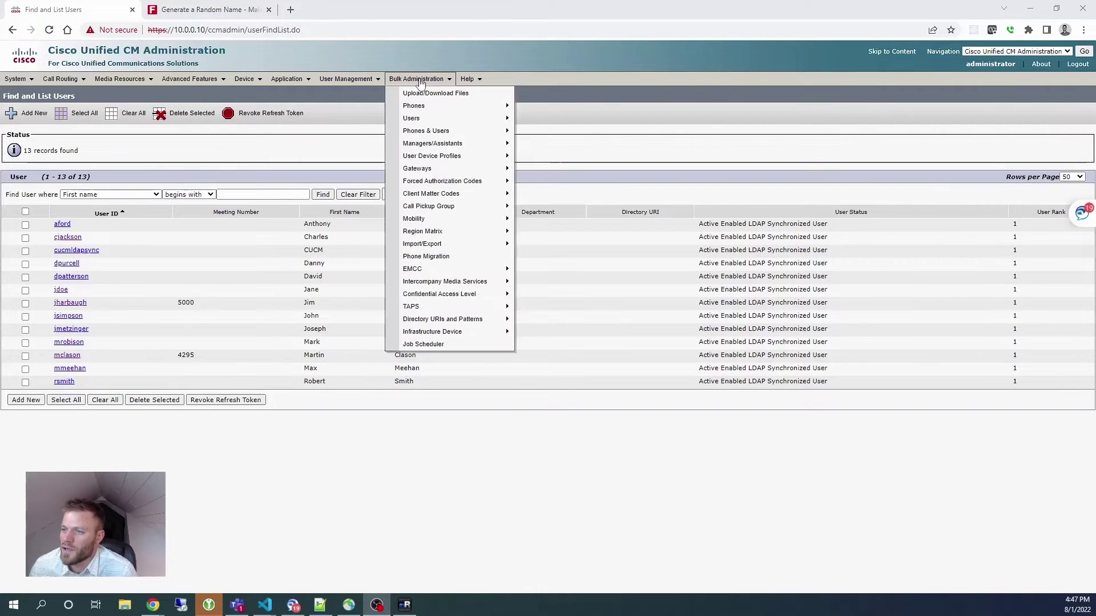
pyautogui.click(443, 94)
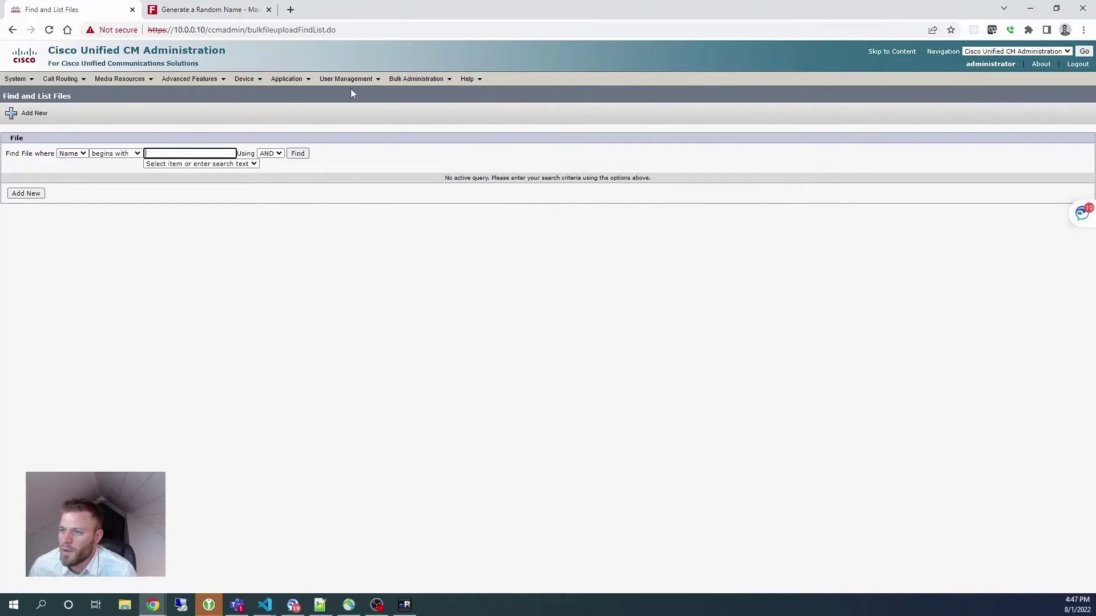
pyautogui.moveTo(408, 79)
pyautogui.click(434, 98)
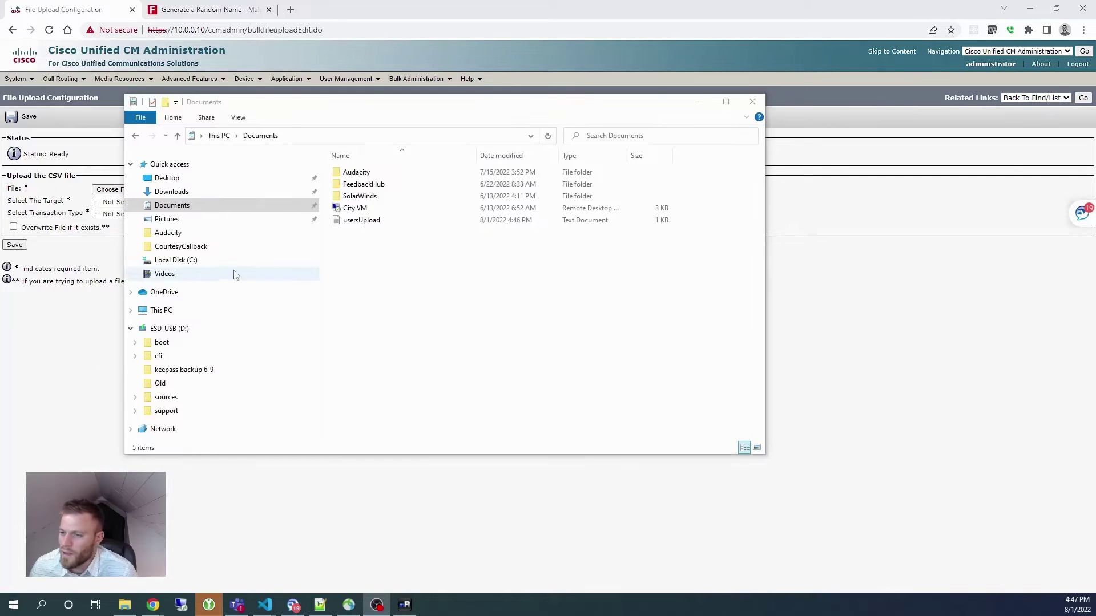
# - Choose usersUpload.txt from the Documents folder as the file to upload
pyautogui.click(365, 221)
pyautogui.click(371, 226)
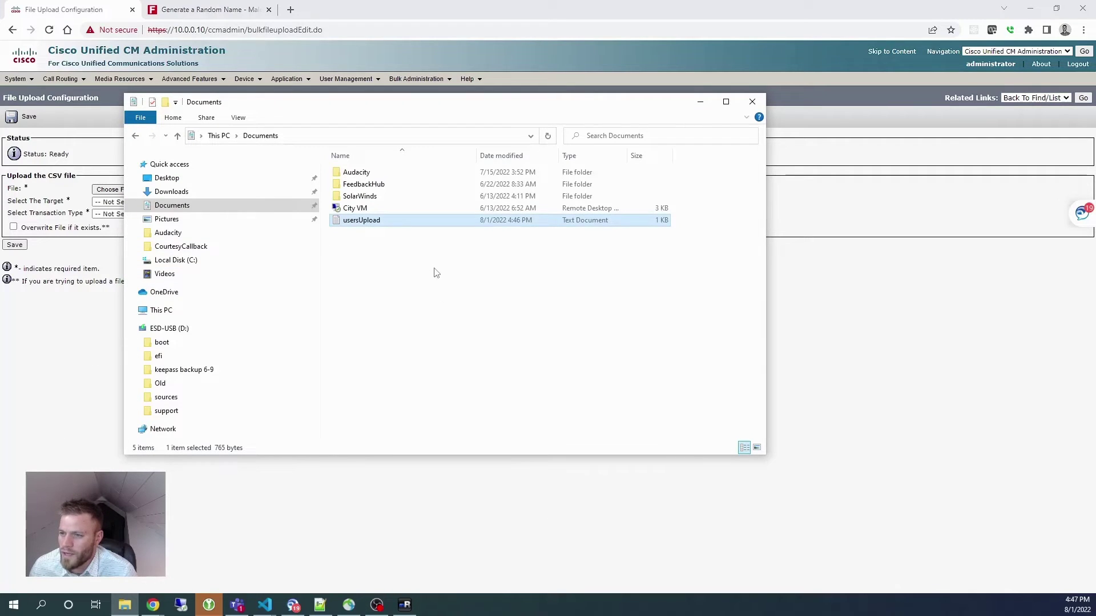
pyautogui.click(107, 188)
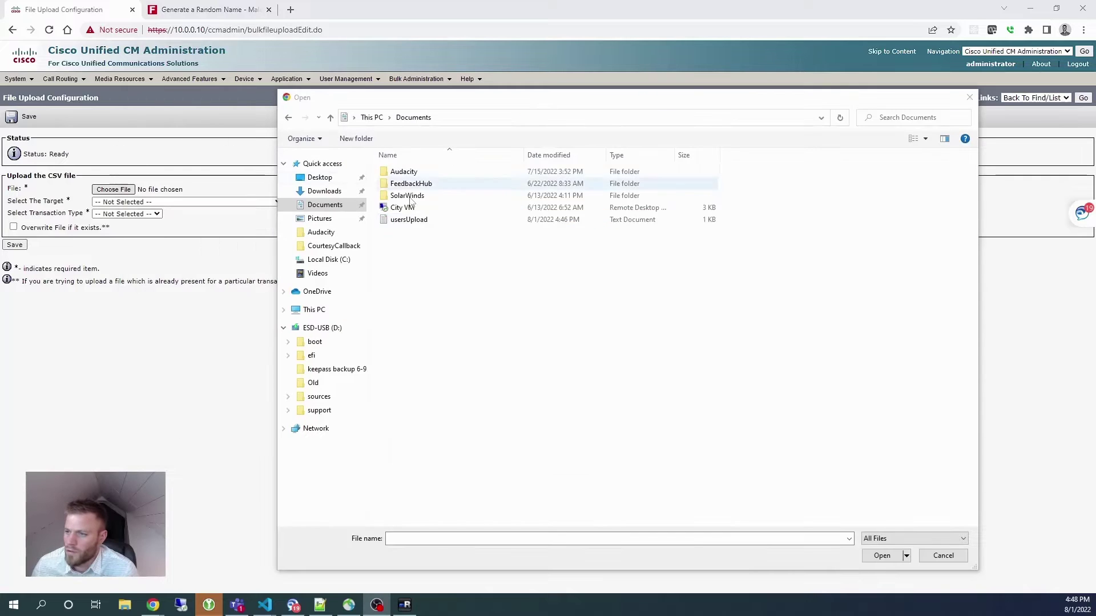
pyautogui.click(439, 221)
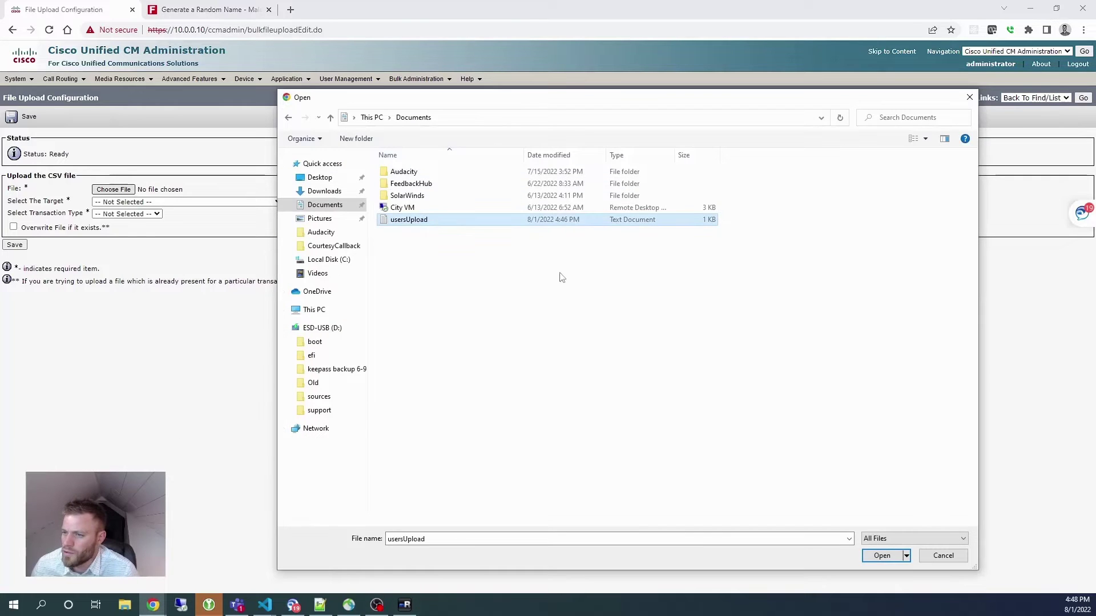
pyautogui.click(880, 555)
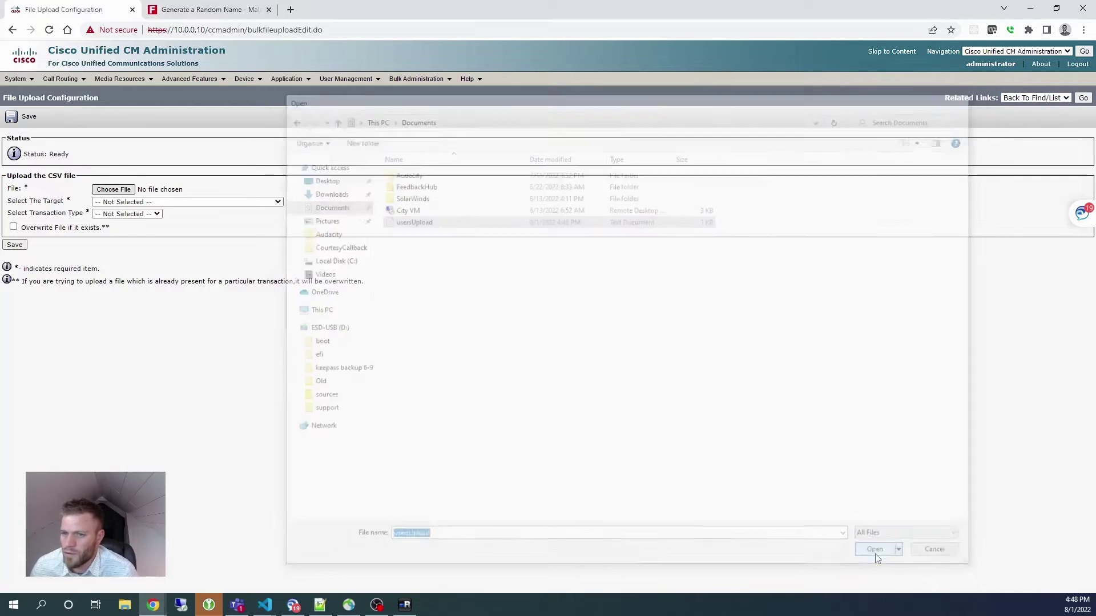
# - Set the upload target to Users and the transaction type to Update Users - Custom File, and save the upload
pyautogui.click(224, 203)
pyautogui.click(215, 227)
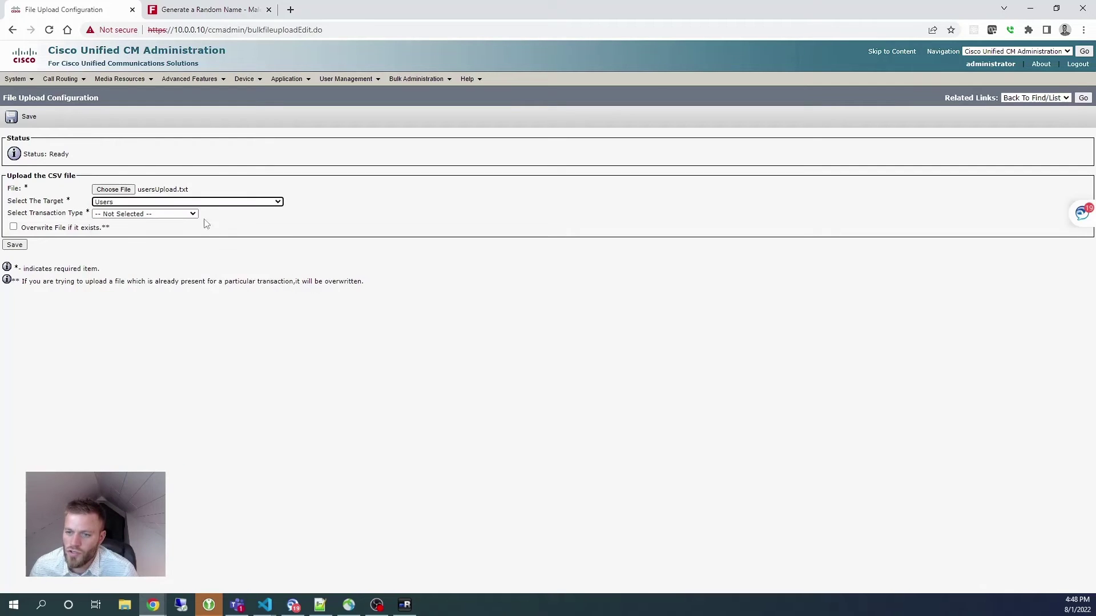
pyautogui.click(137, 216)
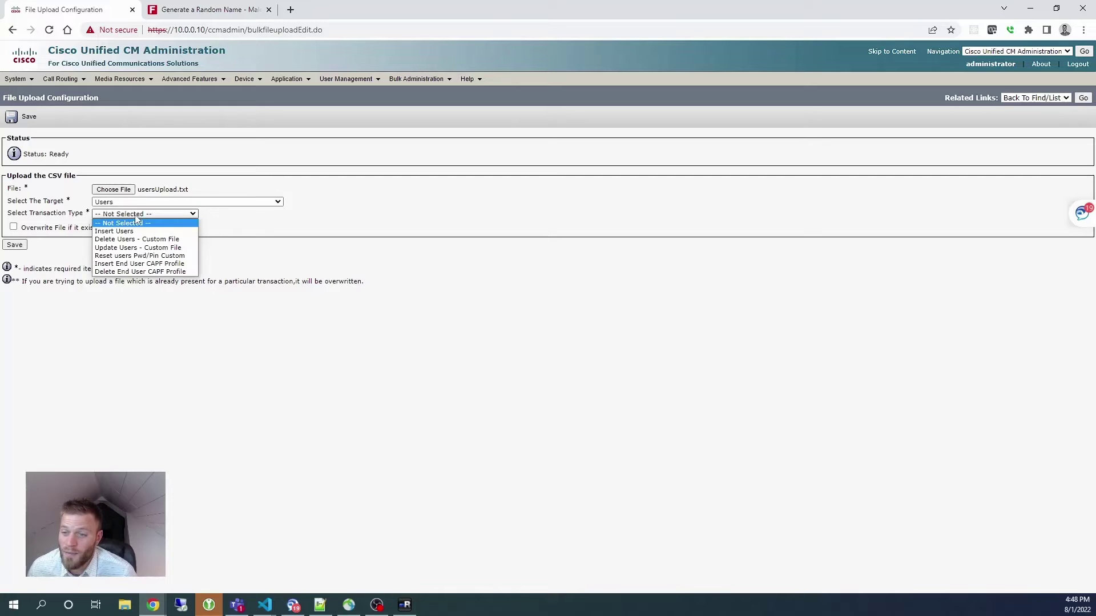
pyautogui.click(147, 248)
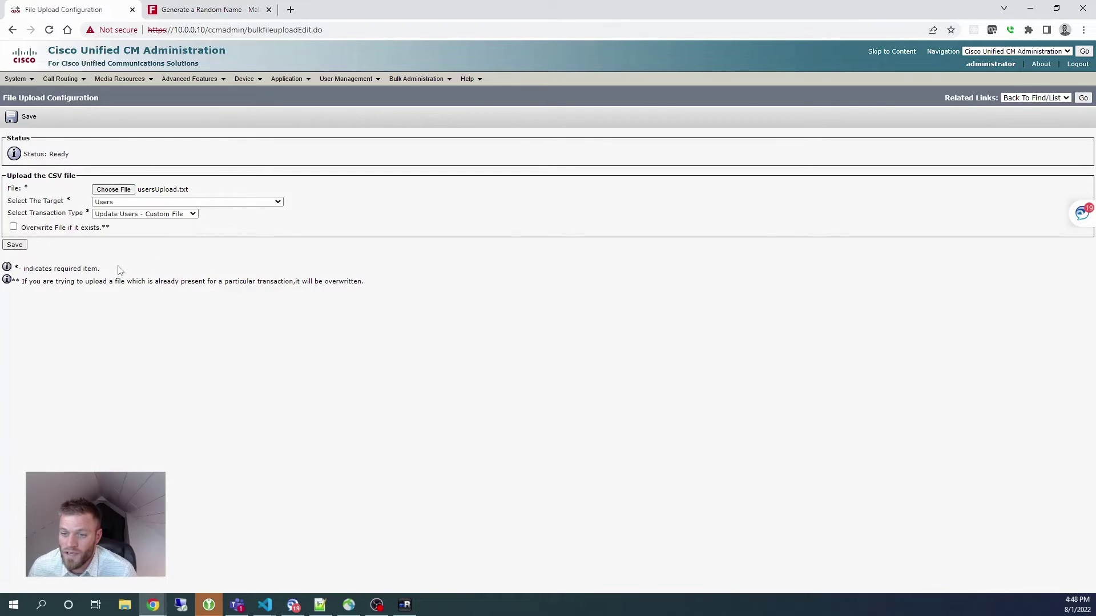
pyautogui.click(15, 245)
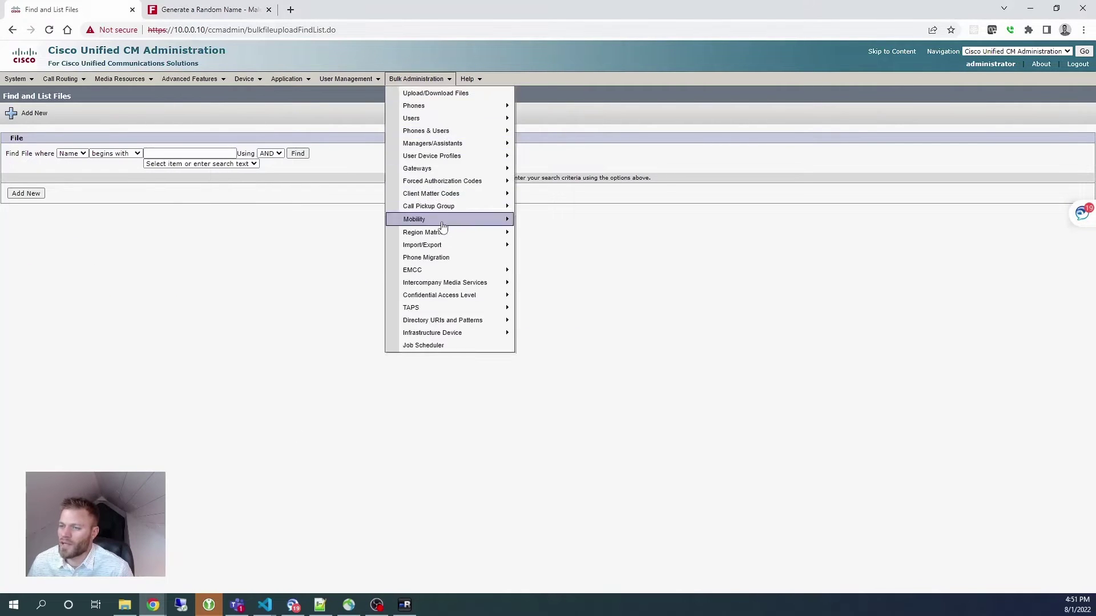
# - Submit an Update Users - Custom File bulk job that uses usersUpload.txt and is set to run immediately
pyautogui.moveTo(429, 78)
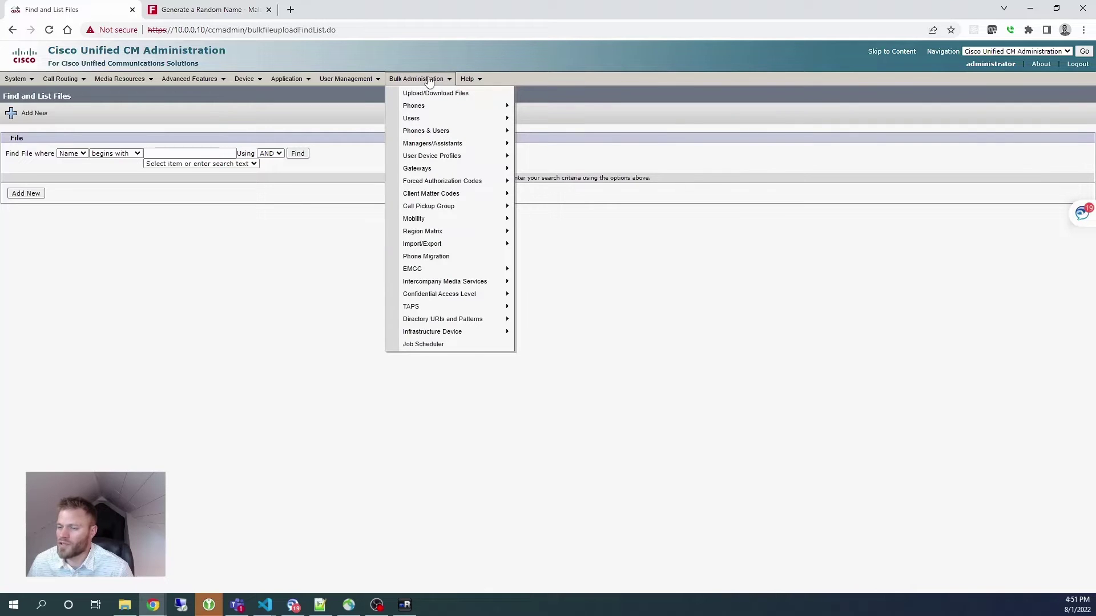
pyautogui.moveTo(456, 124)
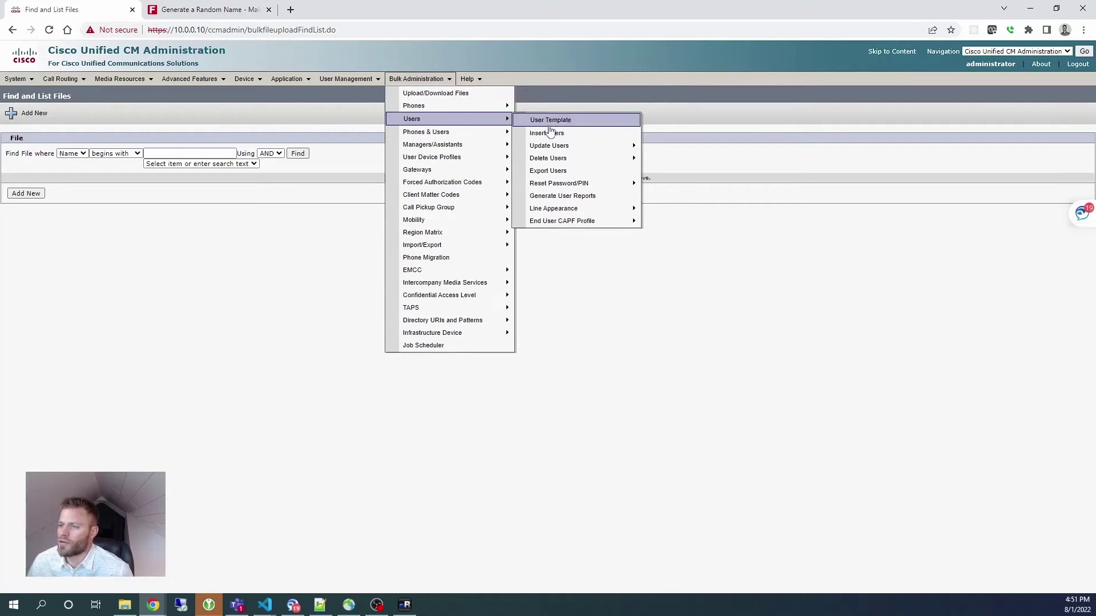
pyautogui.moveTo(565, 147)
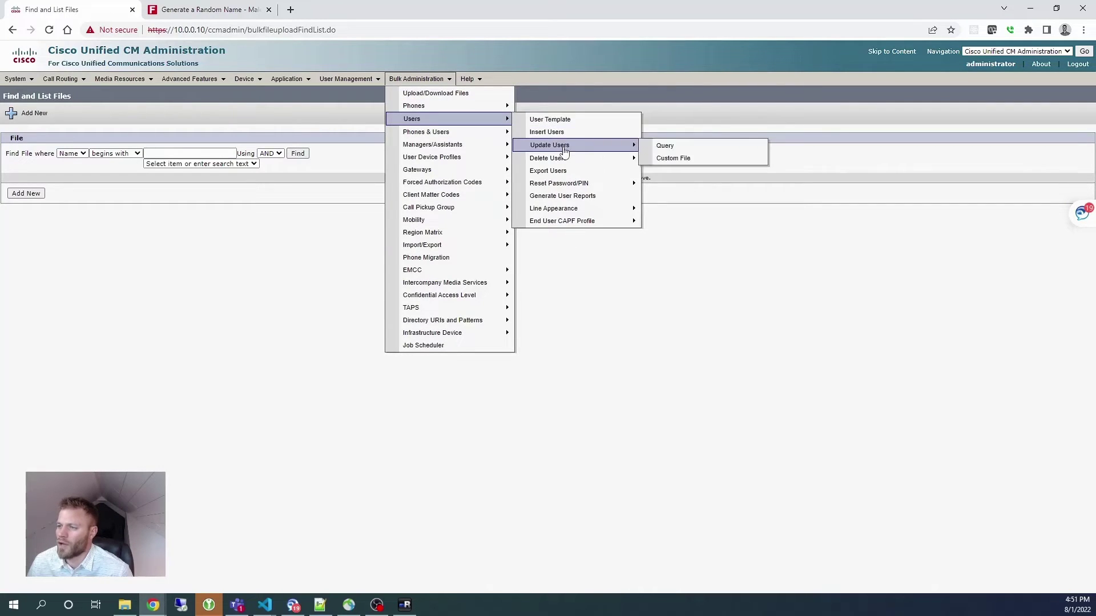
pyautogui.click(685, 159)
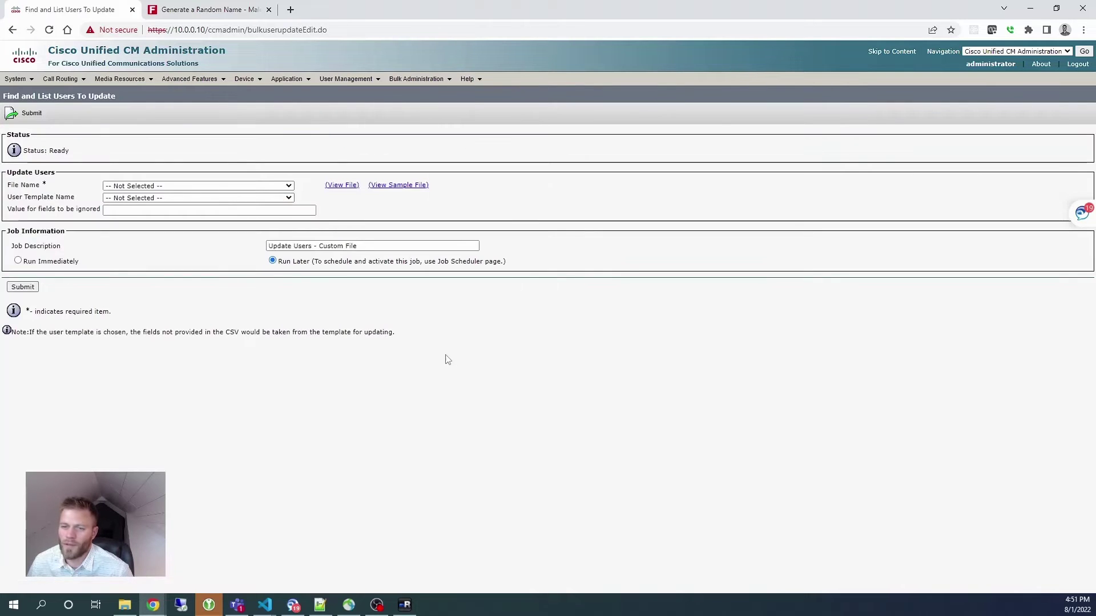
pyautogui.click(289, 186)
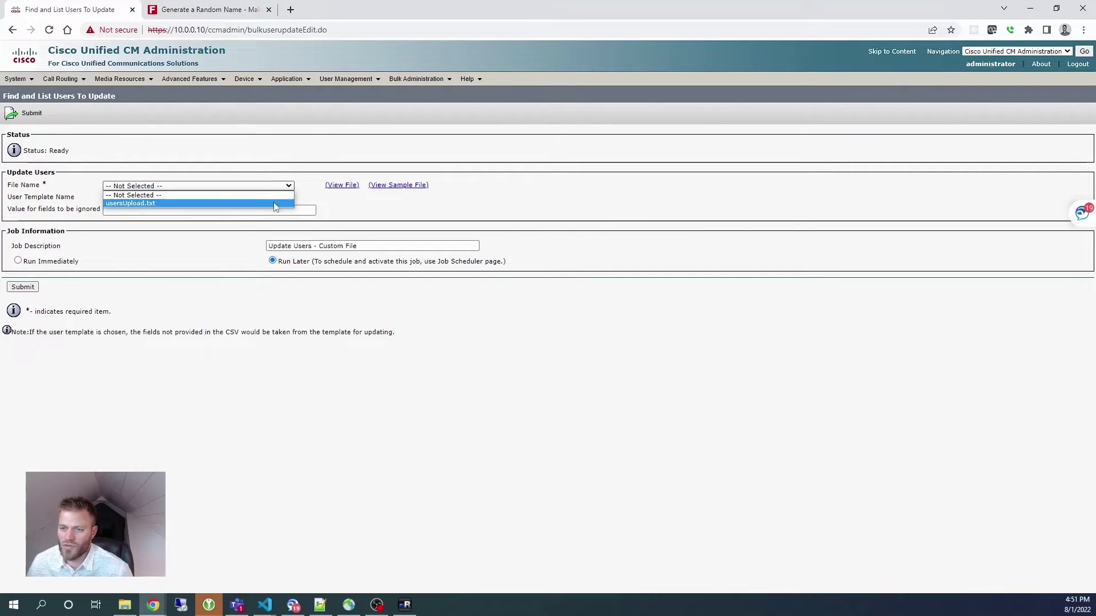
pyautogui.click(274, 205)
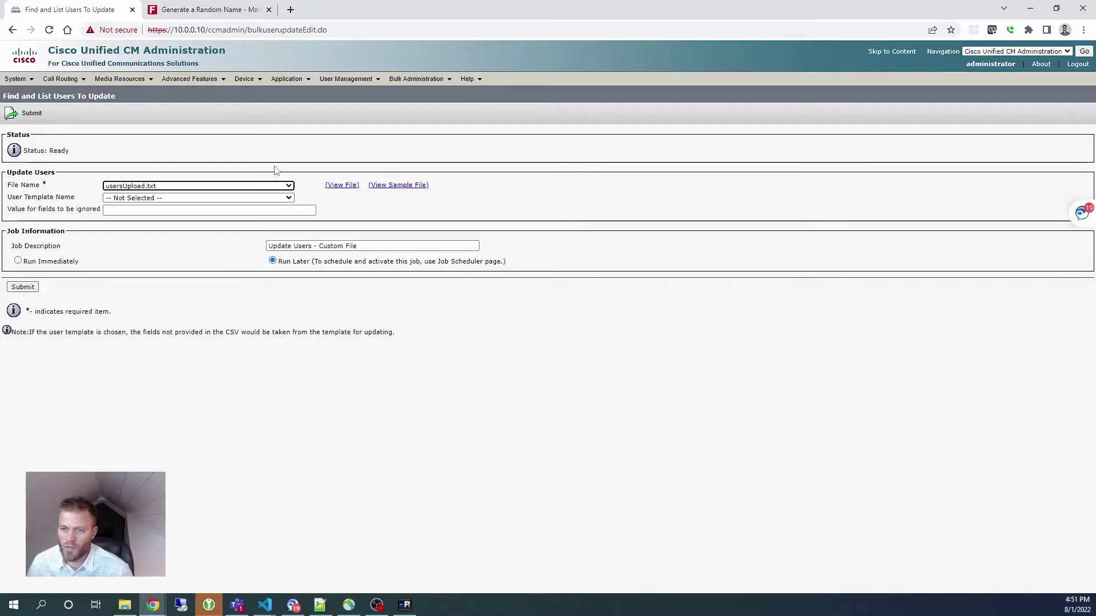
pyautogui.click(298, 211)
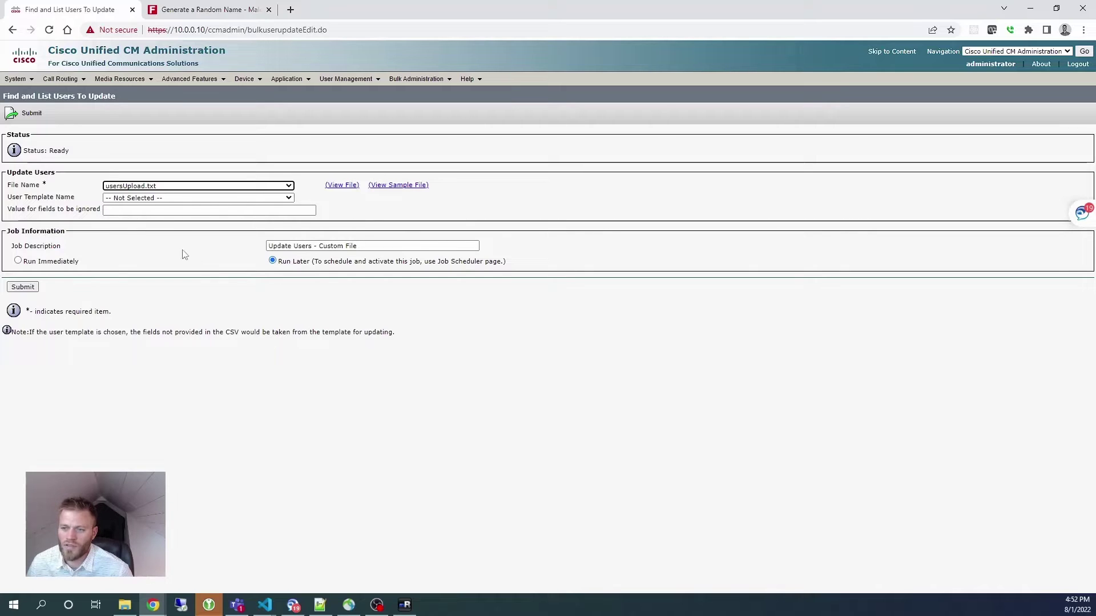
pyautogui.click(18, 261)
pyautogui.click(24, 287)
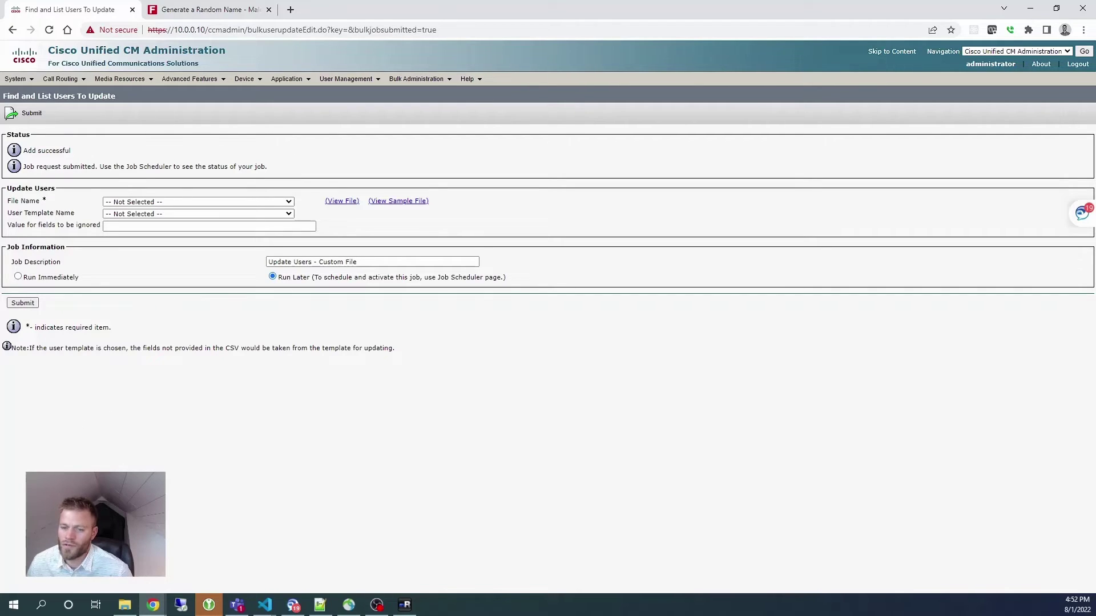
# - List all bulk jobs in the Job Scheduler and open the Update Users - Custom File job
pyautogui.moveTo(416, 81)
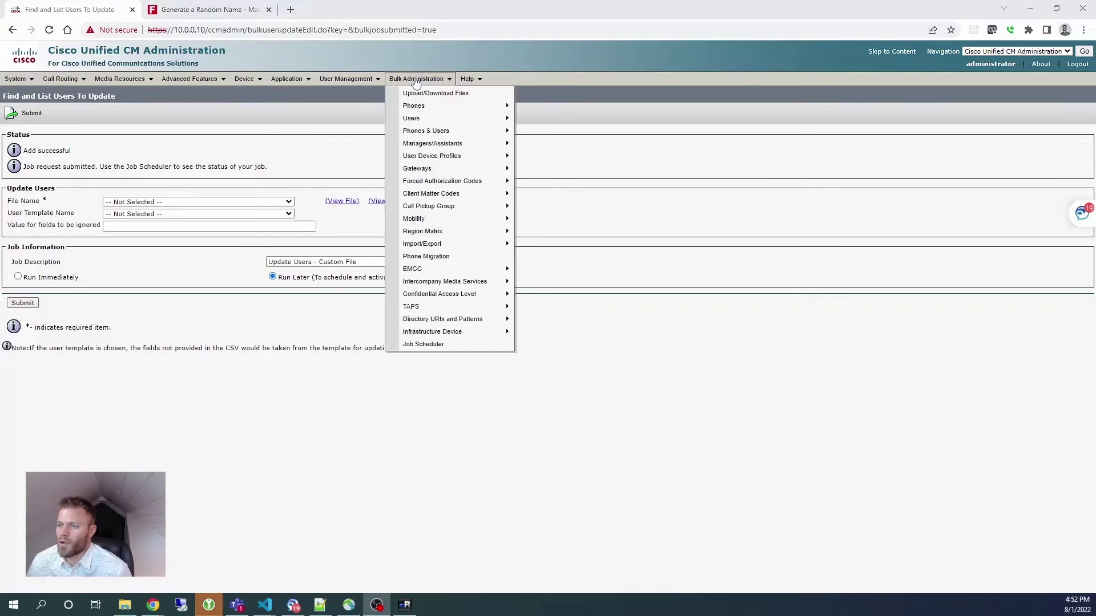
pyautogui.click(433, 345)
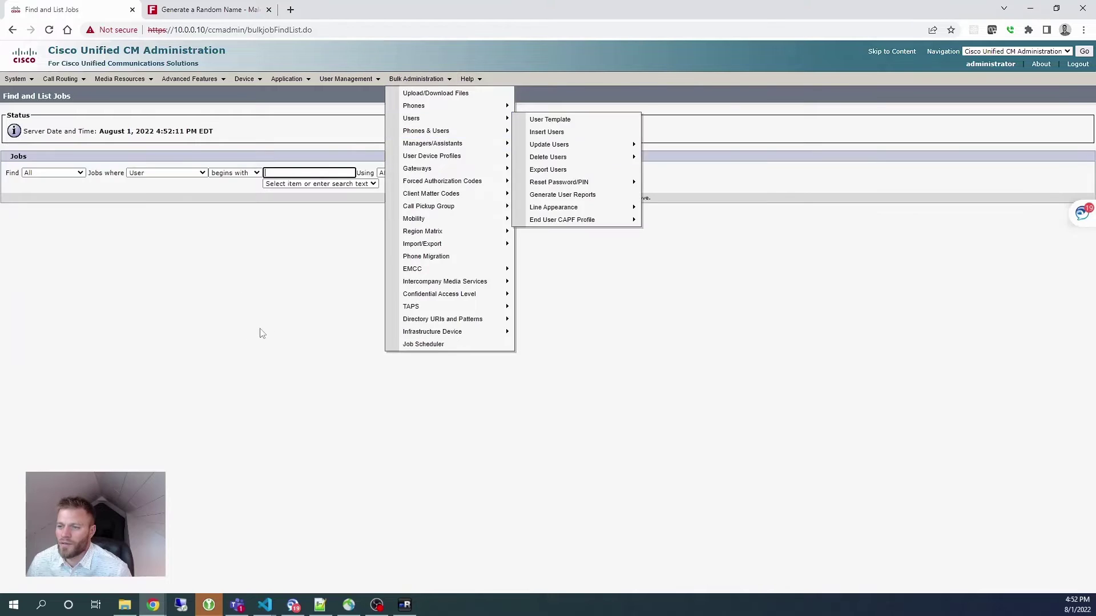
pyautogui.click(500, 174)
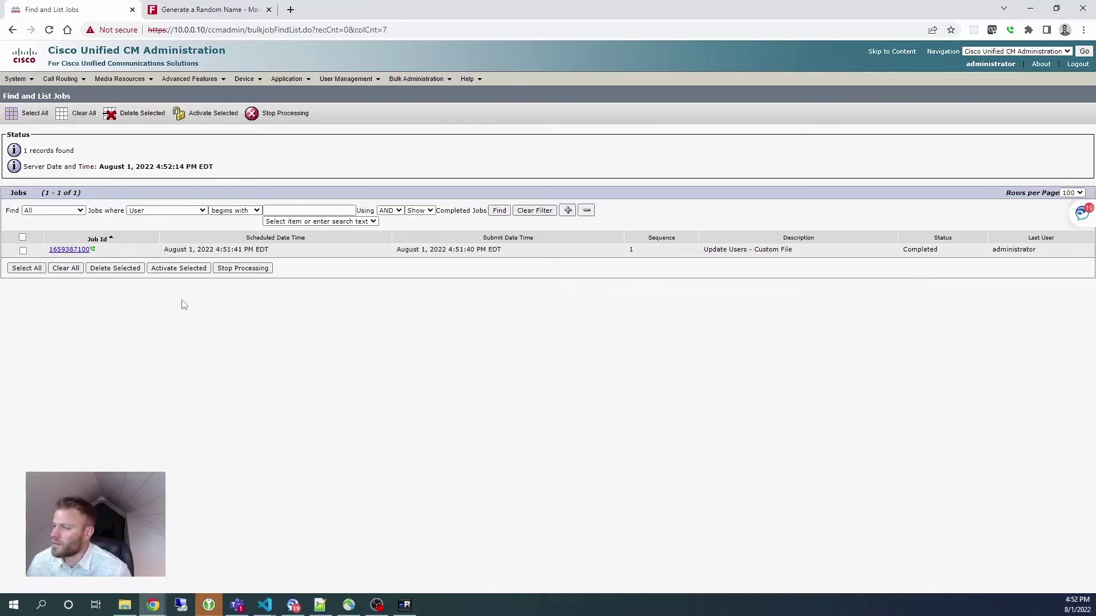
pyautogui.click(76, 252)
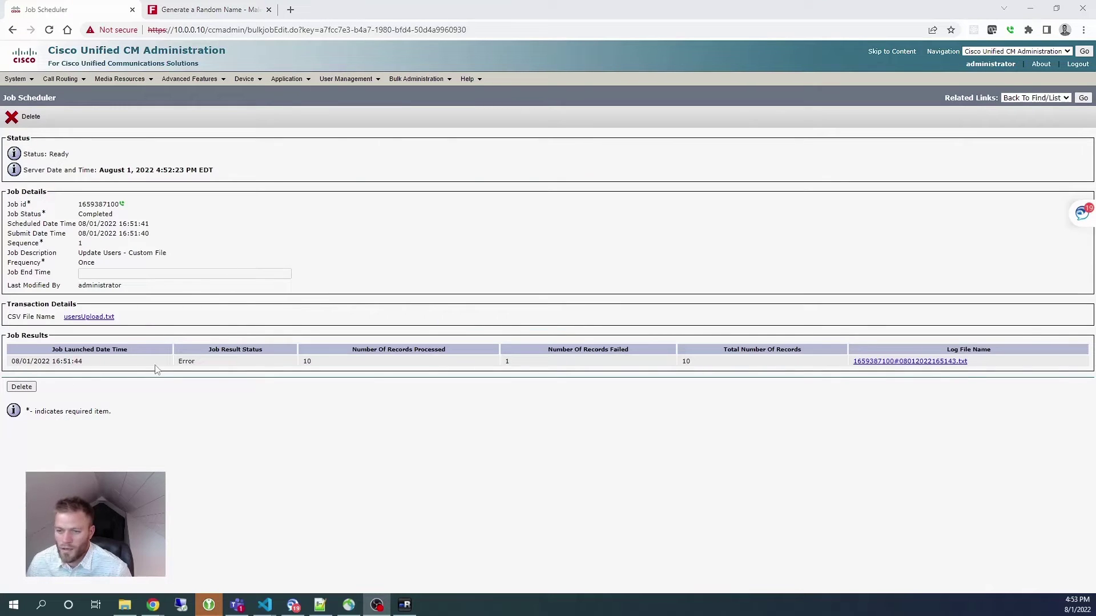
# - Examine the job's result status and its numbers of processed, failed and total records
pyautogui.moveTo(196, 361); pyautogui.dragTo(178, 363)
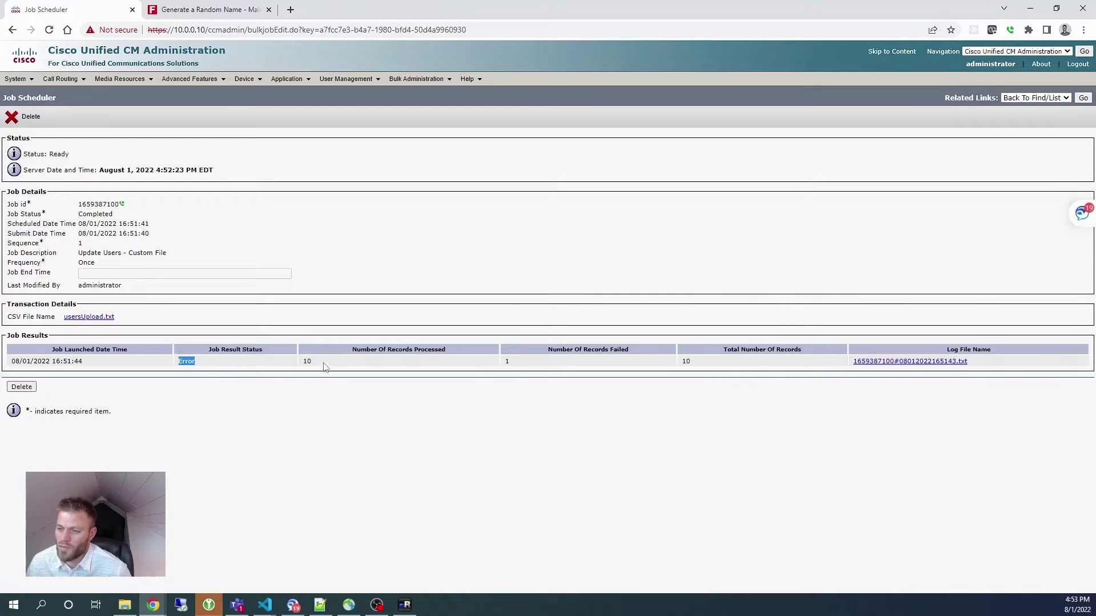
pyautogui.moveTo(317, 364); pyautogui.dragTo(292, 369)
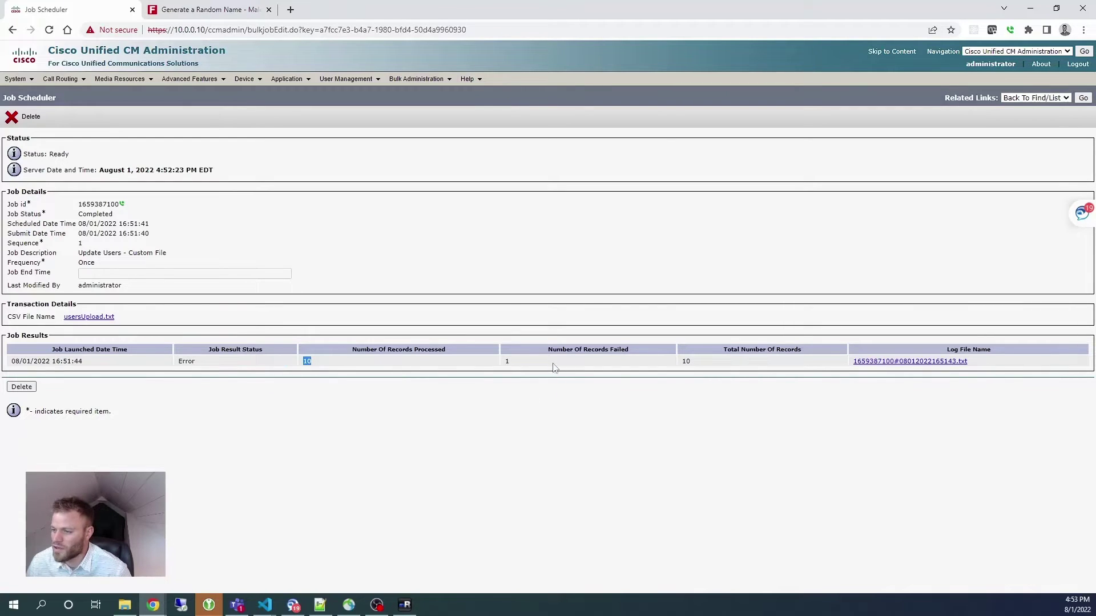
pyautogui.moveTo(554, 367); pyautogui.dragTo(594, 366)
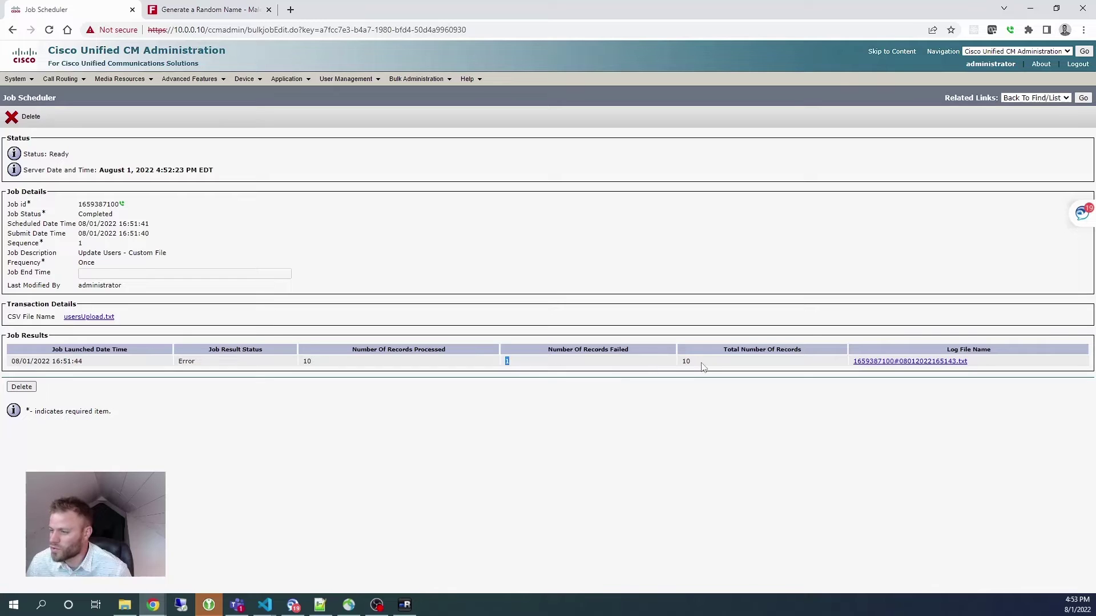
pyautogui.moveTo(703, 367); pyautogui.dragTo(681, 361)
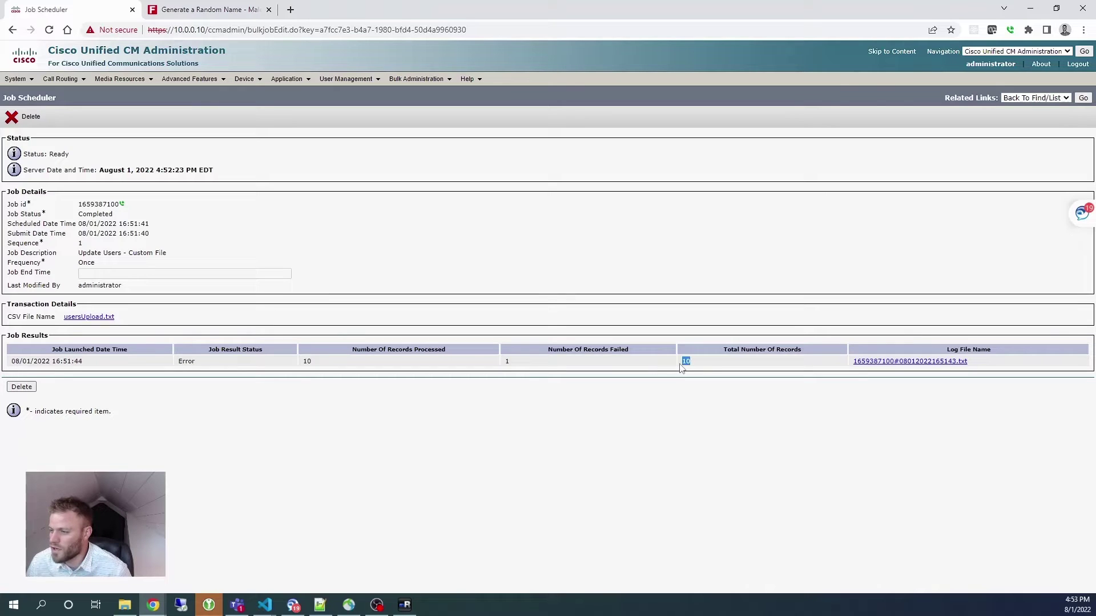
# - Open the job's log file and read its result summary and the failure entry
pyautogui.click(945, 367)
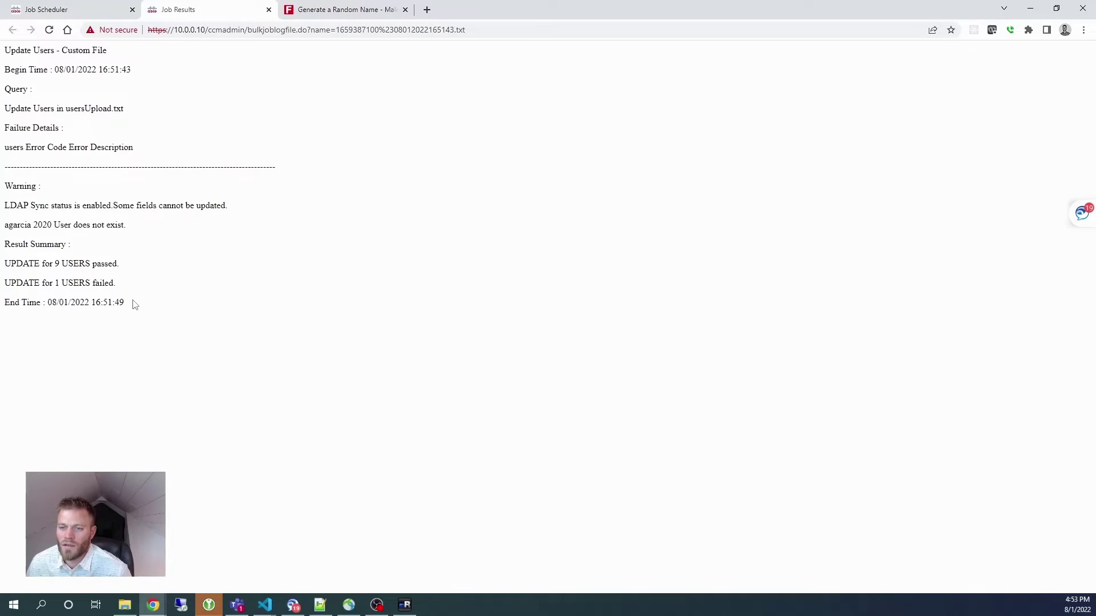
pyautogui.moveTo(133, 304); pyautogui.dragTo(12, 262)
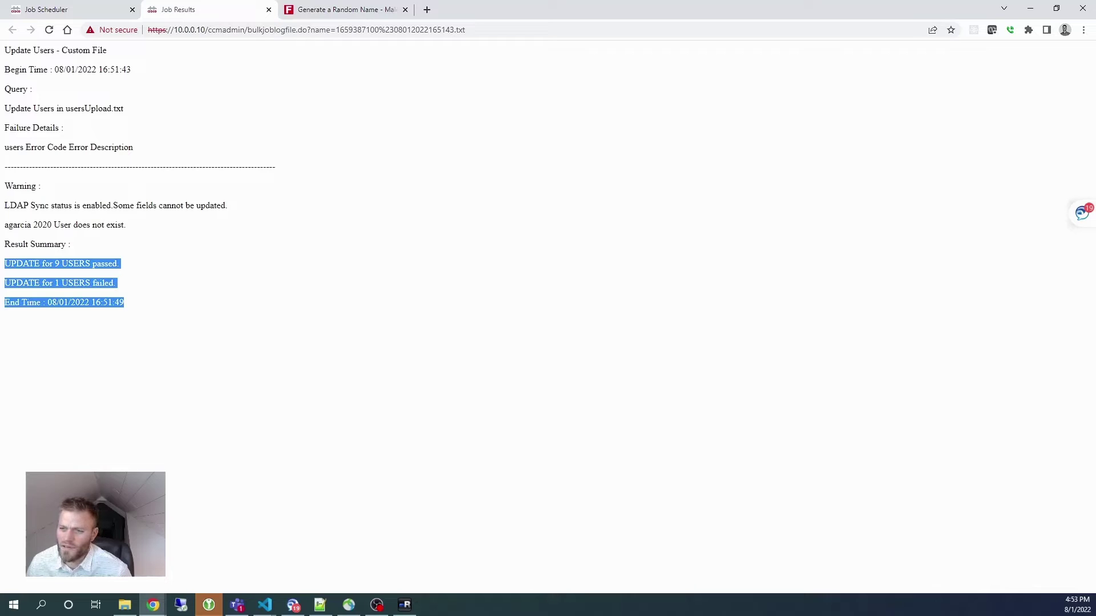
pyautogui.moveTo(126, 226); pyautogui.dragTo(4, 226)
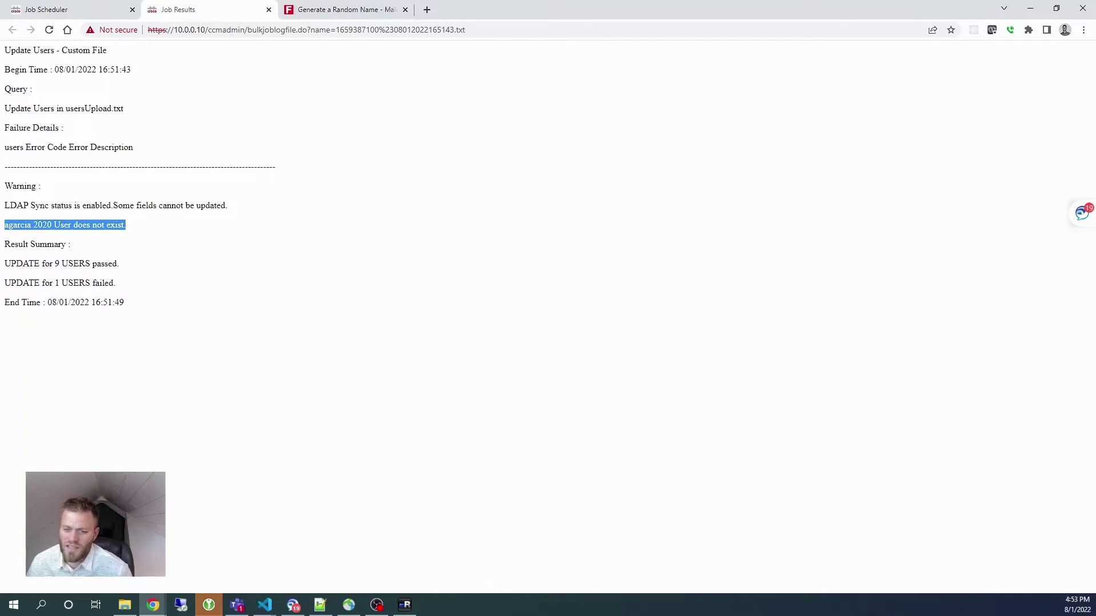
# - Return to the Job Scheduler page, go to the end user list and open the fourth listed user's configuration
pyautogui.hotkey('ctrl', 'shift', 'Tab')
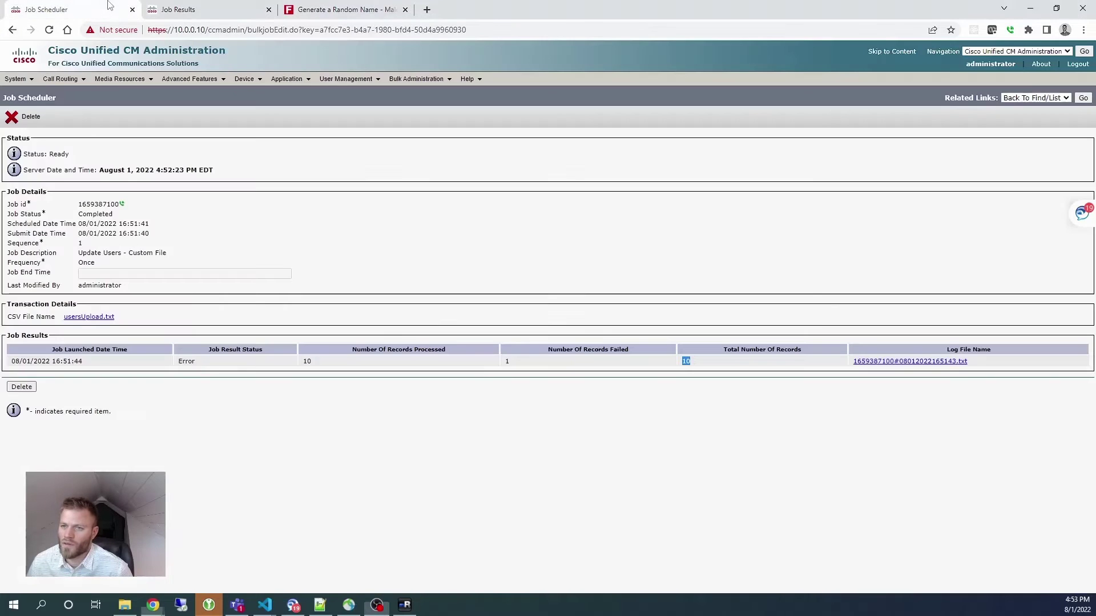
pyautogui.moveTo(348, 79)
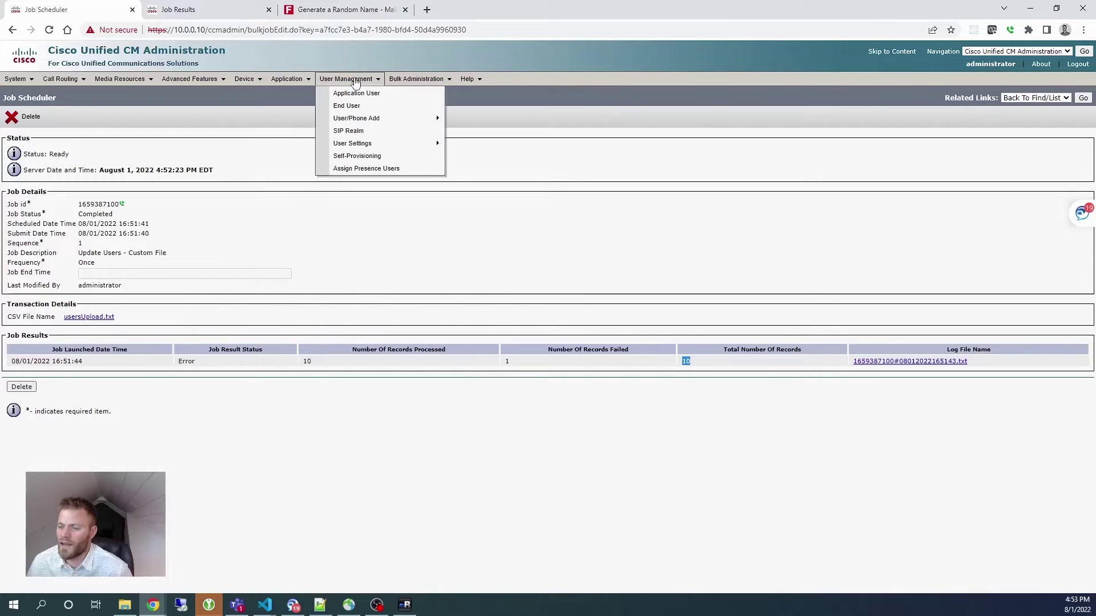
pyautogui.click(360, 111)
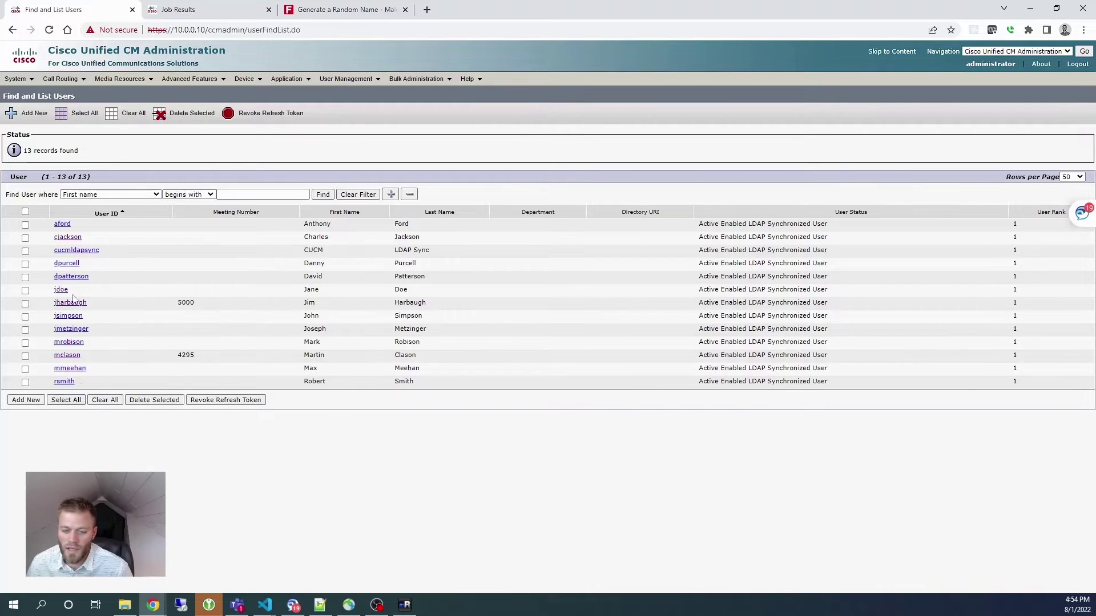
pyautogui.click(67, 264)
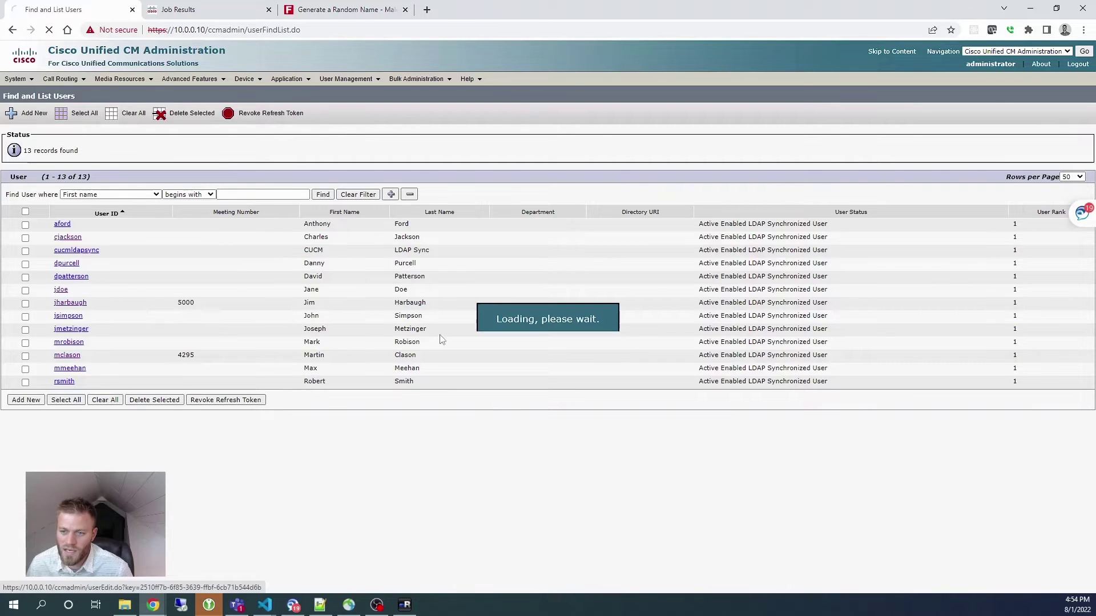
# - Examine the user's service settings, CTI control, mobility and permissions group settings against the bulk update
pyautogui.scroll(-2, 422, 263)
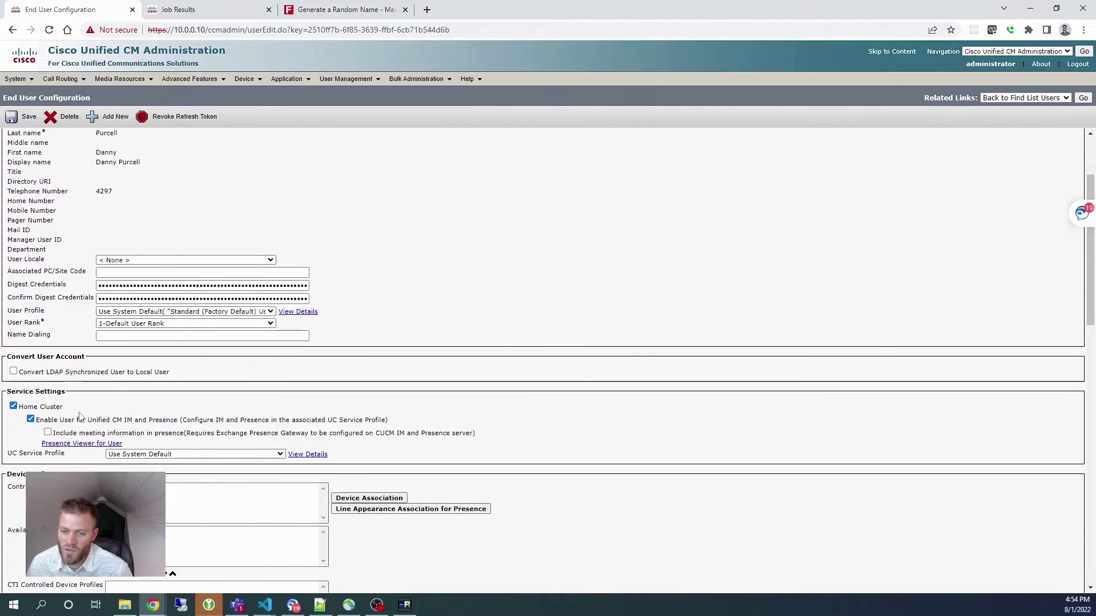
pyautogui.scroll(-2, 445, 278)
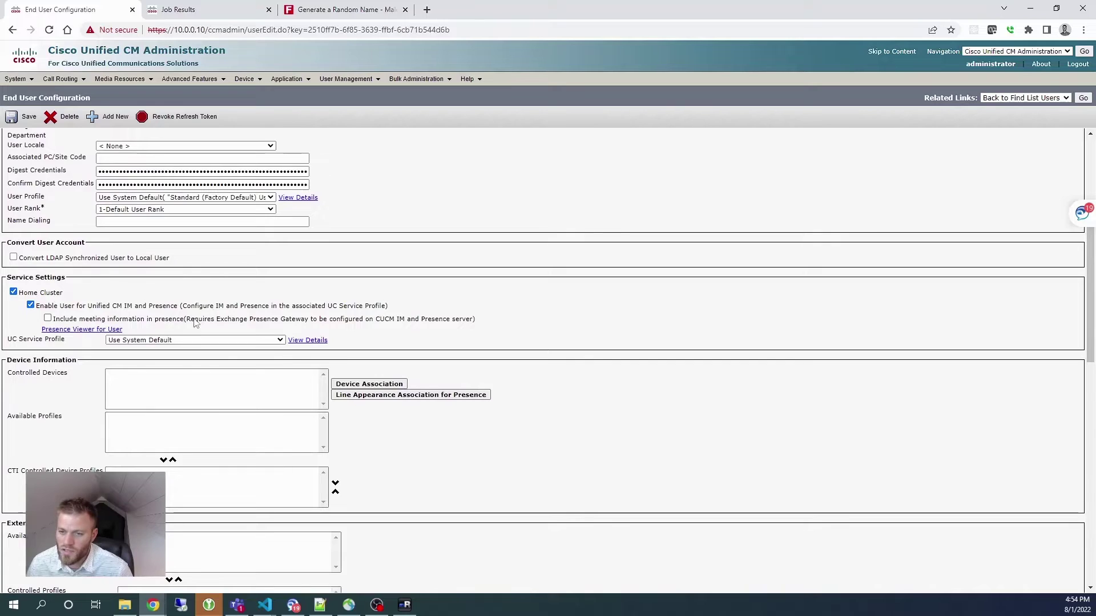
pyautogui.scroll(-1, 50, 295)
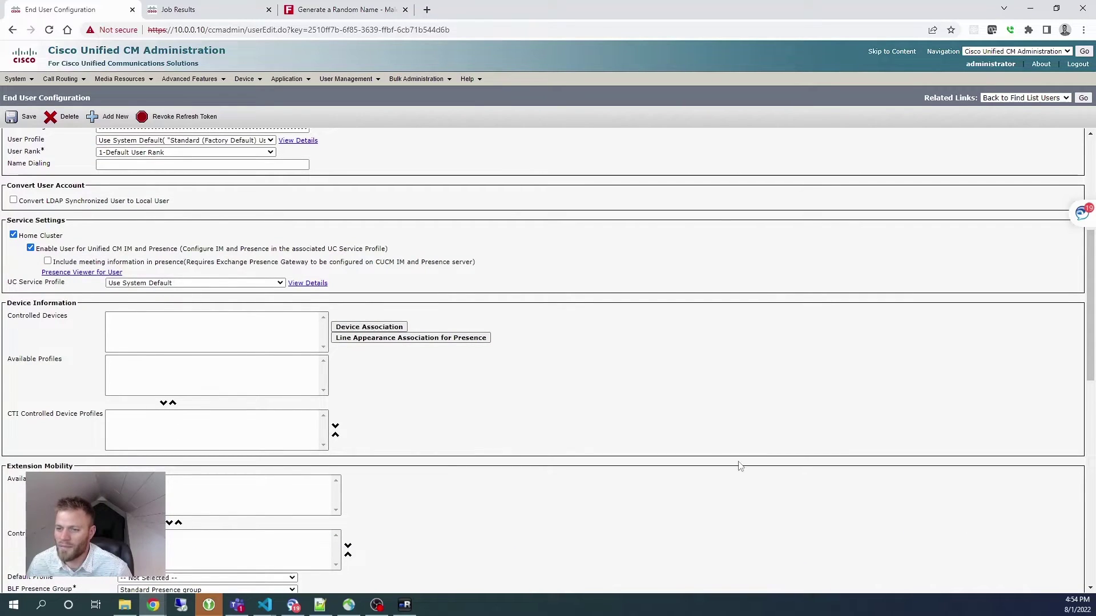
pyautogui.scroll(-4, 569, 341)
pyautogui.scroll(-3, 569, 341)
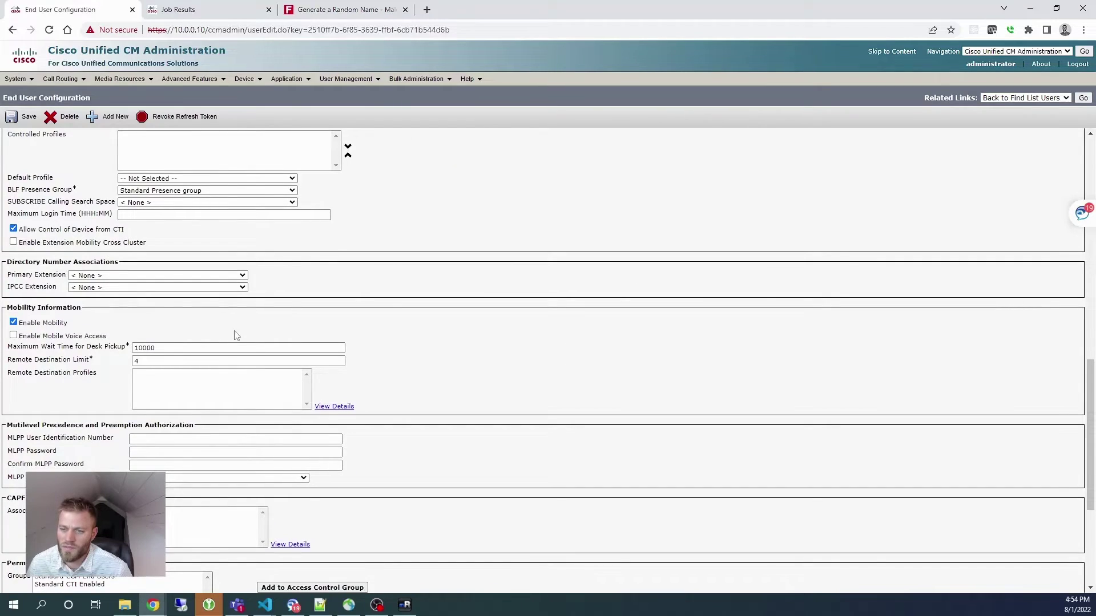
pyautogui.scroll(-1, 171, 256)
pyautogui.scroll(-3, 140, 444)
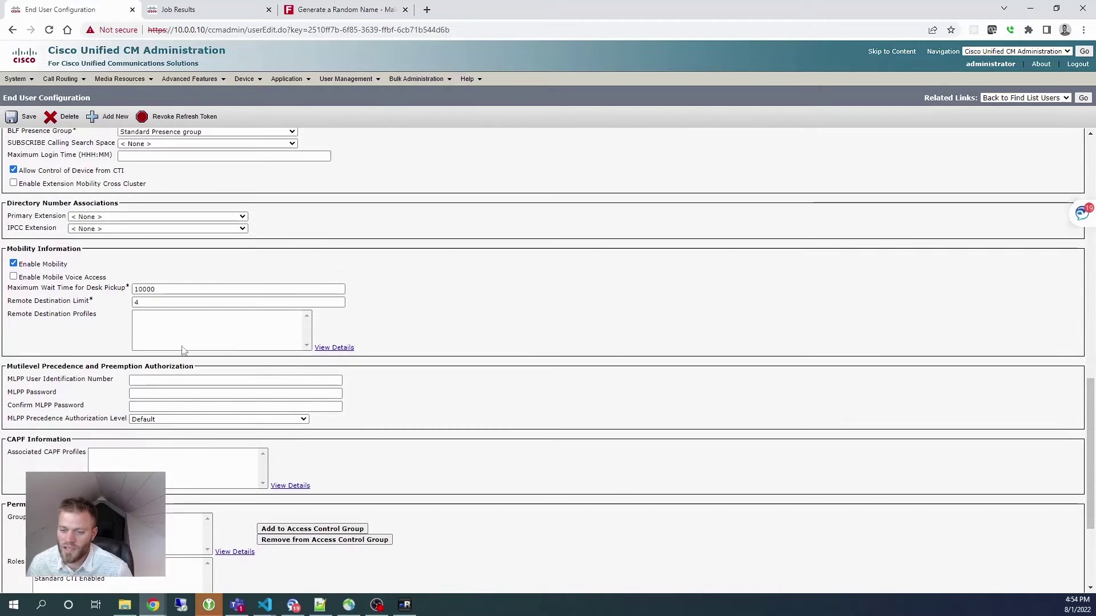
pyautogui.click(97, 351)
pyautogui.click(97, 359)
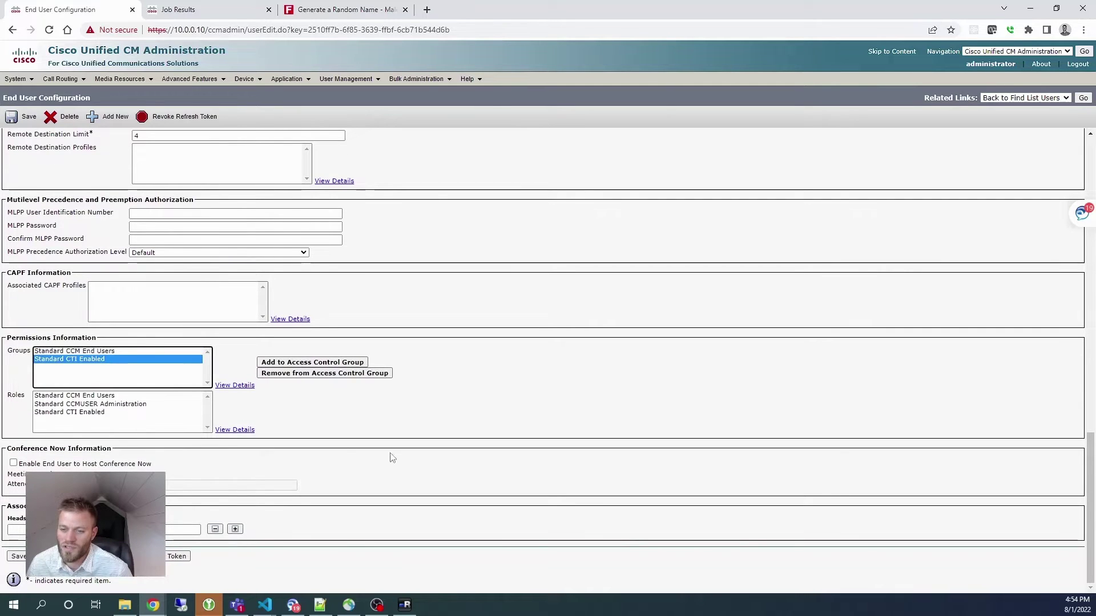
pyautogui.scroll(15, 294, 421)
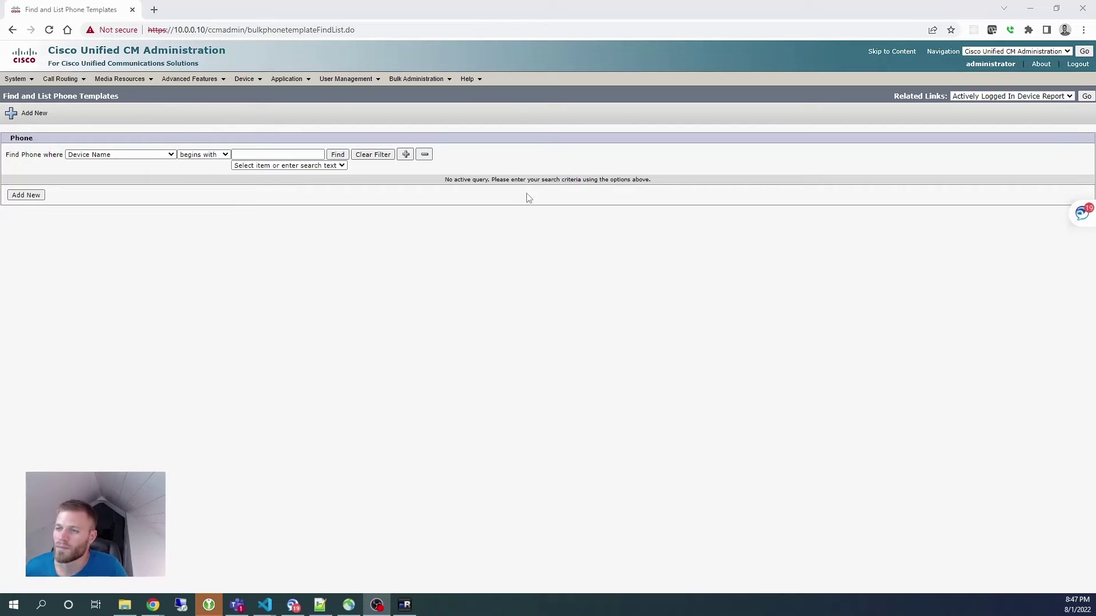
# - Start a new bulk phone template with the phone type Cisco Unified Client Services Framework
pyautogui.click(484, 198)
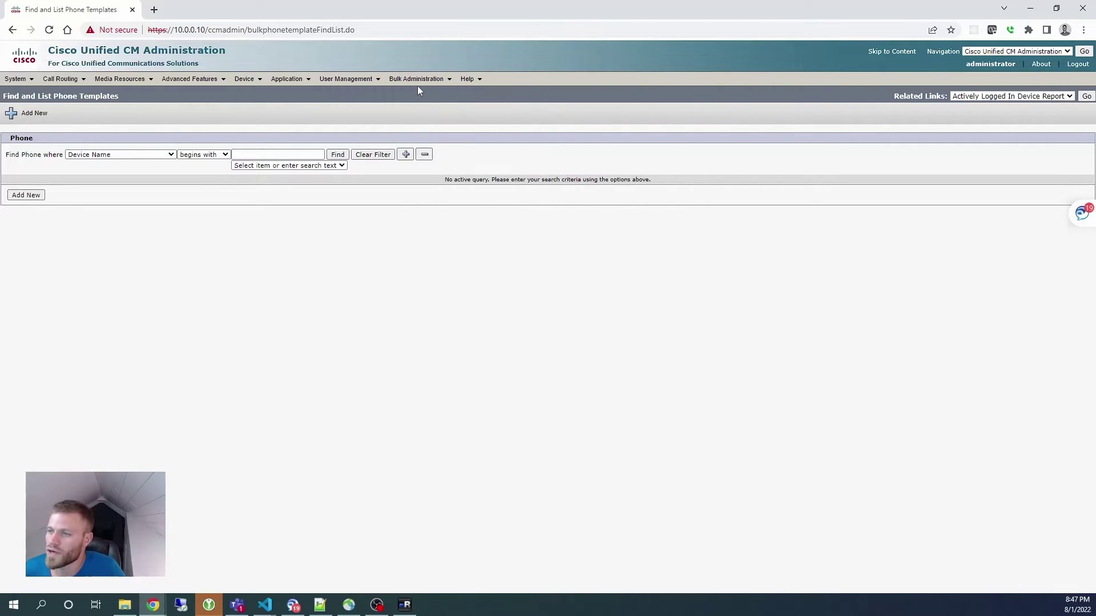
pyautogui.moveTo(419, 81)
pyautogui.moveTo(445, 106)
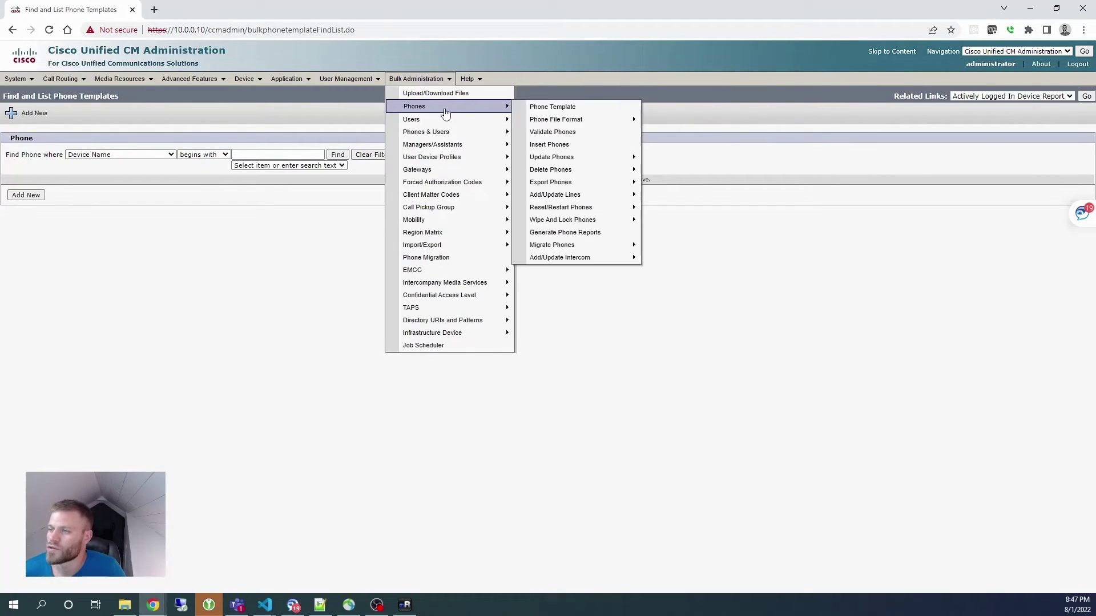
pyautogui.click(558, 106)
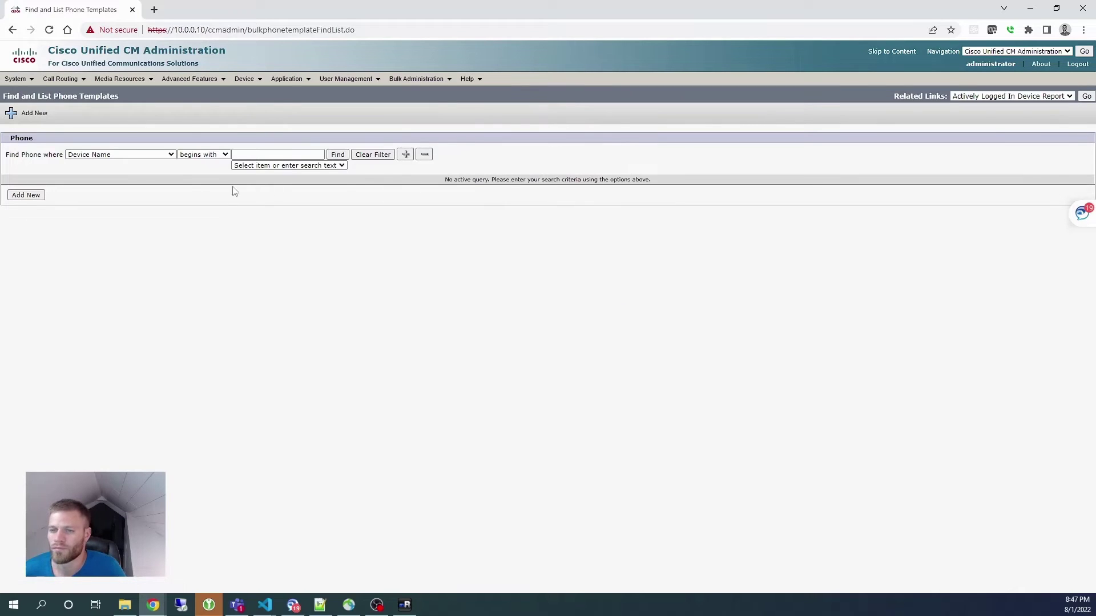
pyautogui.click(28, 196)
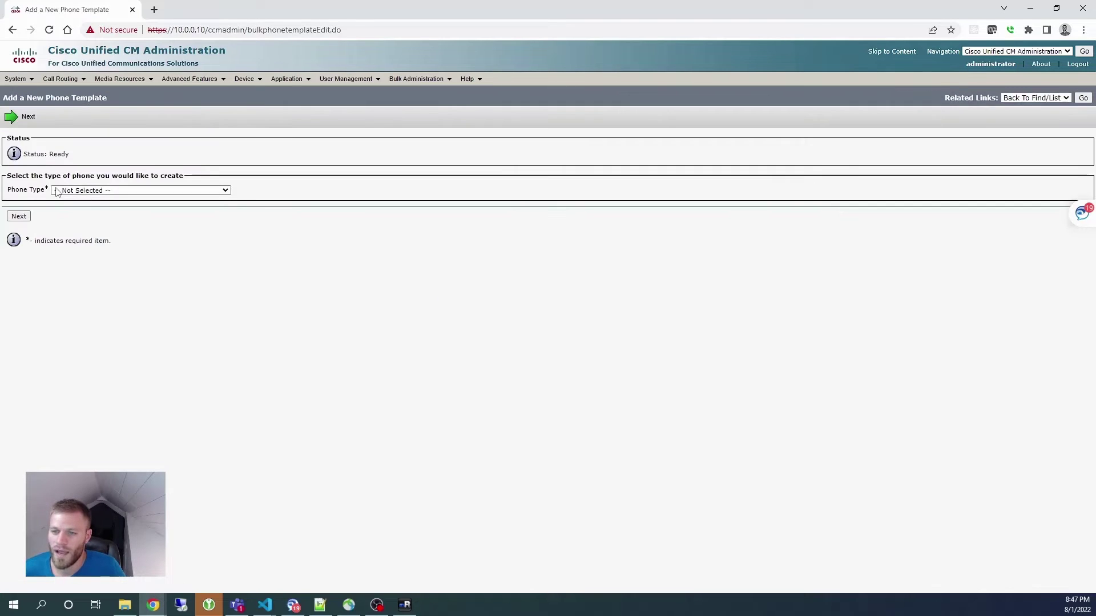
pyautogui.click(98, 196)
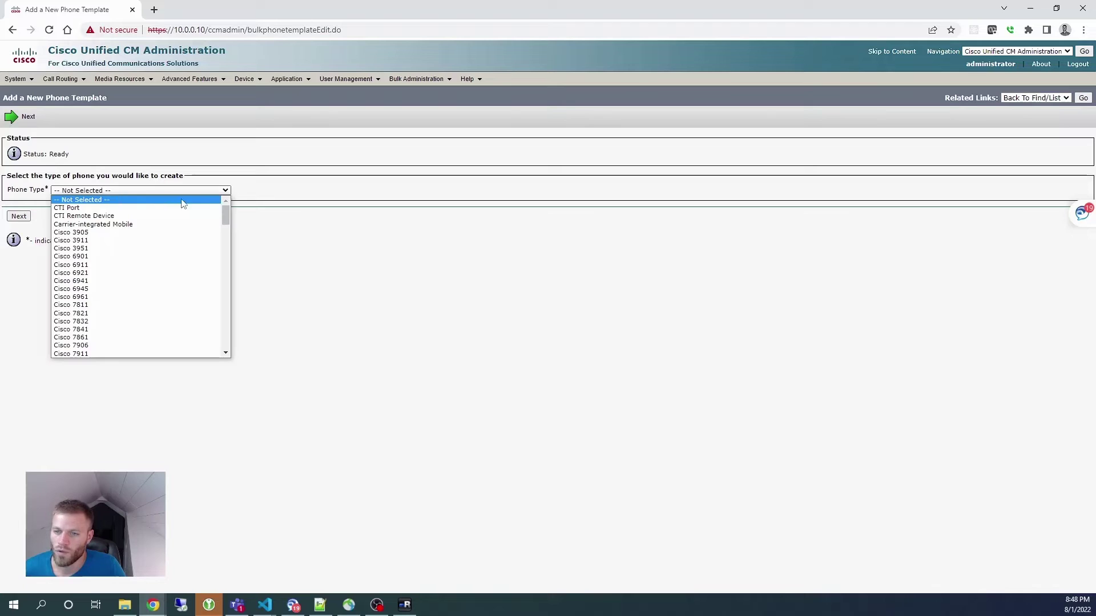
pyautogui.moveTo(229, 210); pyautogui.dragTo(225, 310)
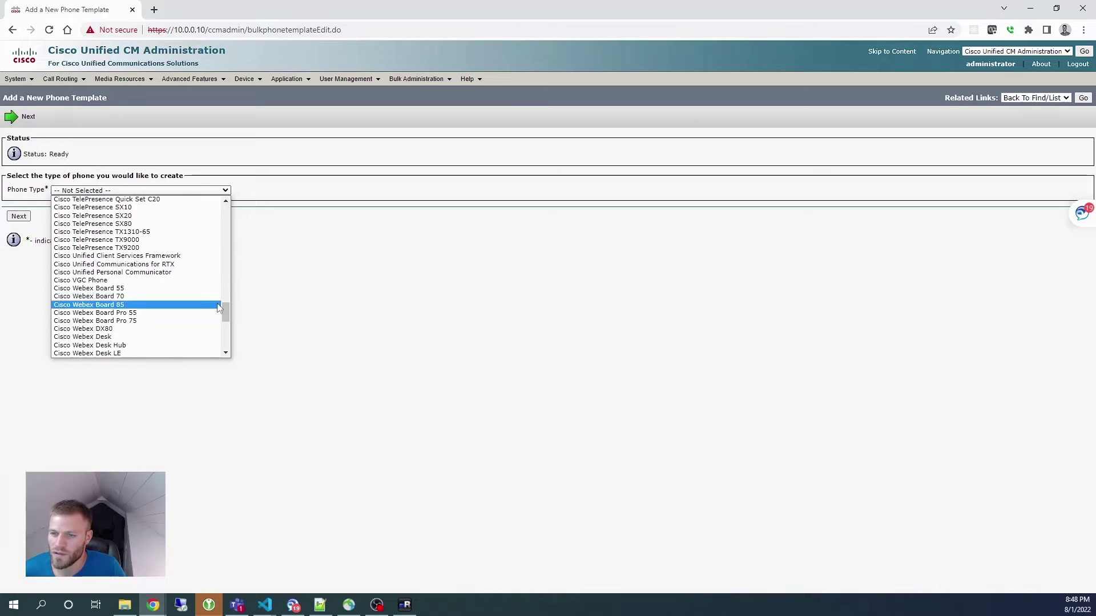
pyautogui.click(174, 258)
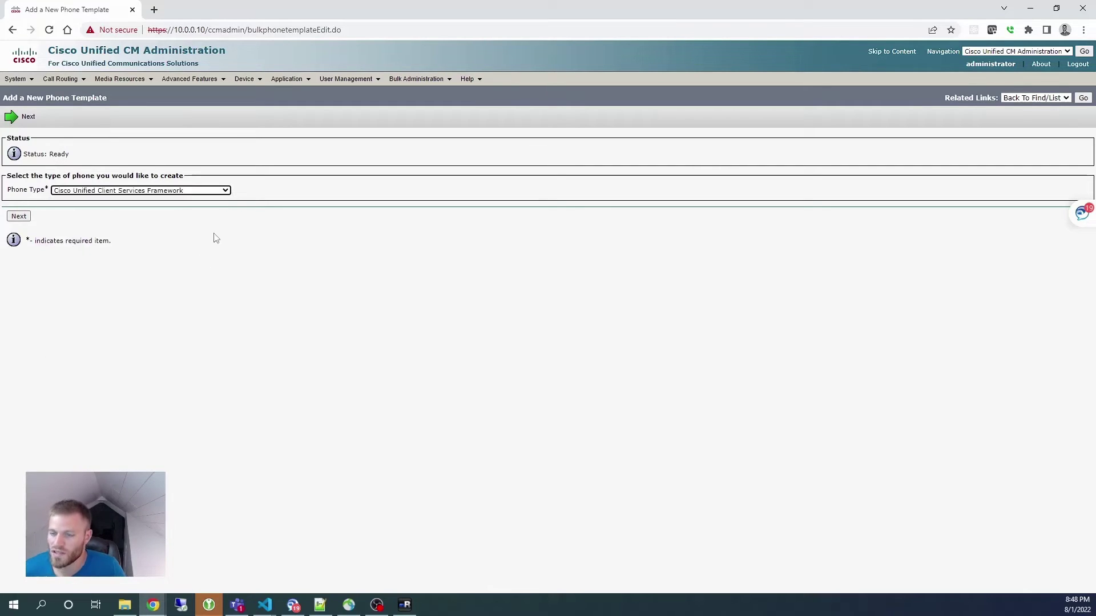
pyautogui.click(19, 217)
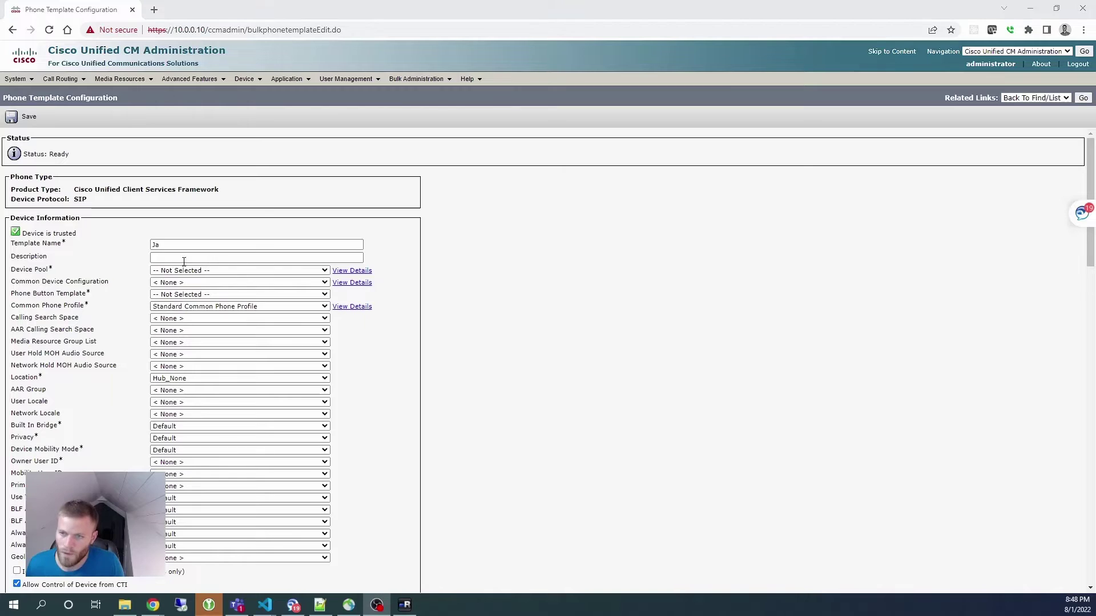
# - Name the template Jabber Bulk Template and enter Jabber as its description
pyautogui.click(197, 245)
pyautogui.write('Jabber ')
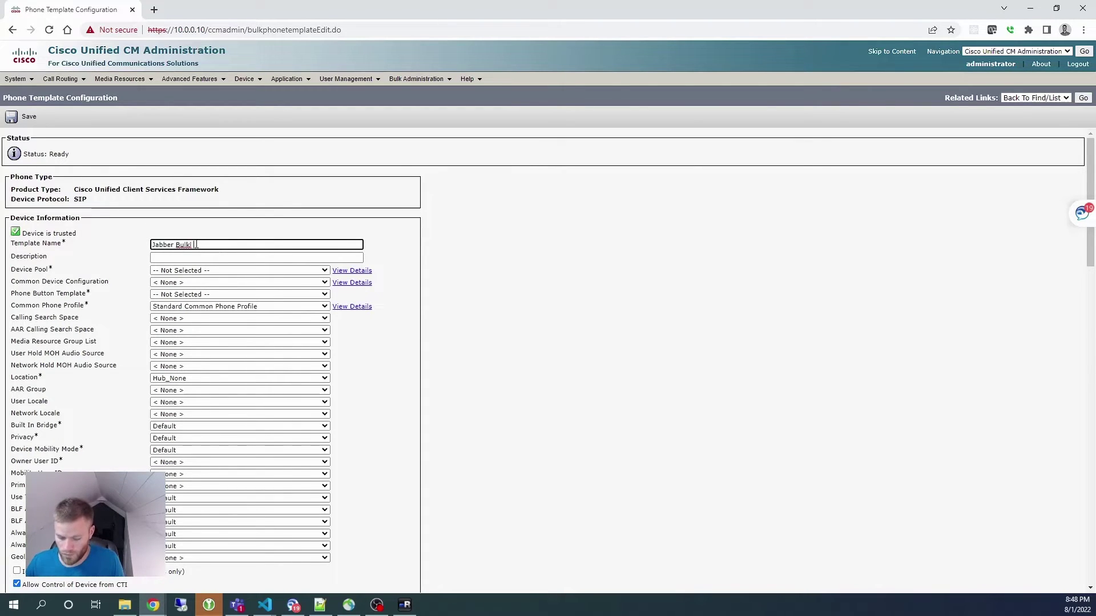
pyautogui.write('Bul')
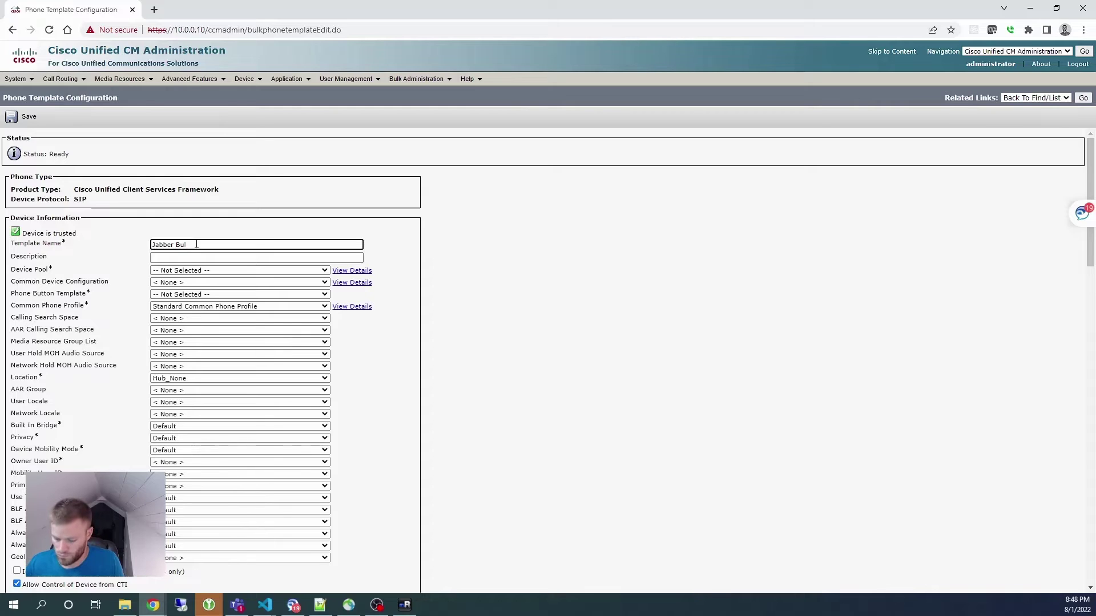
pyautogui.write('k Templa')
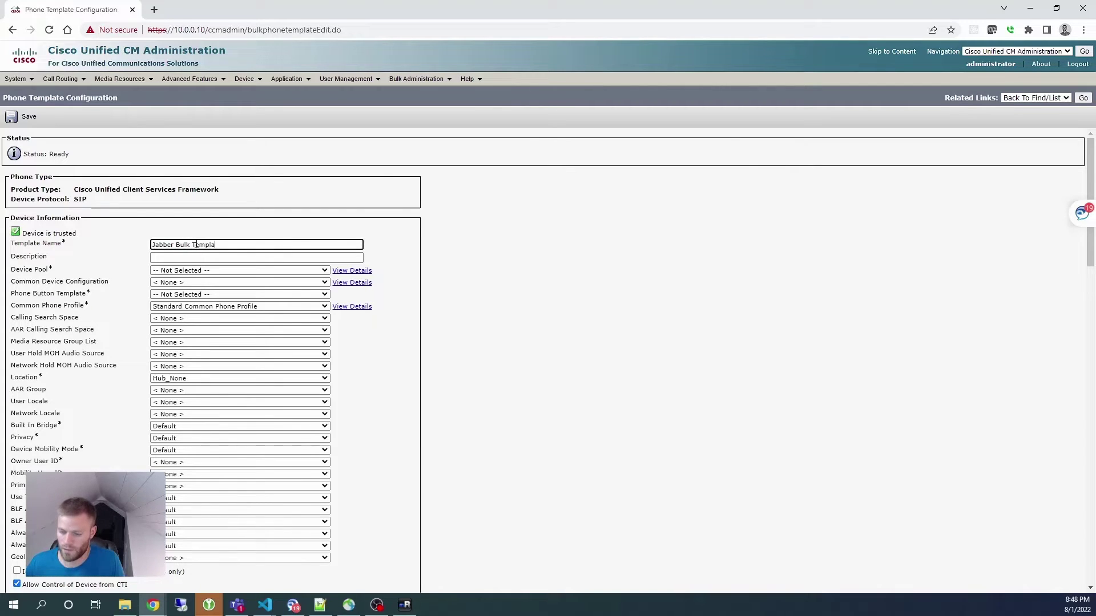
pyautogui.write('te')
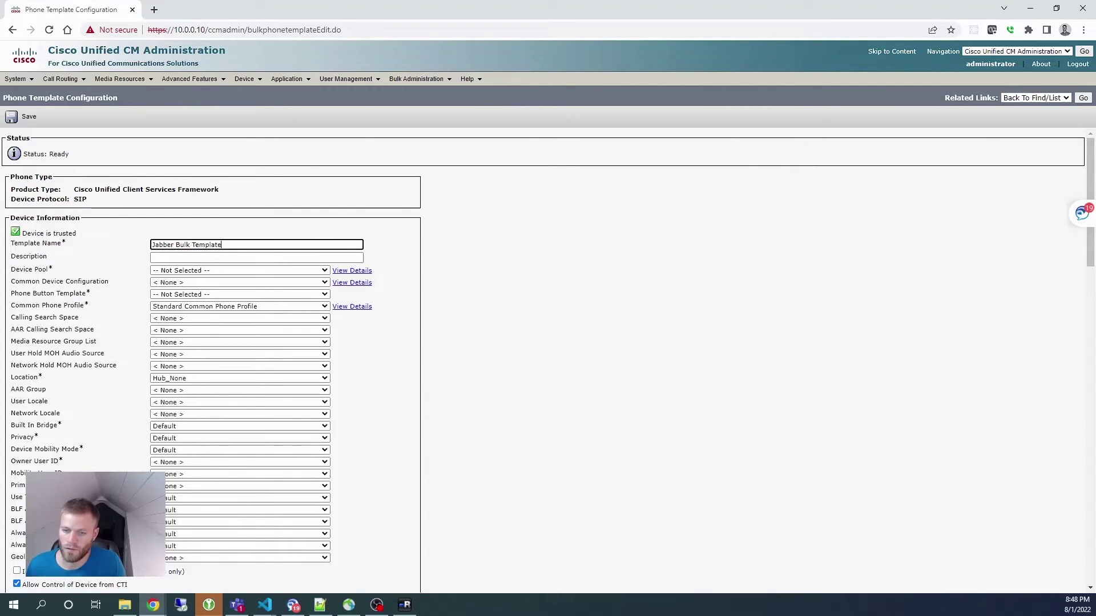
pyautogui.press('Tab')
pyautogui.write('Jabber')
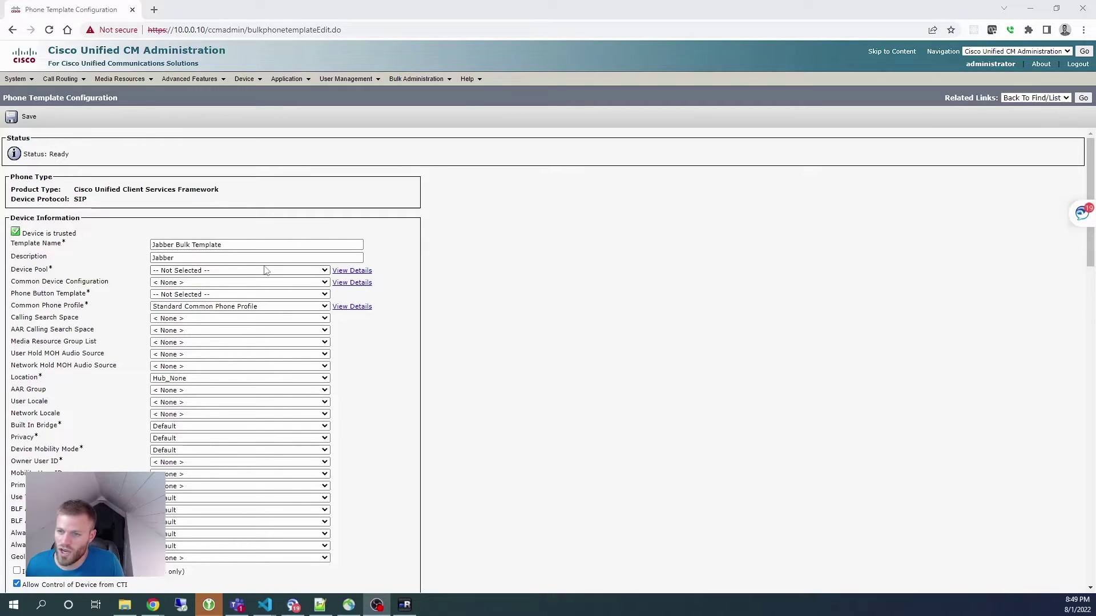
# - Set the template's device pool to Phones and its phone button template to Standard Client Services Framework
pyautogui.click(265, 271)
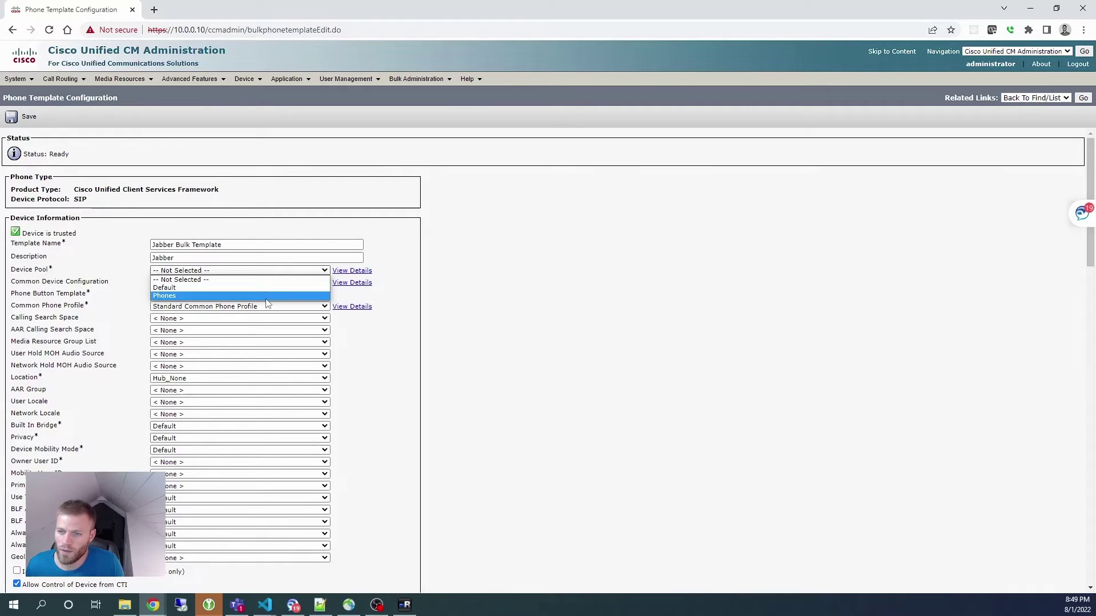
pyautogui.click(266, 298)
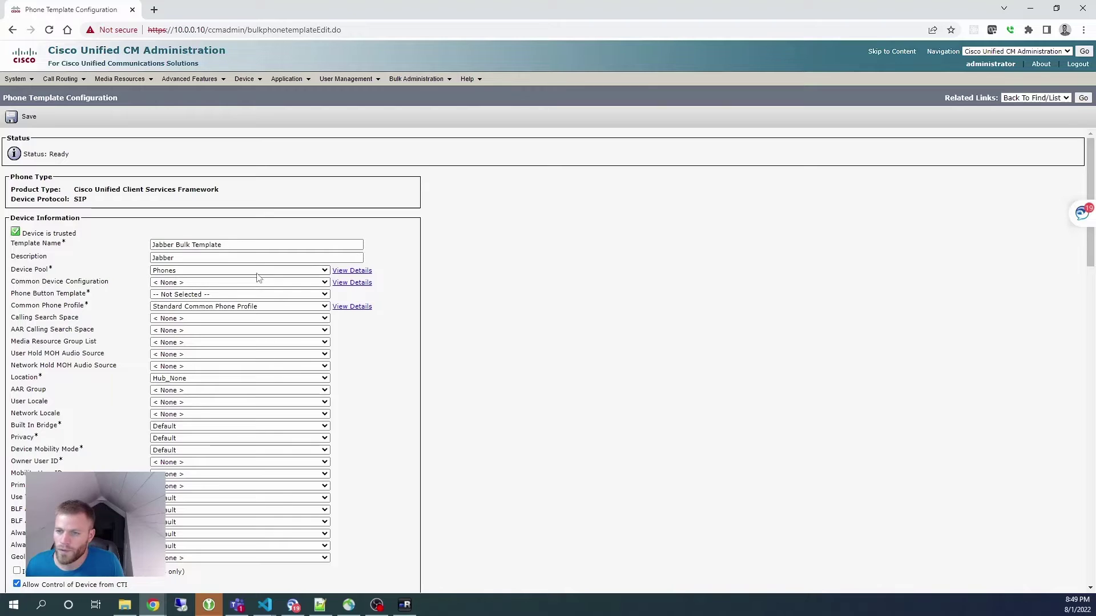
pyautogui.scroll(-1, 258, 277)
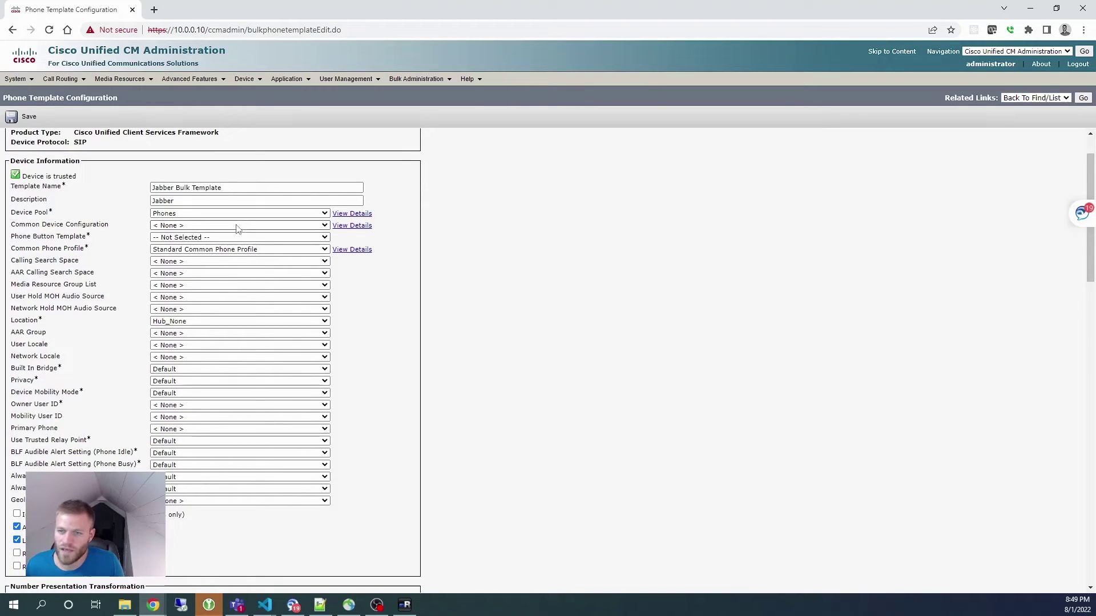
pyautogui.click(238, 228)
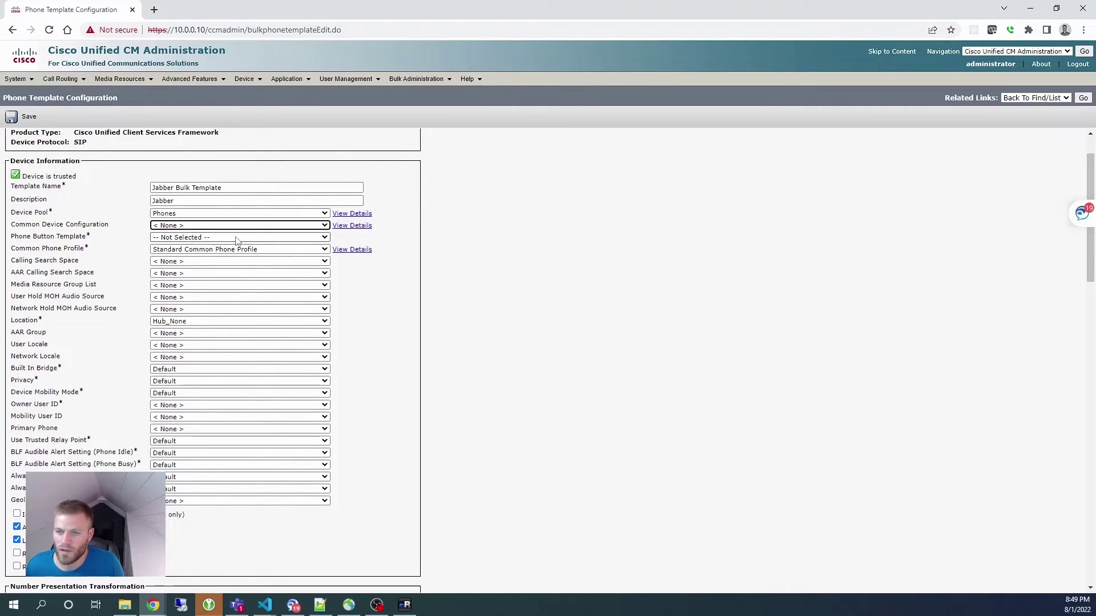
pyautogui.click(238, 240)
pyautogui.click(240, 255)
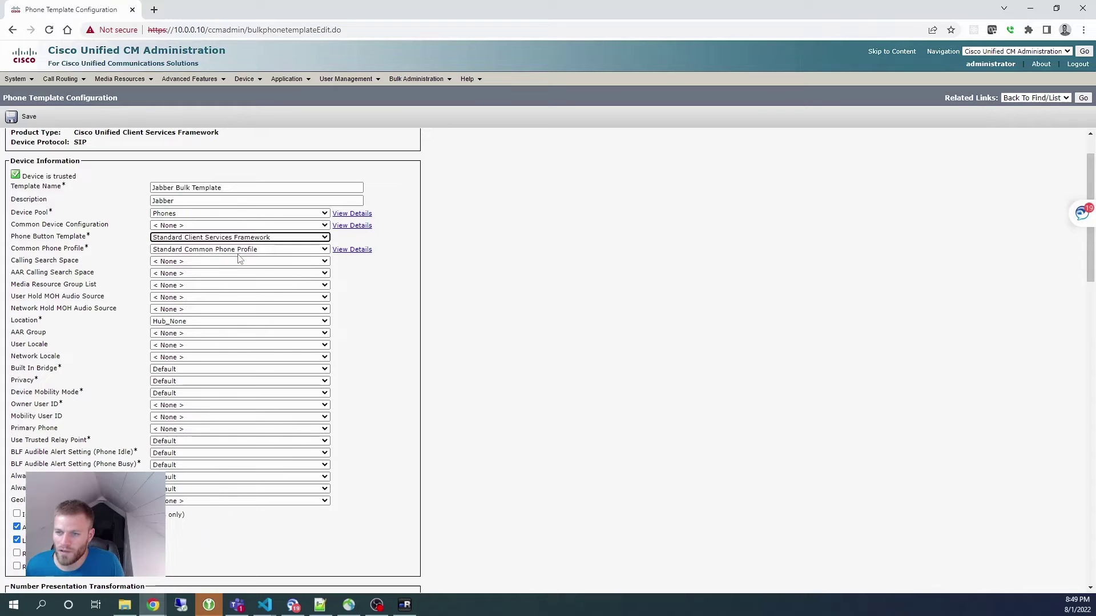
# - Set the calling search space to Internal Local Long Distance International and keep the built-in bridge at Default
pyautogui.click(270, 262)
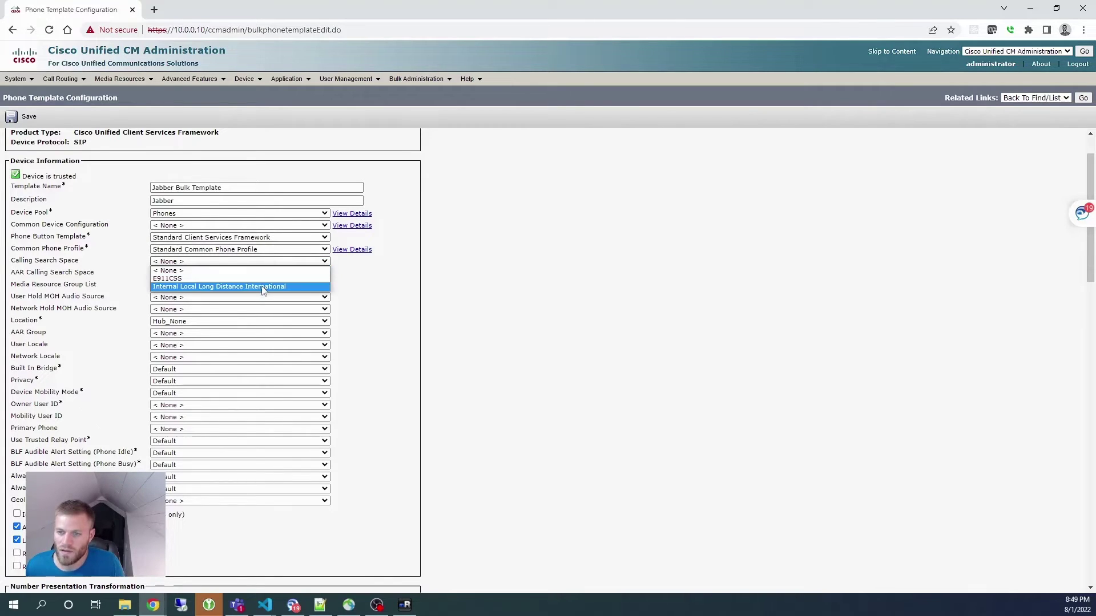
pyautogui.click(264, 287)
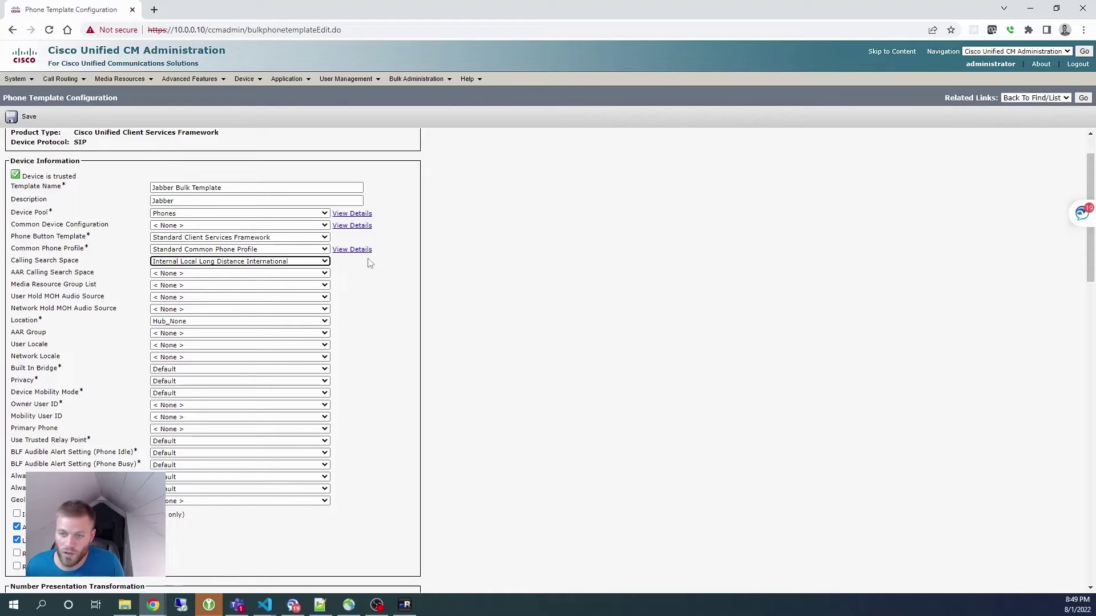
pyautogui.click(200, 369)
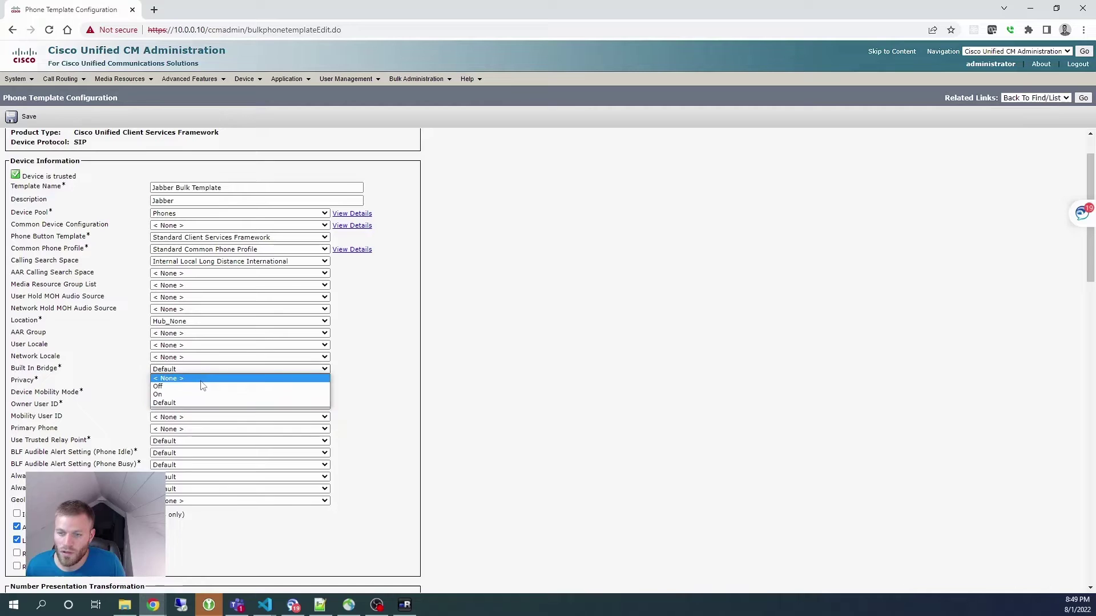
pyautogui.click(199, 402)
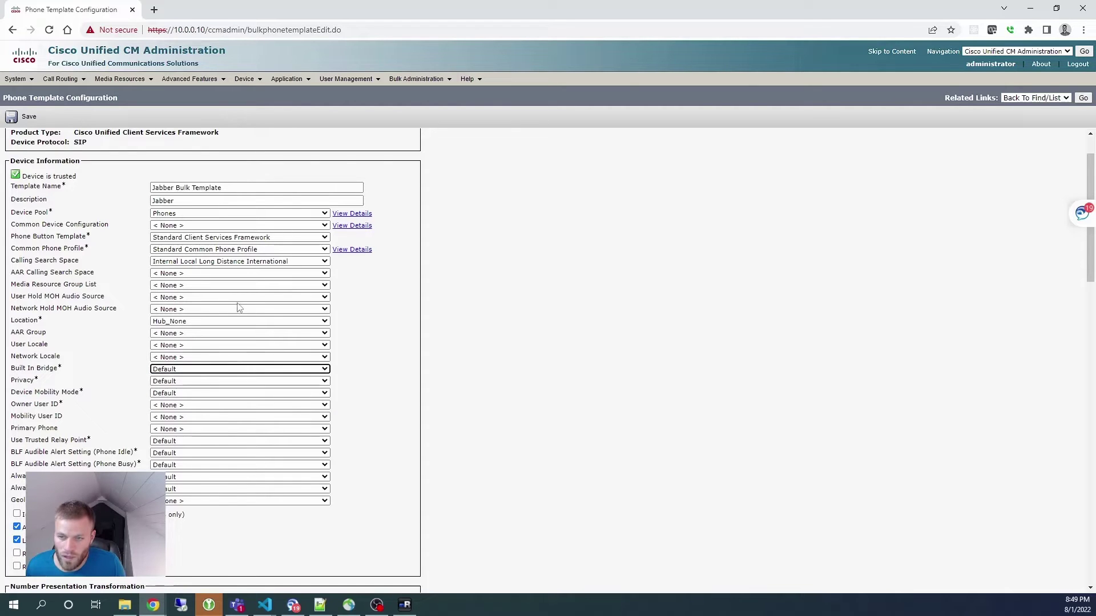
# - Find the device security profile setting and set it to Cisco Unified Client Services Framework - Standard SIP Non-Secure Profile
pyautogui.scroll(-5, 258, 351)
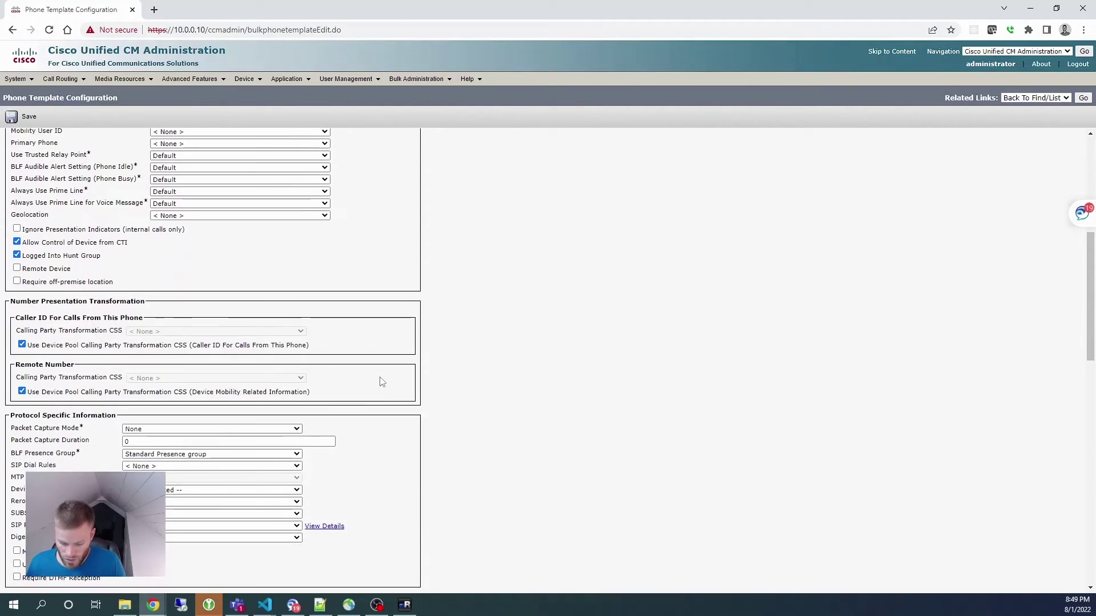
pyautogui.hotkey('ctrl', 'f')
pyautogui.write('secur')
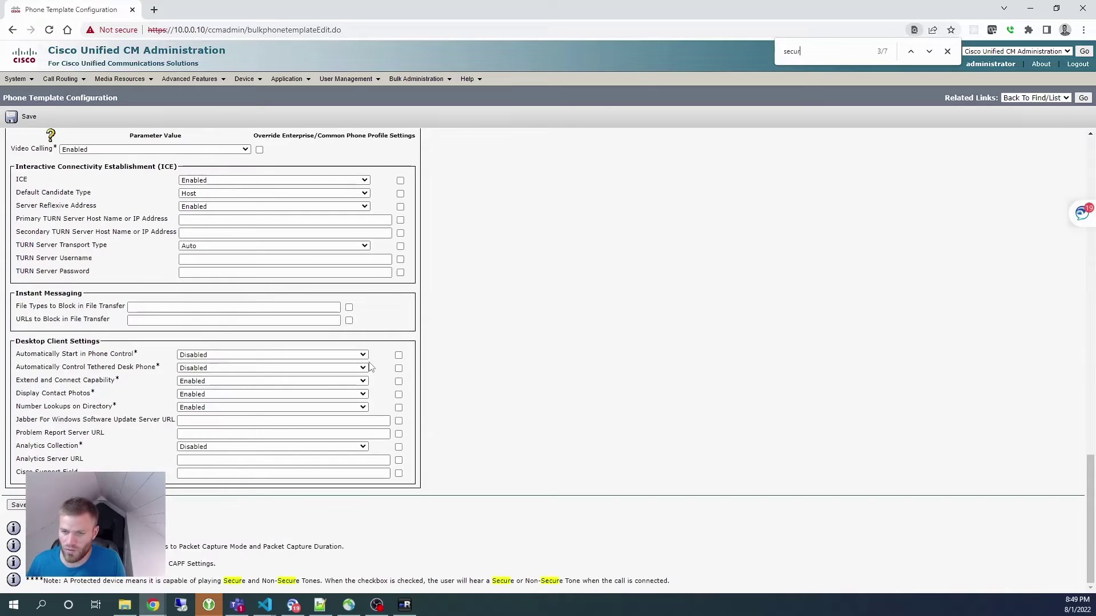
pyautogui.press('Return')
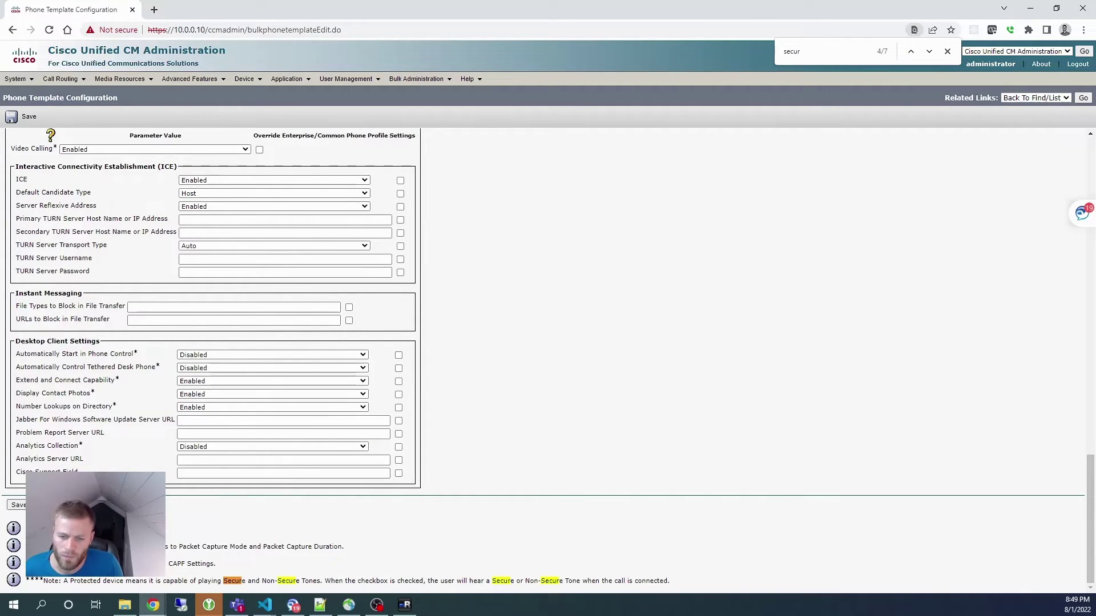
pyautogui.scroll(10, 130, 314)
pyautogui.click(143, 312)
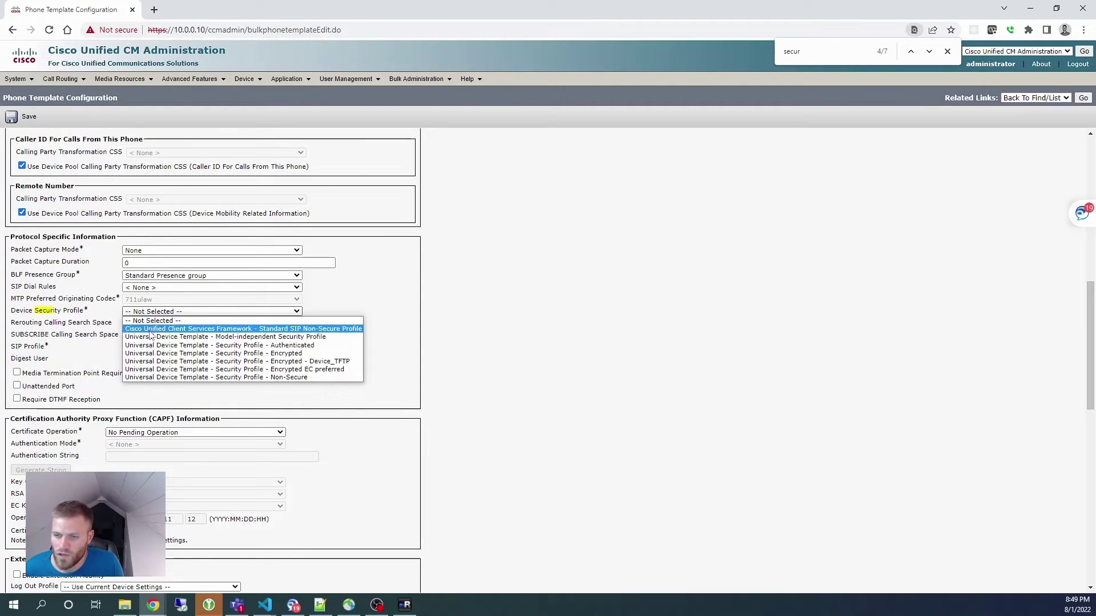
pyautogui.click(173, 330)
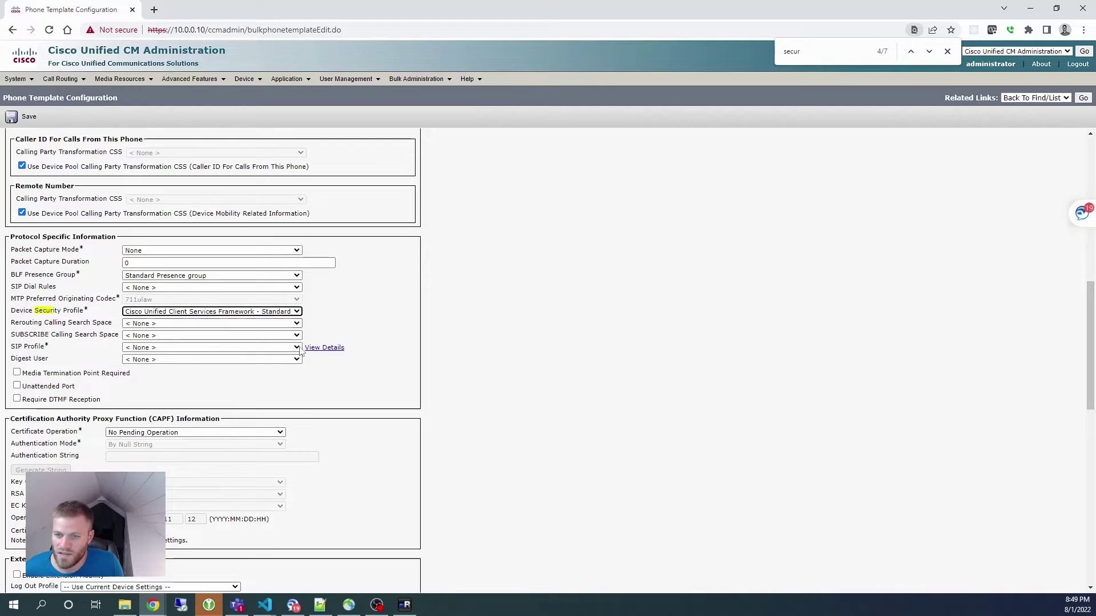
# - Set the SIP profile to Standard SIP Profile and save the phone template
pyautogui.click(194, 349)
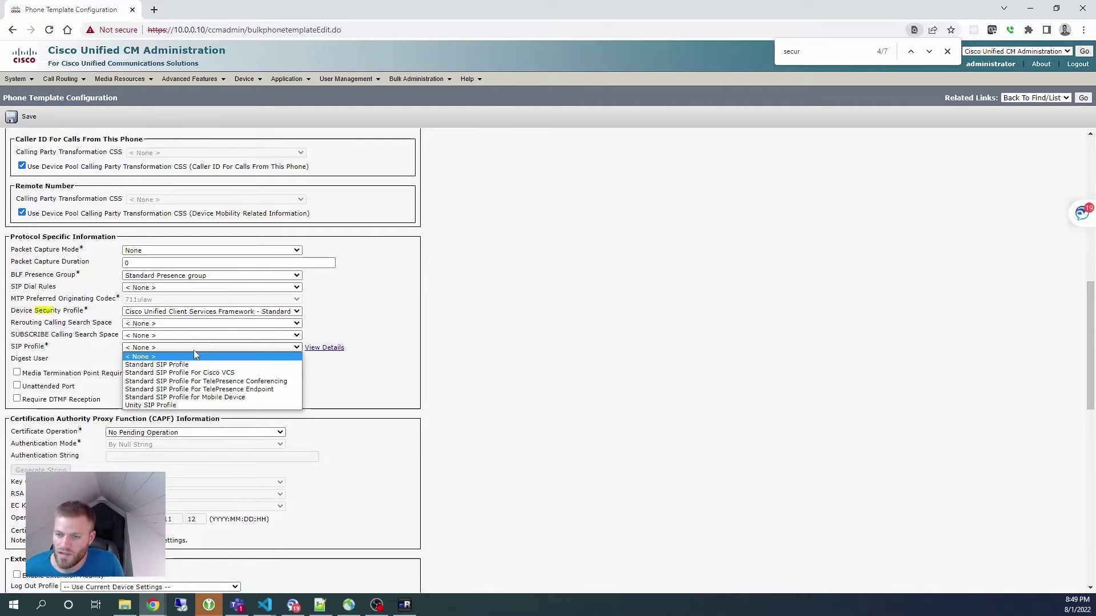
pyautogui.click(195, 365)
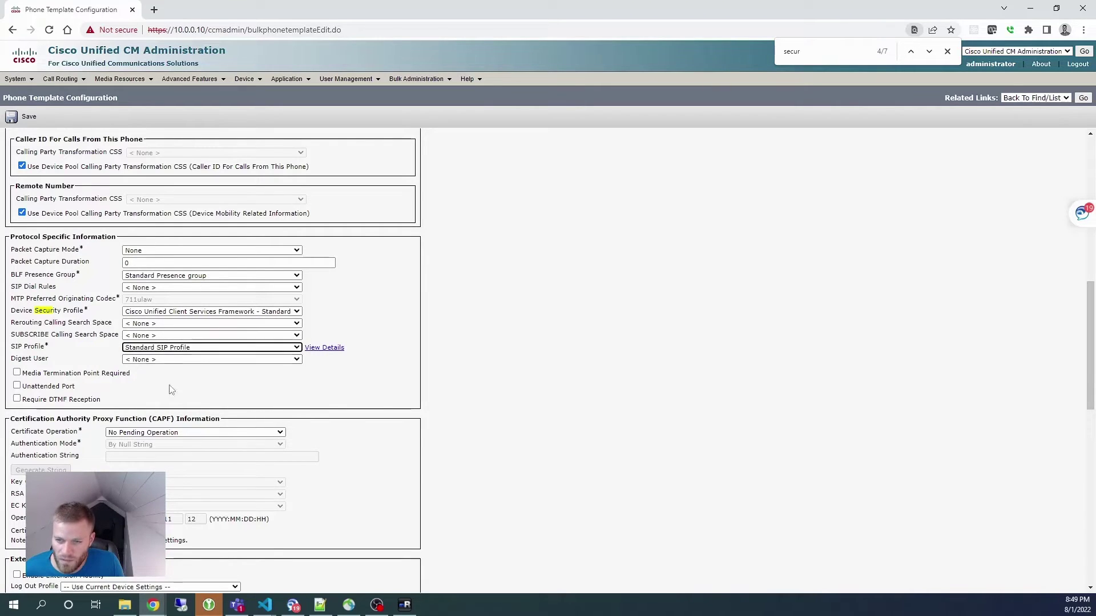
pyautogui.scroll(5, 16, 156)
pyautogui.scroll(5, 15, 155)
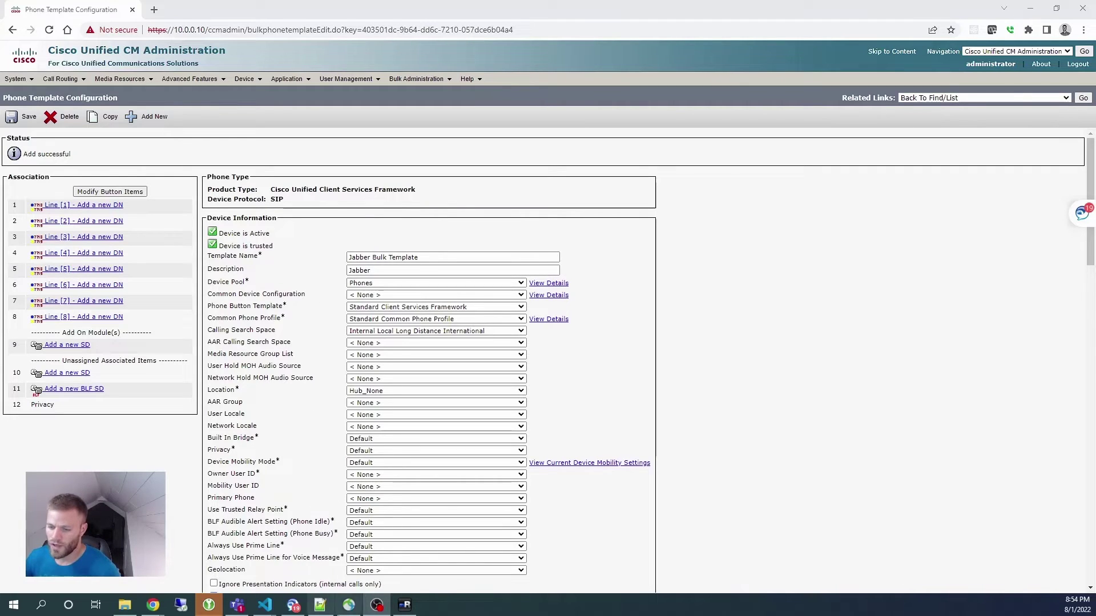
# - Switch to phoneUpload.txt in Notepad++ and resize its window to sit beside the phone template's association list
pyautogui.click(320, 609)
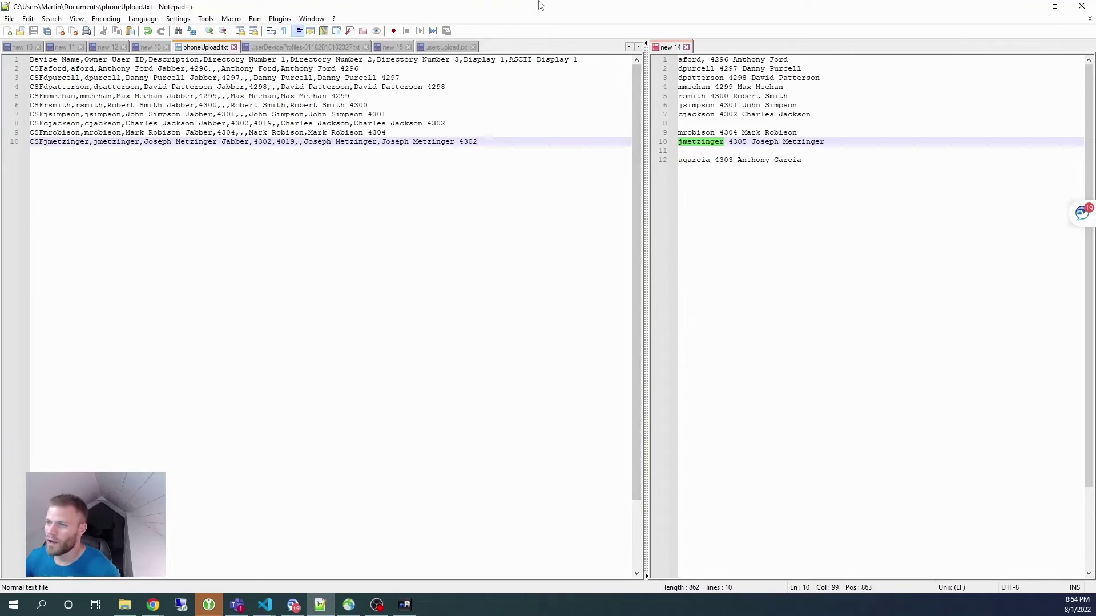
pyautogui.moveTo(542, 6); pyautogui.dragTo(673, 54)
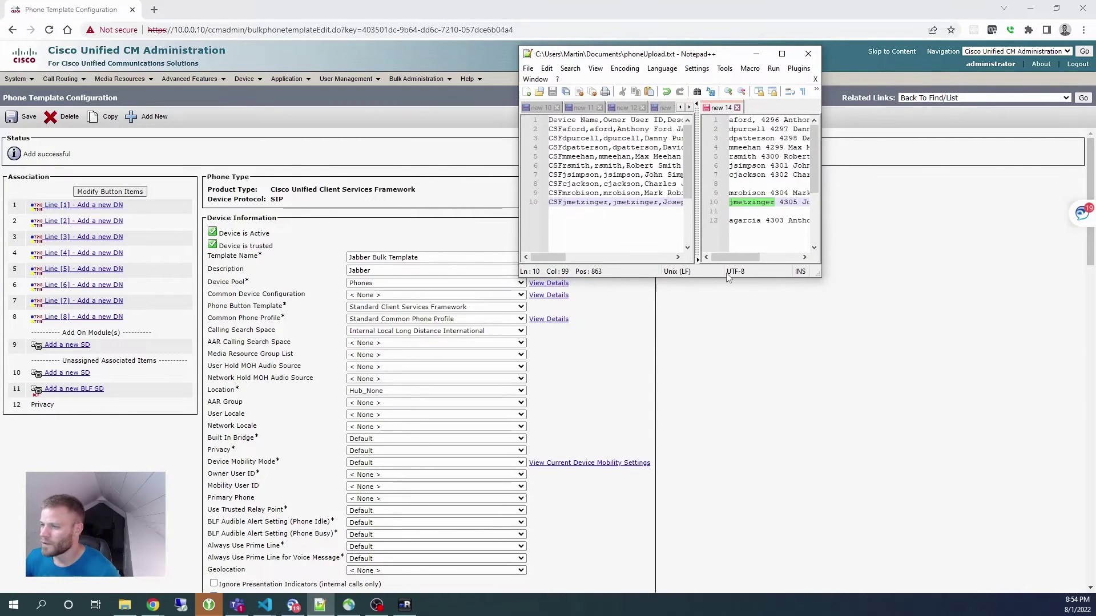
pyautogui.moveTo(722, 278); pyautogui.dragTo(724, 509)
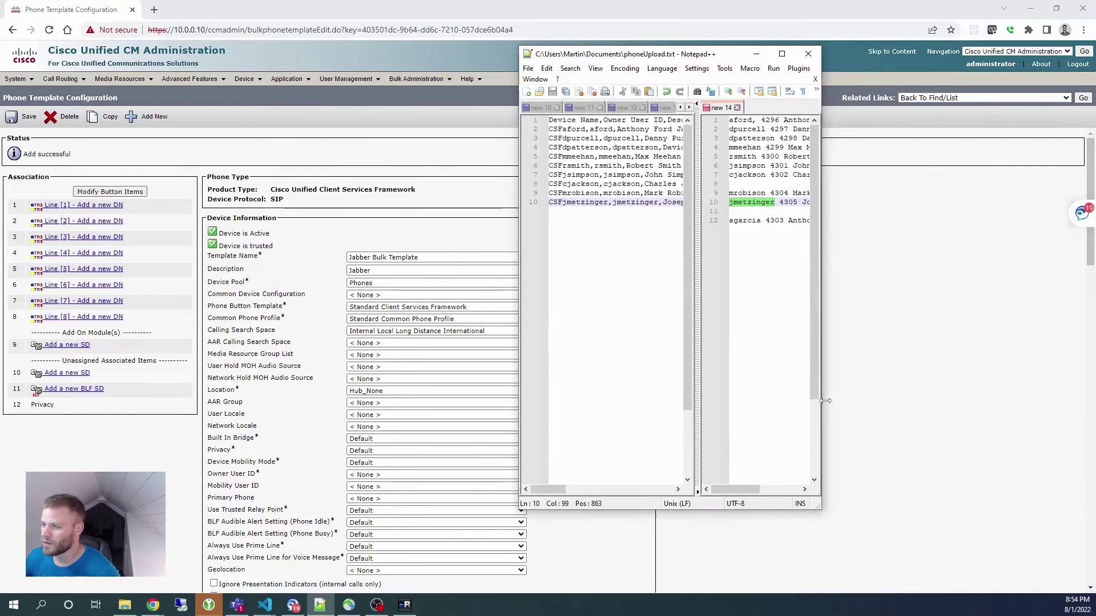
pyautogui.moveTo(822, 401); pyautogui.dragTo(1063, 402)
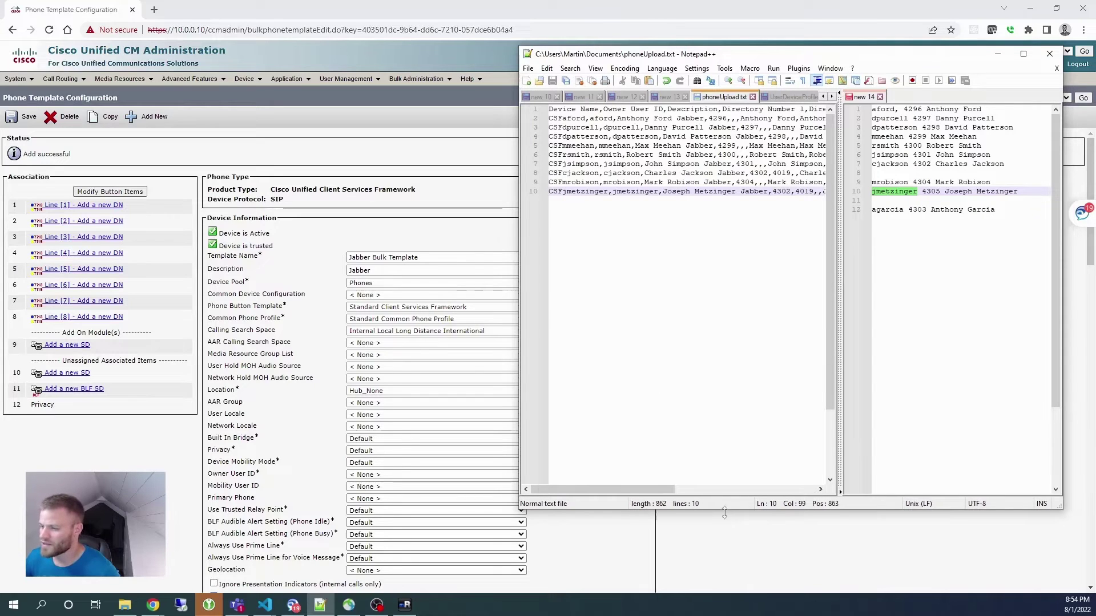
pyautogui.moveTo(725, 511); pyautogui.dragTo(726, 589)
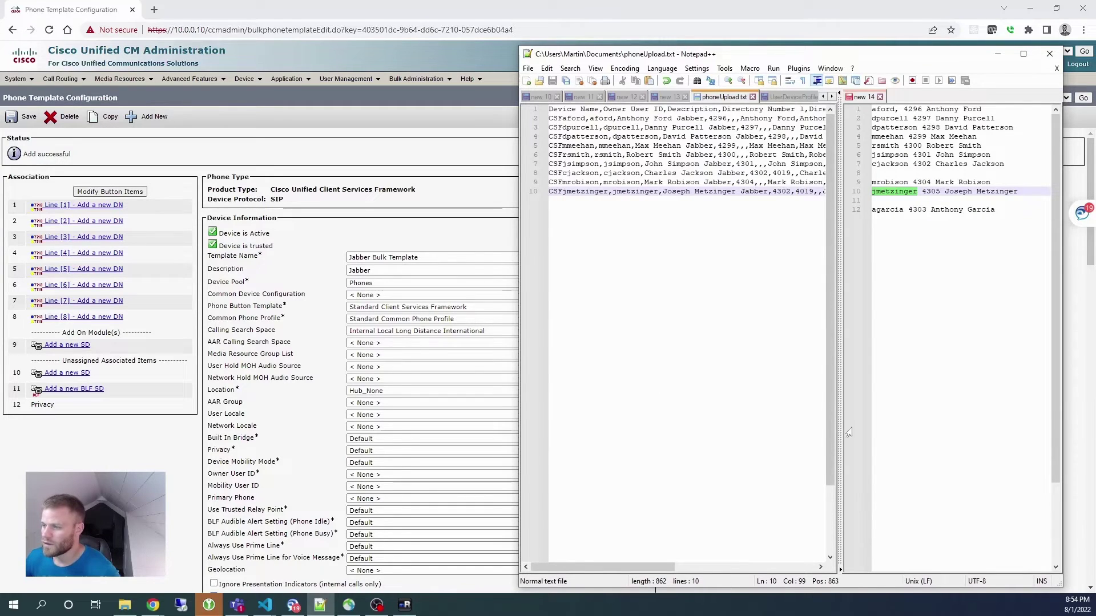
# - Widen the phoneUpload.txt pane and examine the Device Name and Owner User ID columns against the phone template's fields
pyautogui.moveTo(839, 430); pyautogui.dragTo(902, 430)
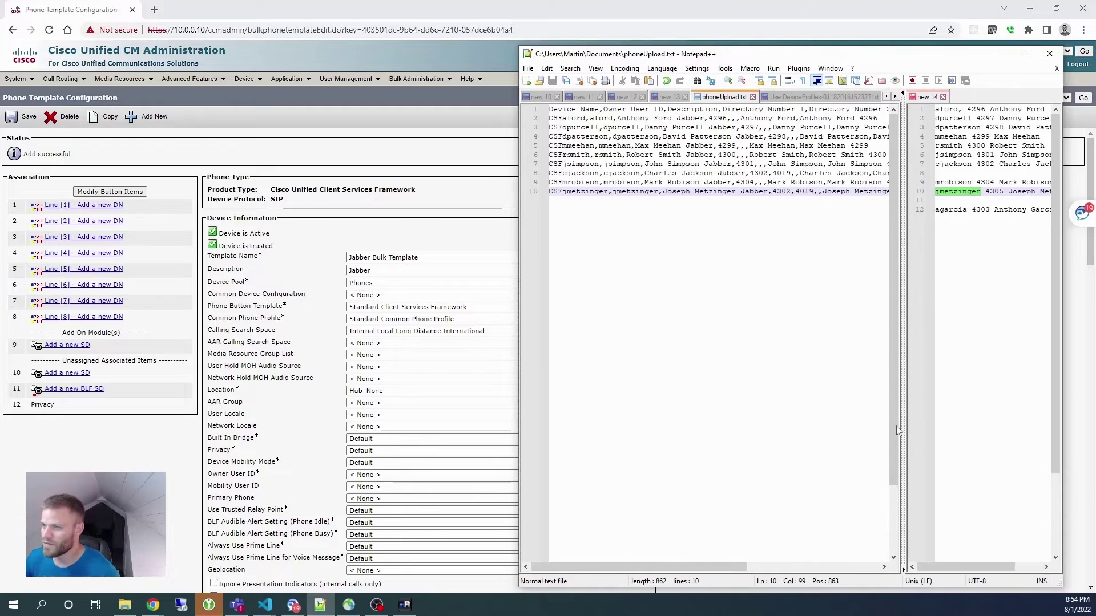
pyautogui.moveTo(600, 110); pyautogui.dragTo(547, 112)
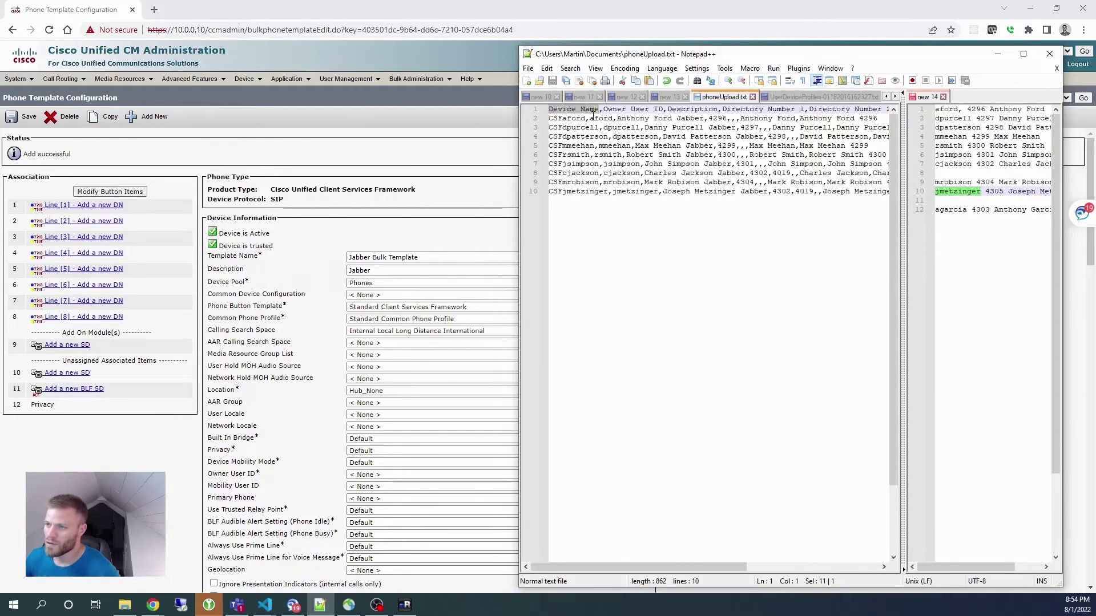
pyautogui.click(586, 118)
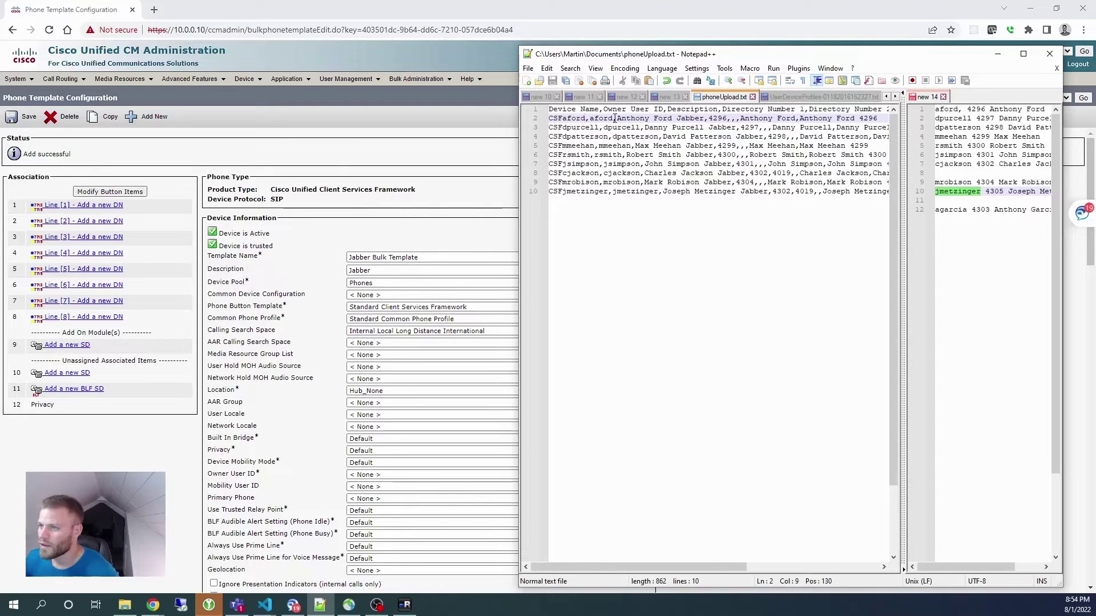
pyautogui.moveTo(604, 109); pyautogui.dragTo(664, 111)
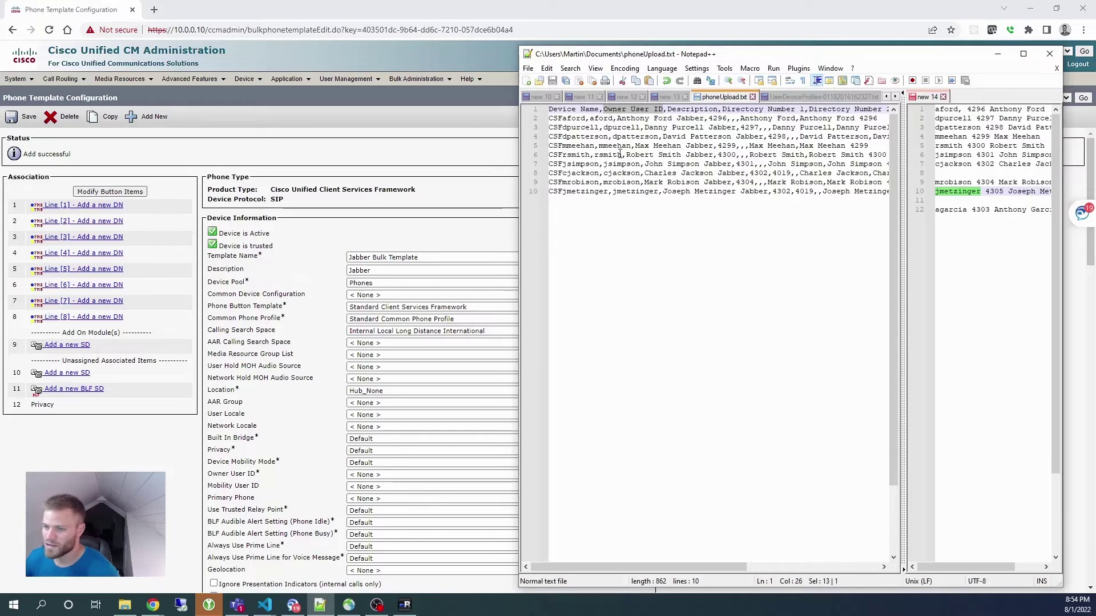
pyautogui.scroll(-1, 339, 384)
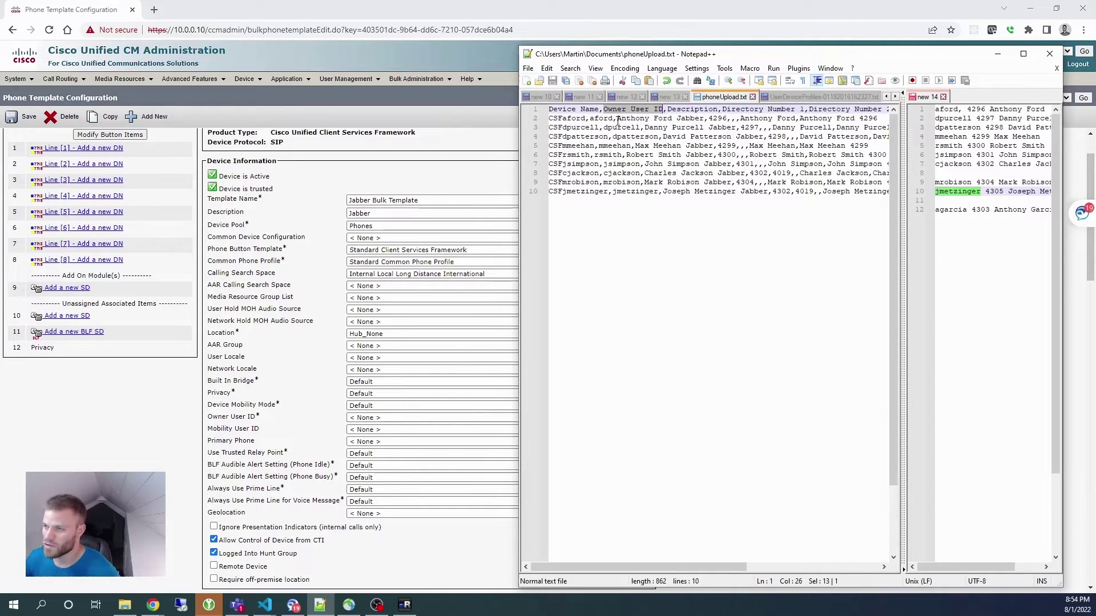
# - Examine the Description and Directory Number columns in phoneUpload.txt, comparing the first record's user ID and description with the header
pyautogui.moveTo(617, 119); pyautogui.dragTo(673, 119)
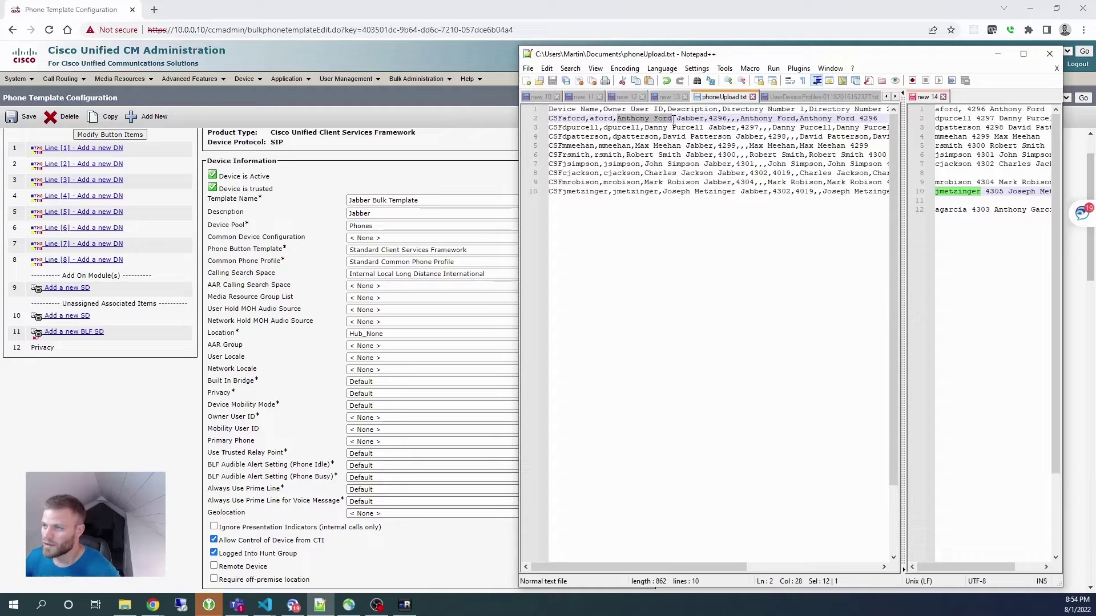
pyautogui.moveTo(590, 119); pyautogui.dragTo(613, 119)
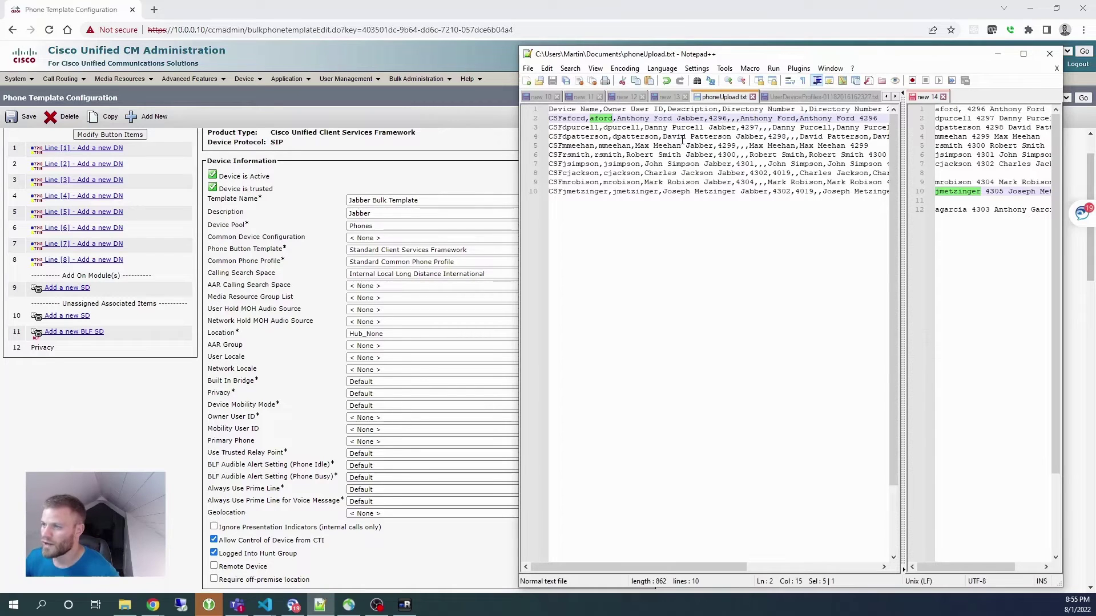
pyautogui.moveTo(705, 119); pyautogui.dragTo(618, 118)
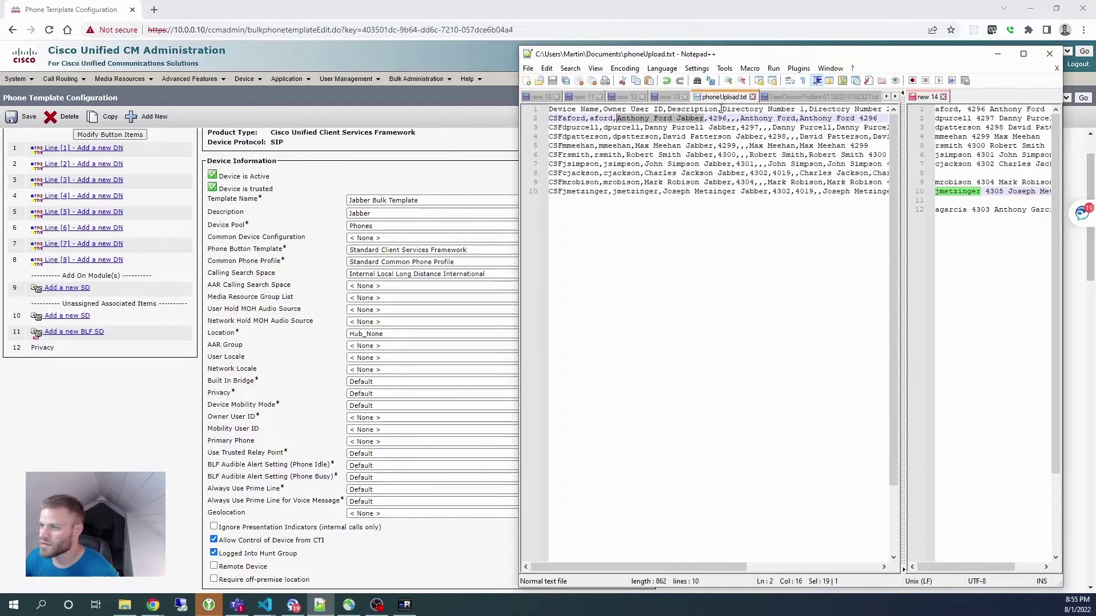
pyautogui.moveTo(722, 109); pyautogui.dragTo(804, 112)
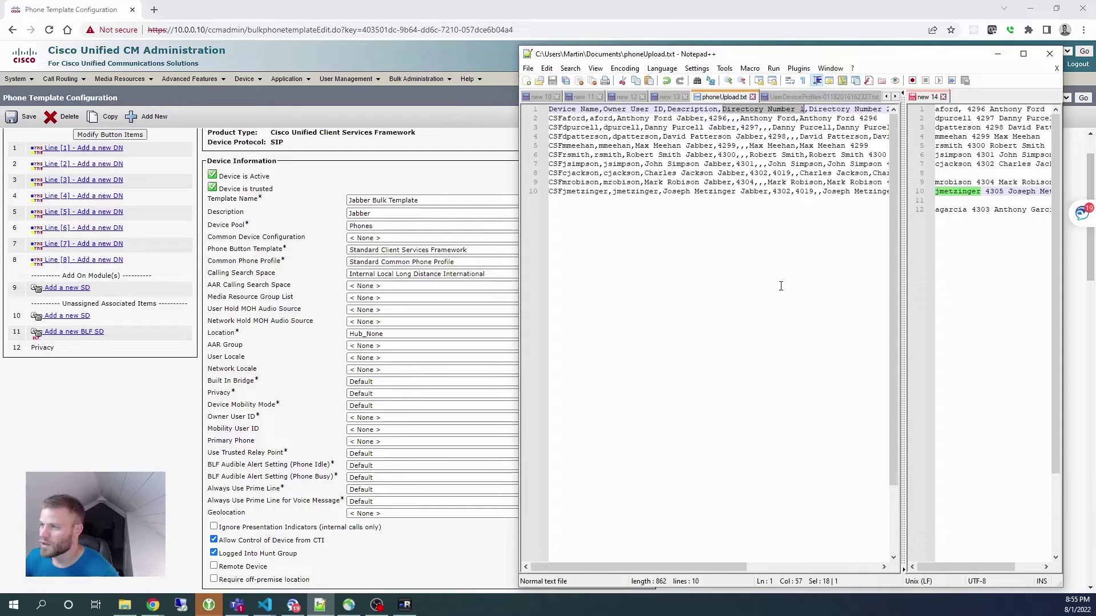
pyautogui.moveTo(701, 562); pyautogui.dragTo(806, 573)
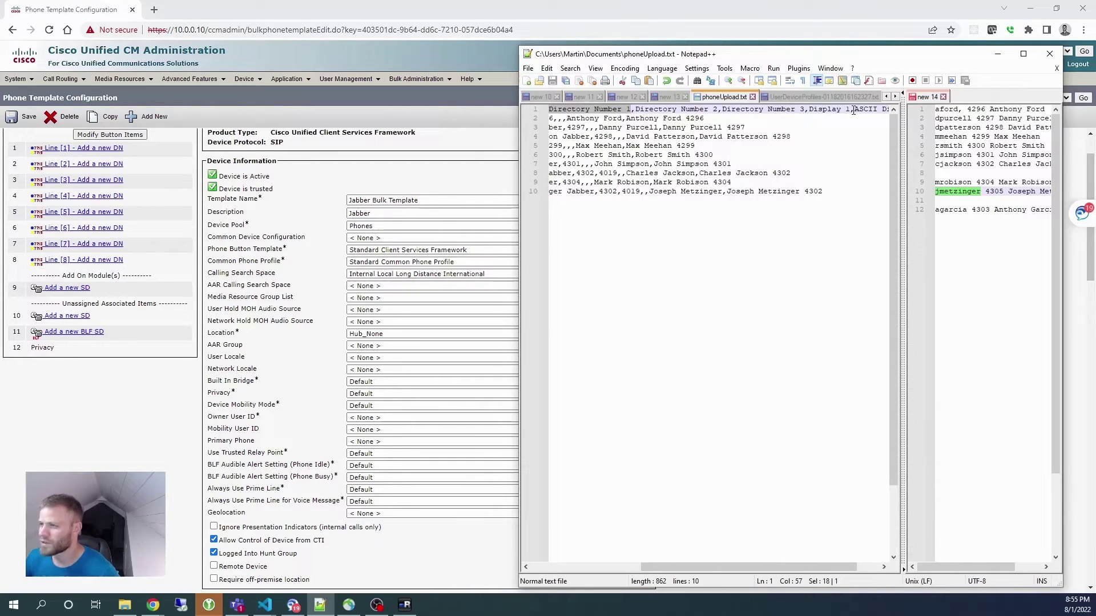
# - Open the Line 1 template configuration of Jabber Bulk Template and examine its Display (Caller ID) and ASCII Display fields
pyautogui.click(102, 164)
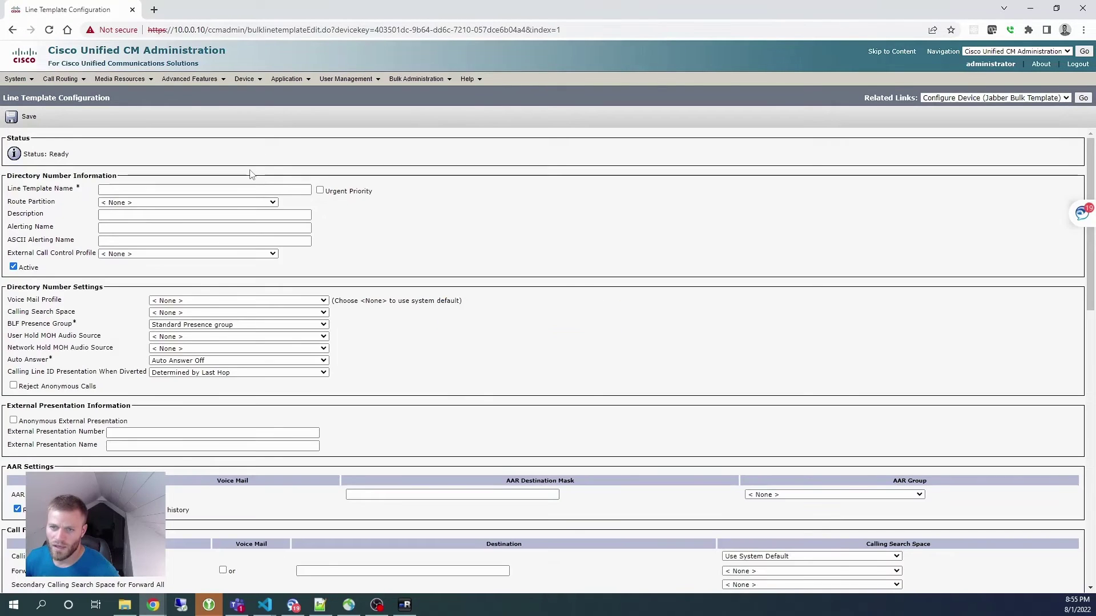
pyautogui.scroll(-15, 365, 439)
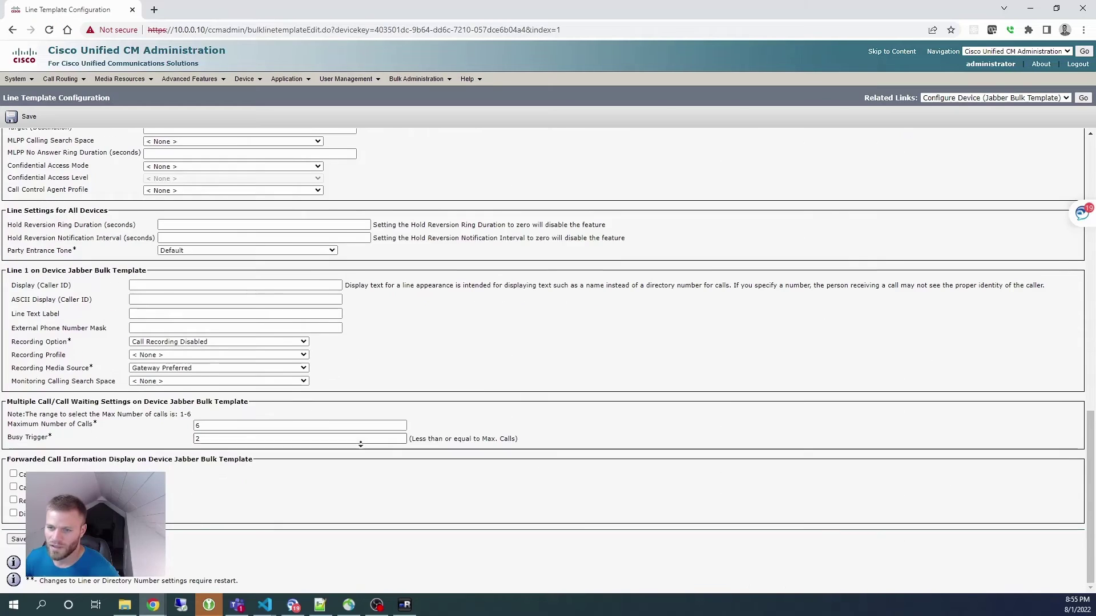
pyautogui.click(213, 285)
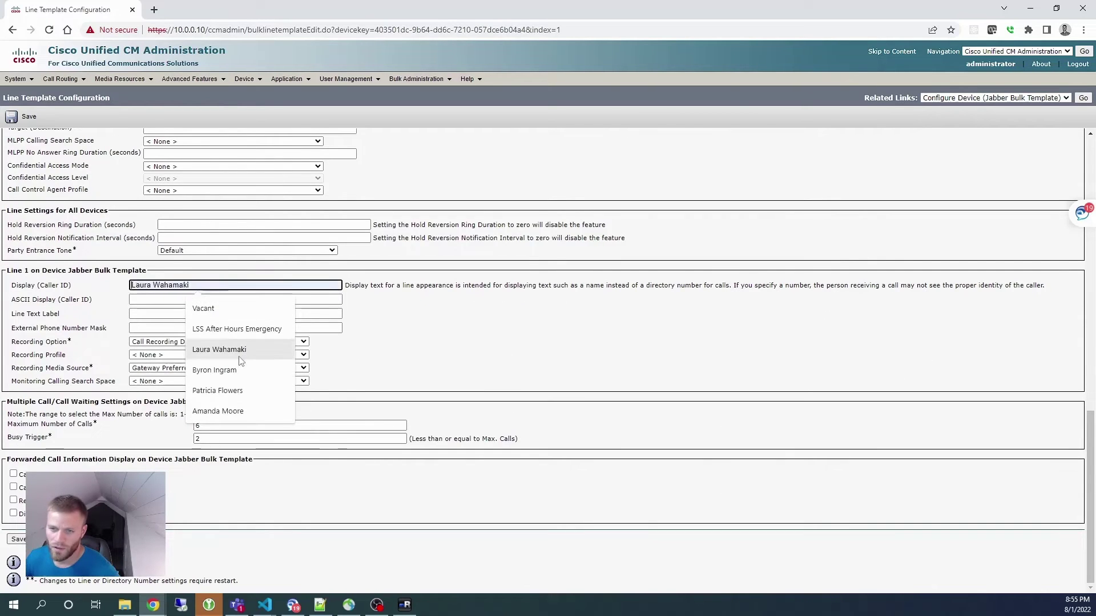
pyautogui.click(582, 394)
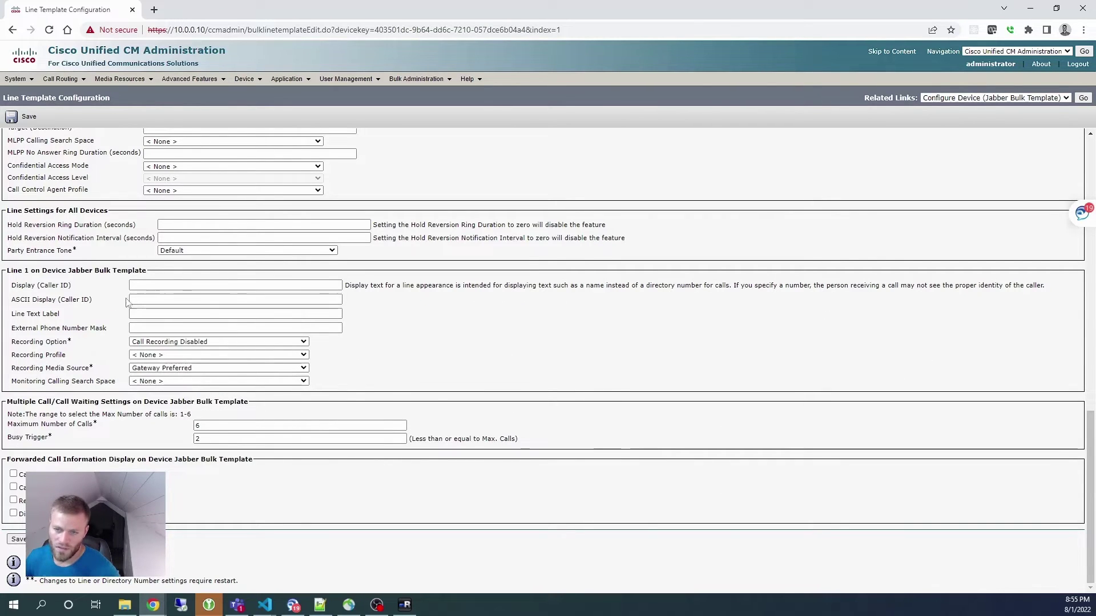
# - Switch to phoneUpload.txt in Notepad++, widen its window, and examine the display columns and the last two records
pyautogui.click(320, 605)
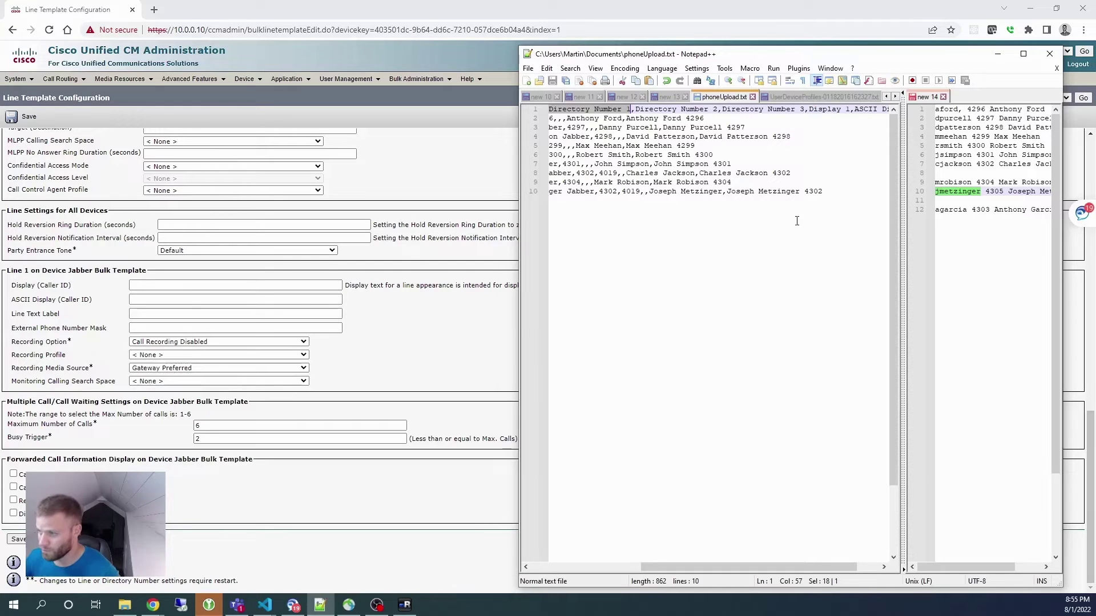
pyautogui.moveTo(763, 566); pyautogui.dragTo(785, 567)
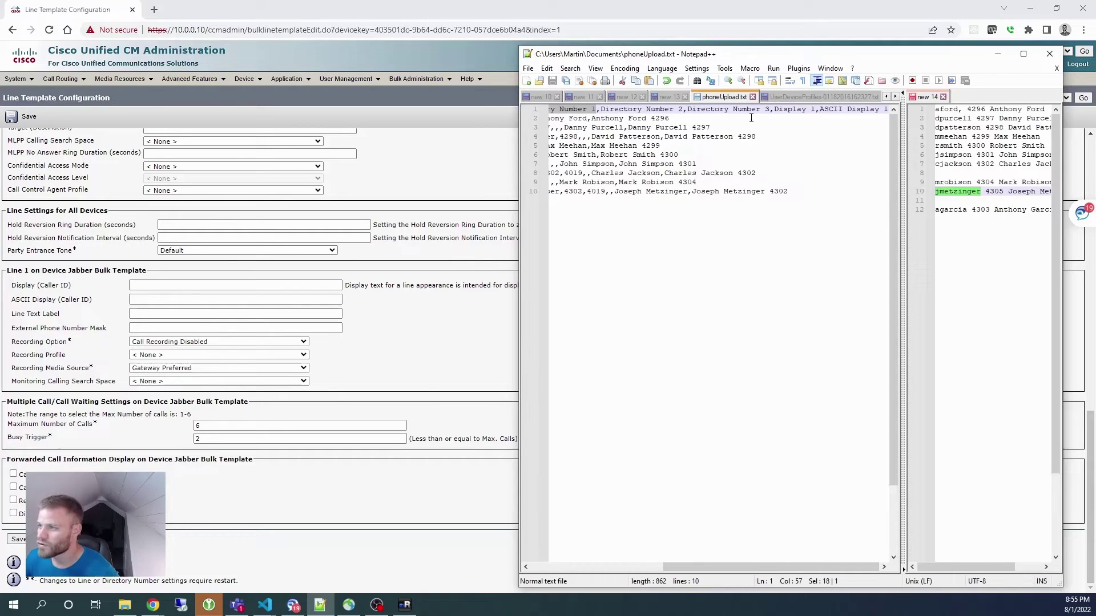
pyautogui.moveTo(520, 257); pyautogui.dragTo(263, 249)
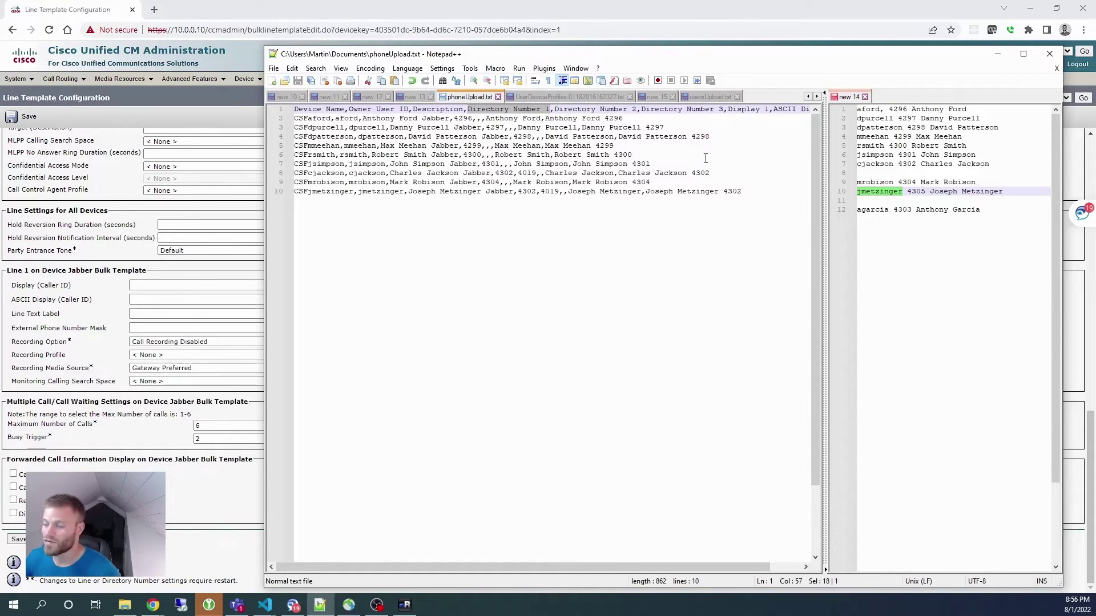
pyautogui.click(743, 189)
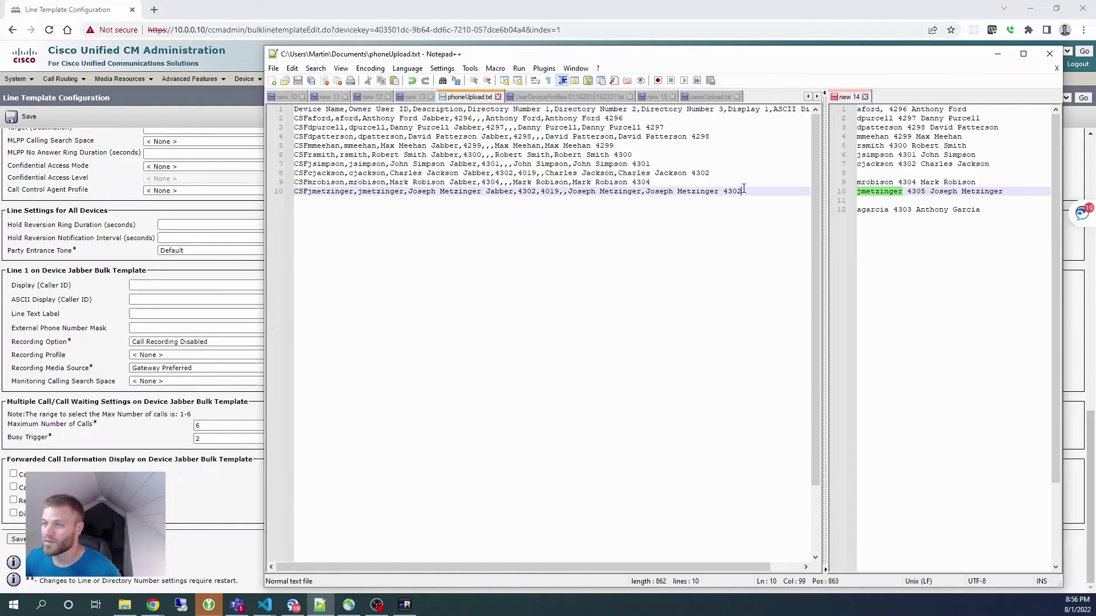
pyautogui.hotkey('shift', 'Up')
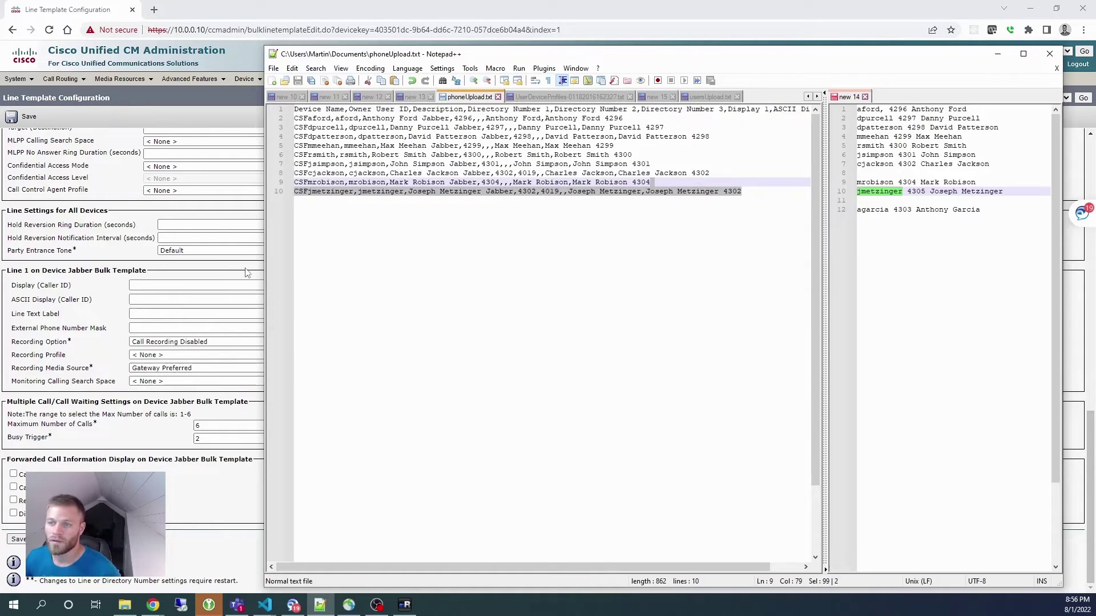
pyautogui.hotkey('shift', 'Up')
pyautogui.click(708, 253)
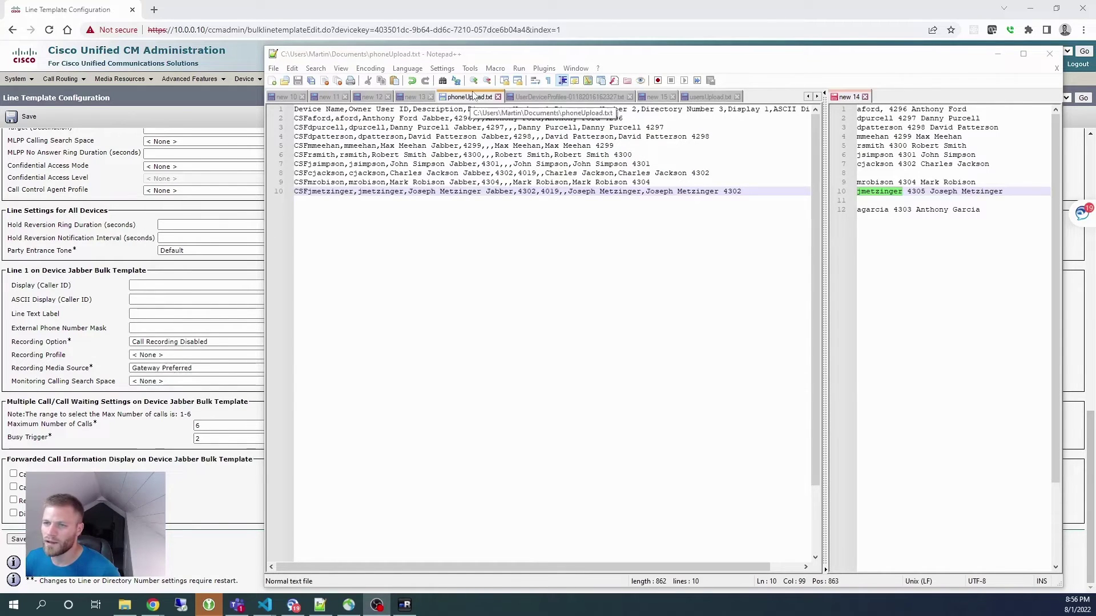
# - Return to Cisco Unified CM Administration, add a new bulk file upload and choose phoneUpload.txt from Documents as the file
pyautogui.click(179, 114)
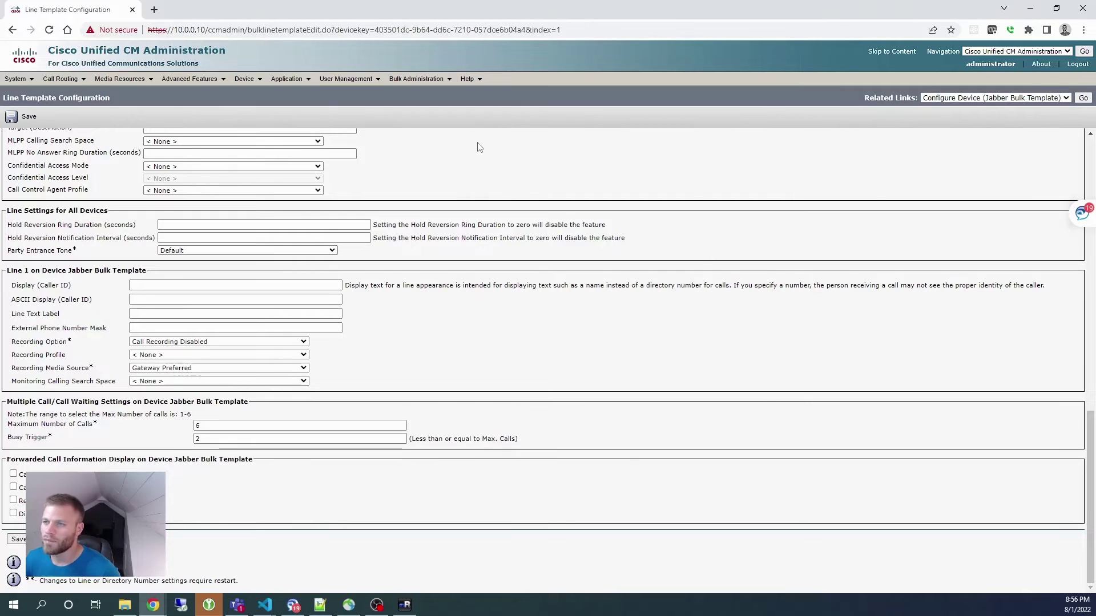
pyautogui.moveTo(425, 81)
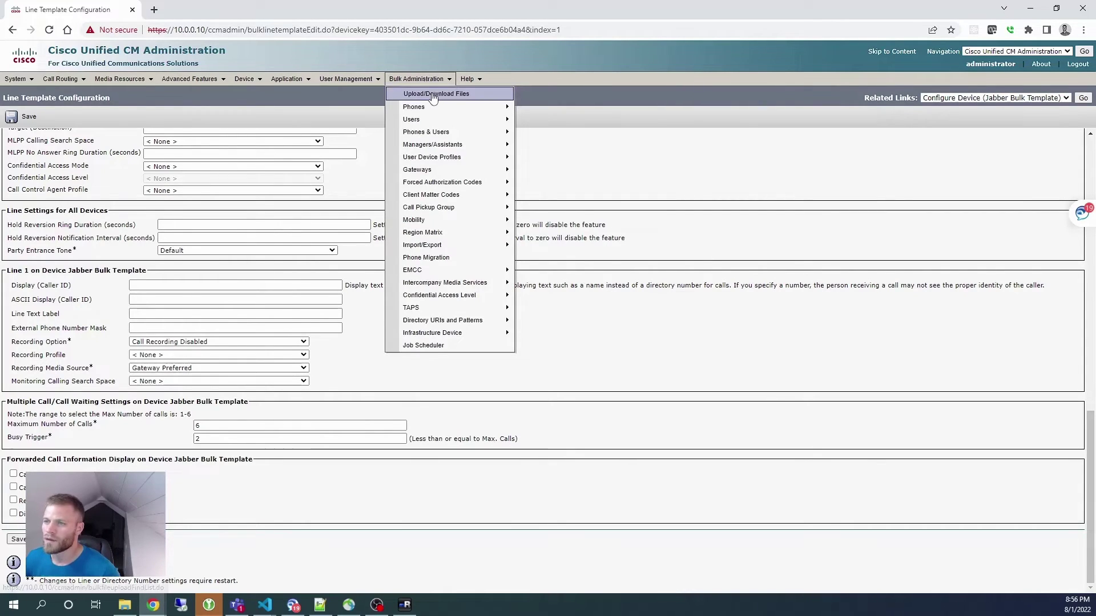
pyautogui.click(437, 94)
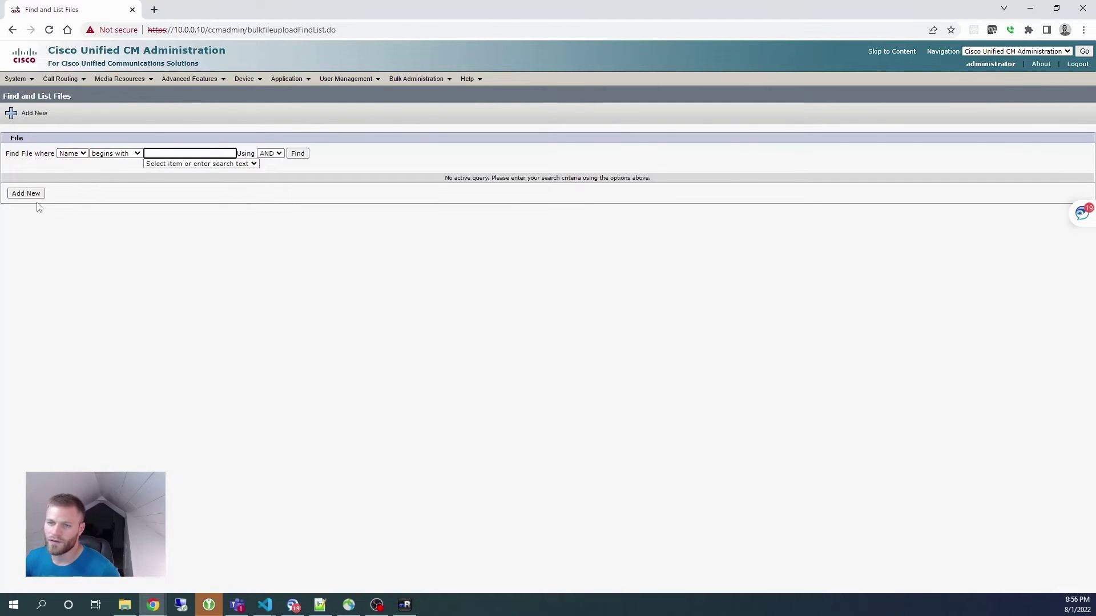
pyautogui.click(29, 195)
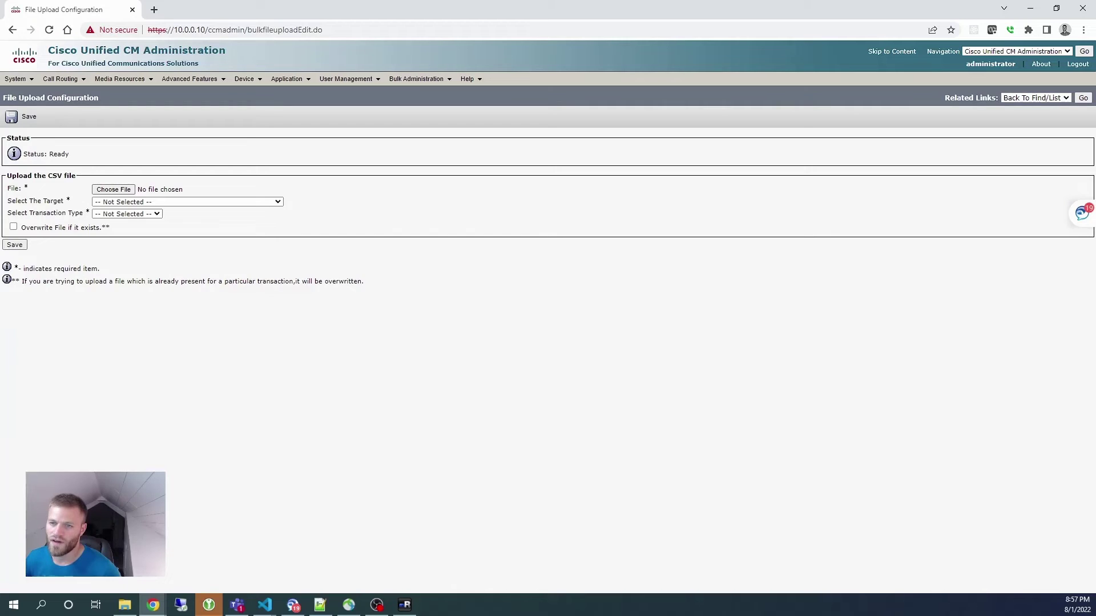
pyautogui.click(113, 189)
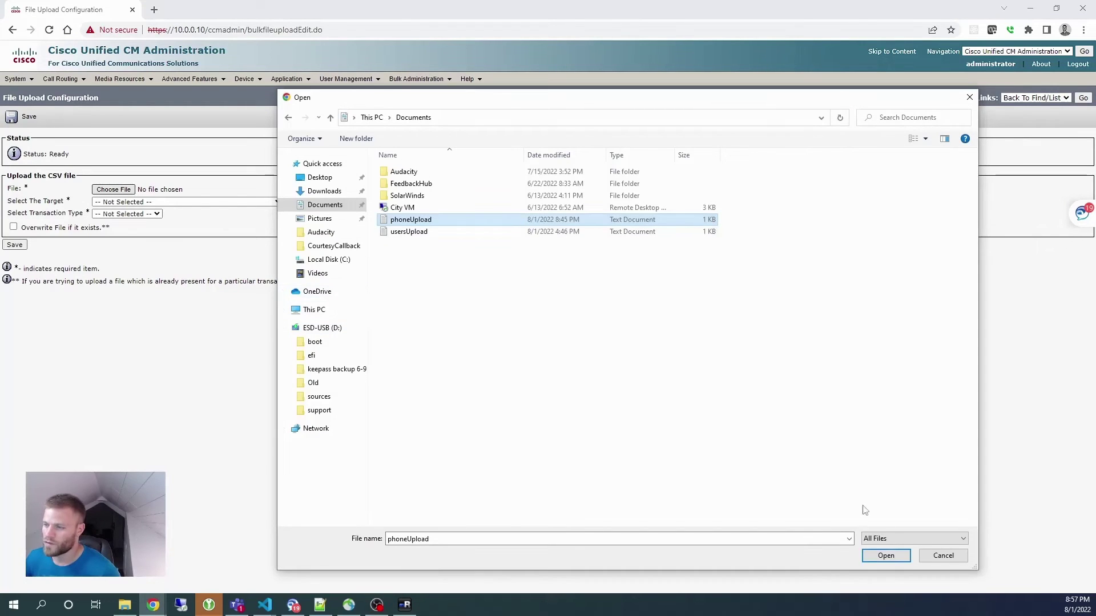
pyautogui.click(886, 557)
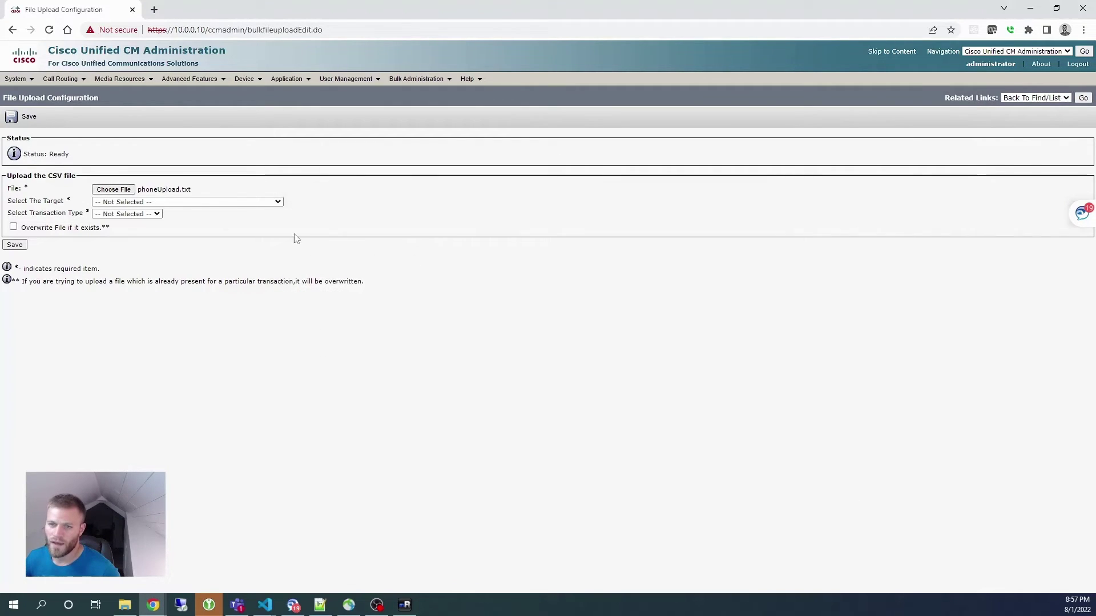
# - Set the upload target to Phones and the transaction type to Insert Phones - Specific Details, and save the file upload
pyautogui.click(254, 203)
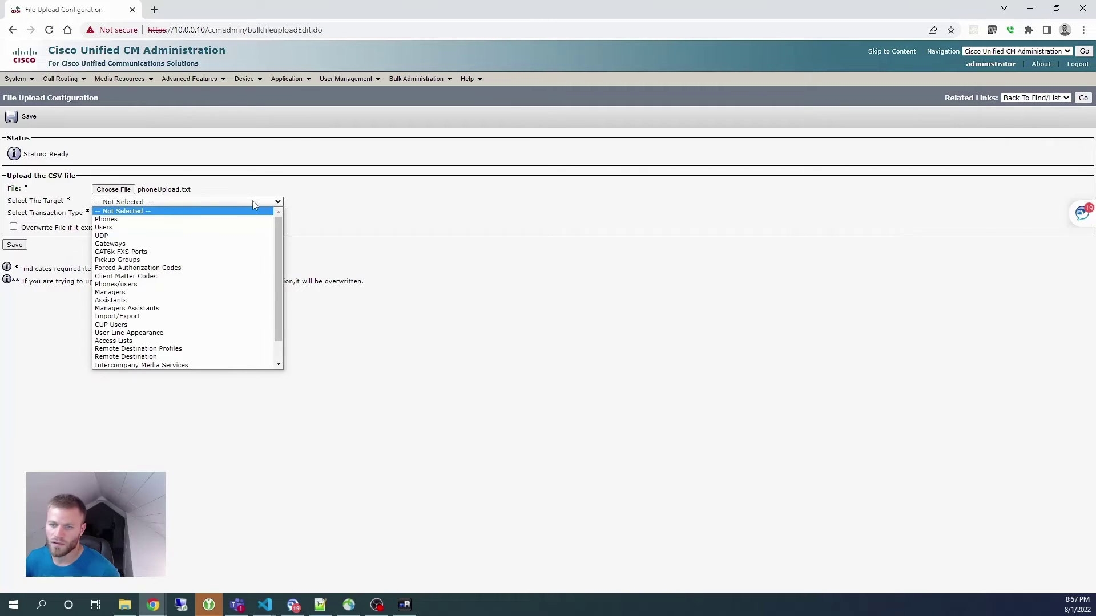
pyautogui.click(247, 220)
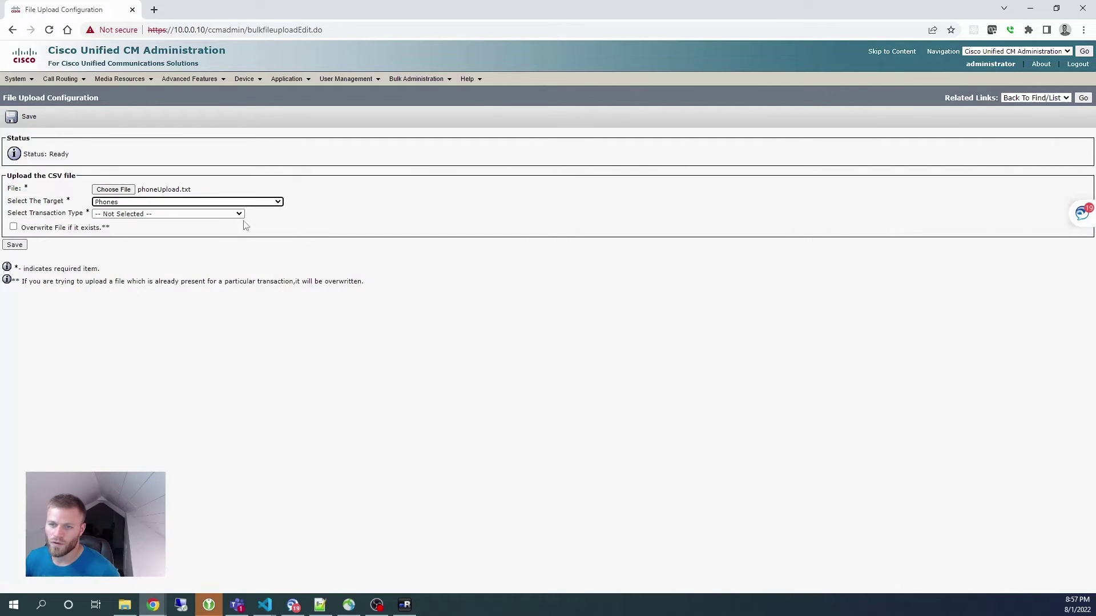
pyautogui.click(205, 216)
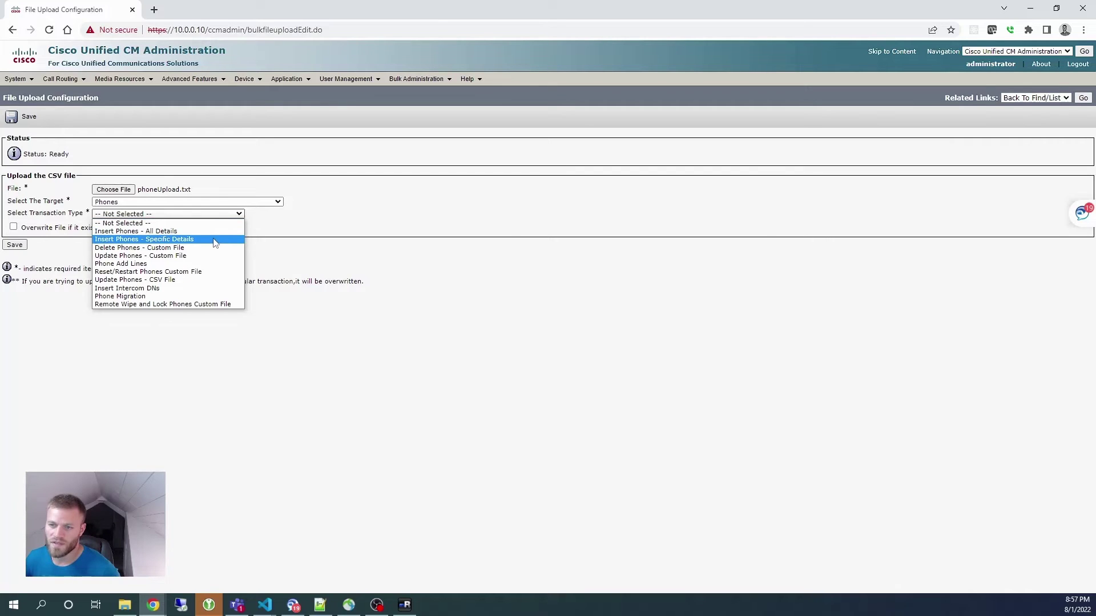
pyautogui.click(215, 240)
pyautogui.click(15, 244)
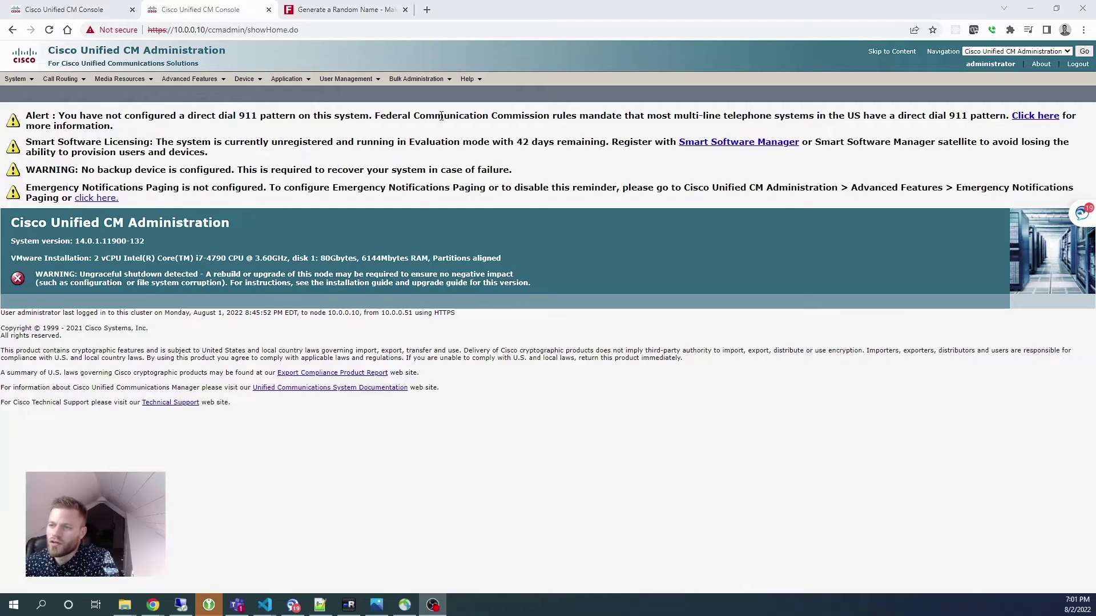
# - Open Jabber Bulk Template from the bulk phone templates and bring up phoneUpload.txt in Notepad++ over it
pyautogui.click(402, 81)
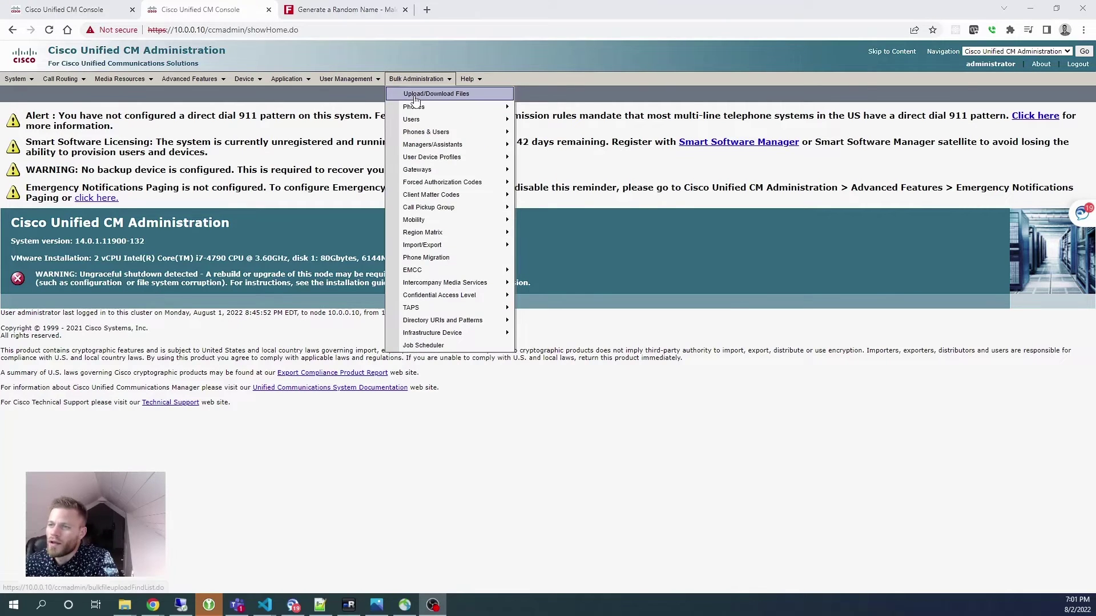
pyautogui.moveTo(429, 109)
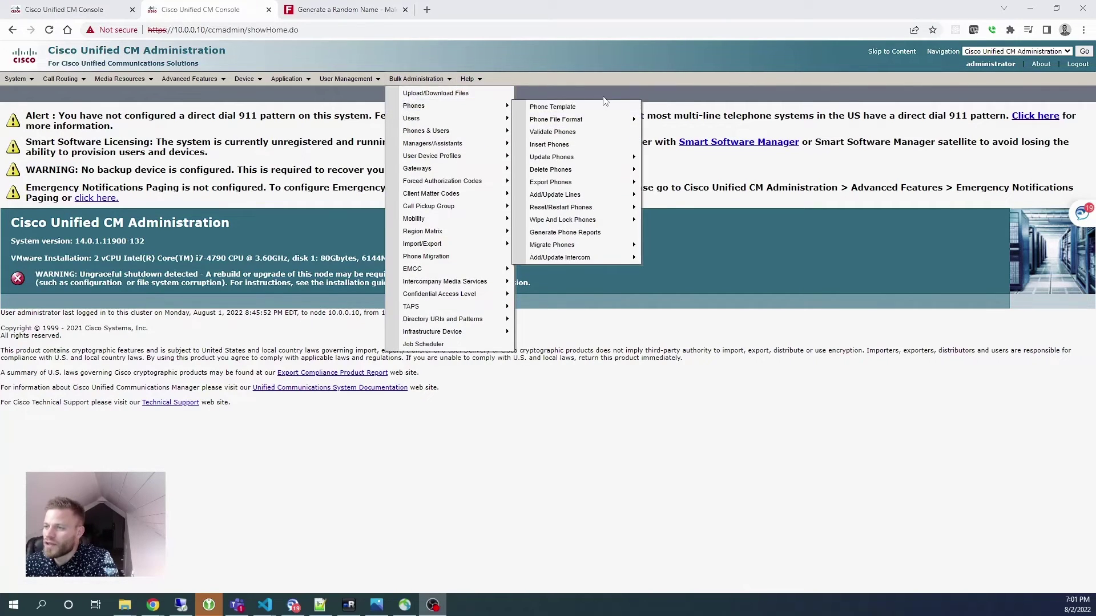
pyautogui.click(553, 107)
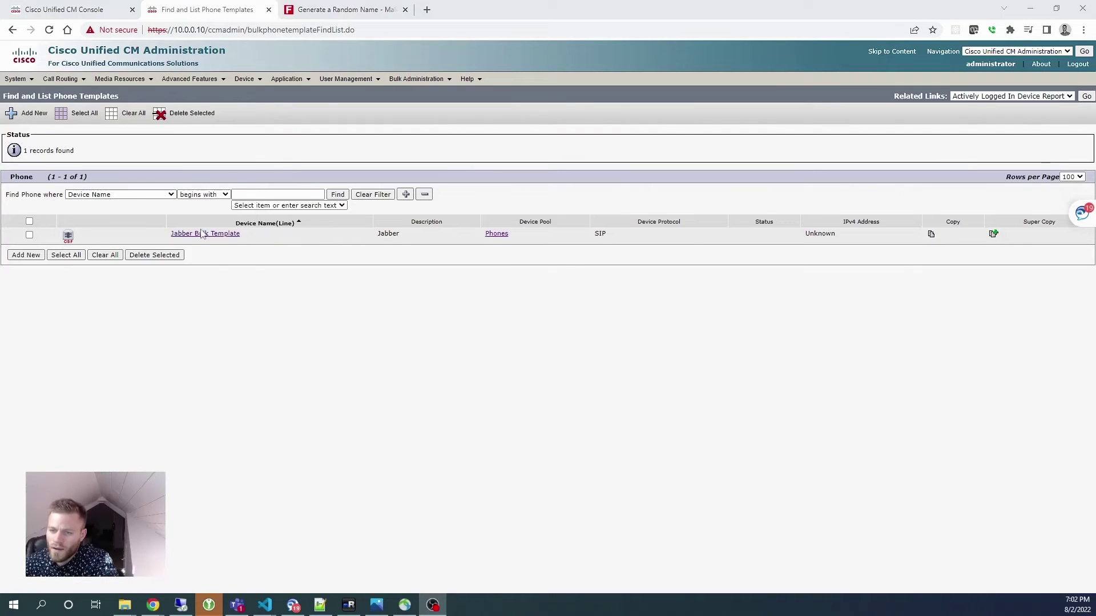
pyautogui.click(205, 234)
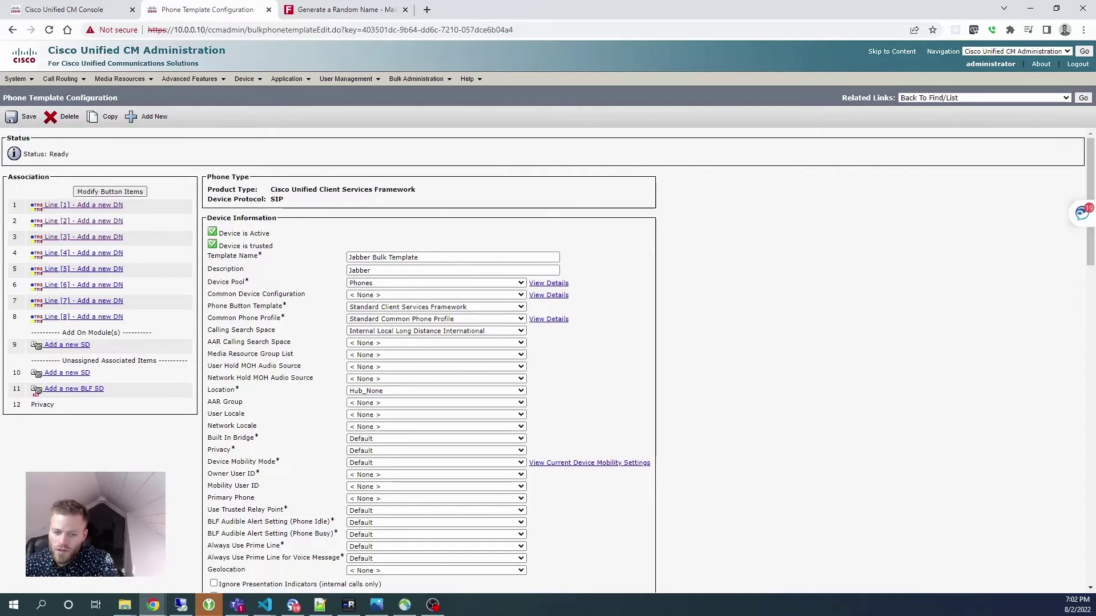
pyautogui.click(320, 605)
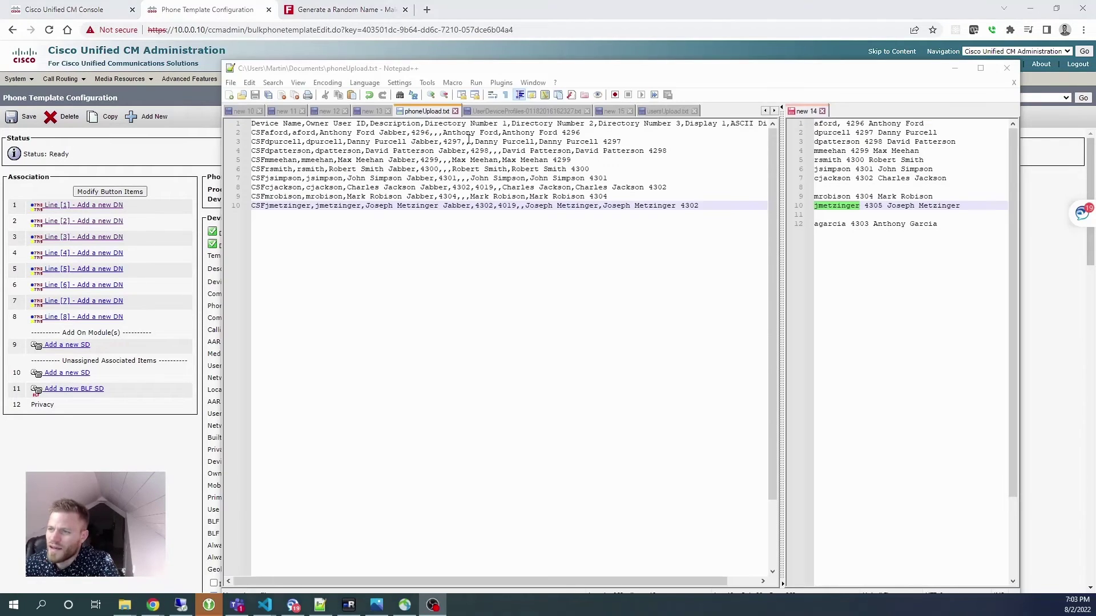
# - Examine the three directory number columns in phoneUpload.txt, return to Jabber Bulk Template, and start adding a new DN for Line 1
pyautogui.moveTo(424, 123); pyautogui.dragTo(680, 125)
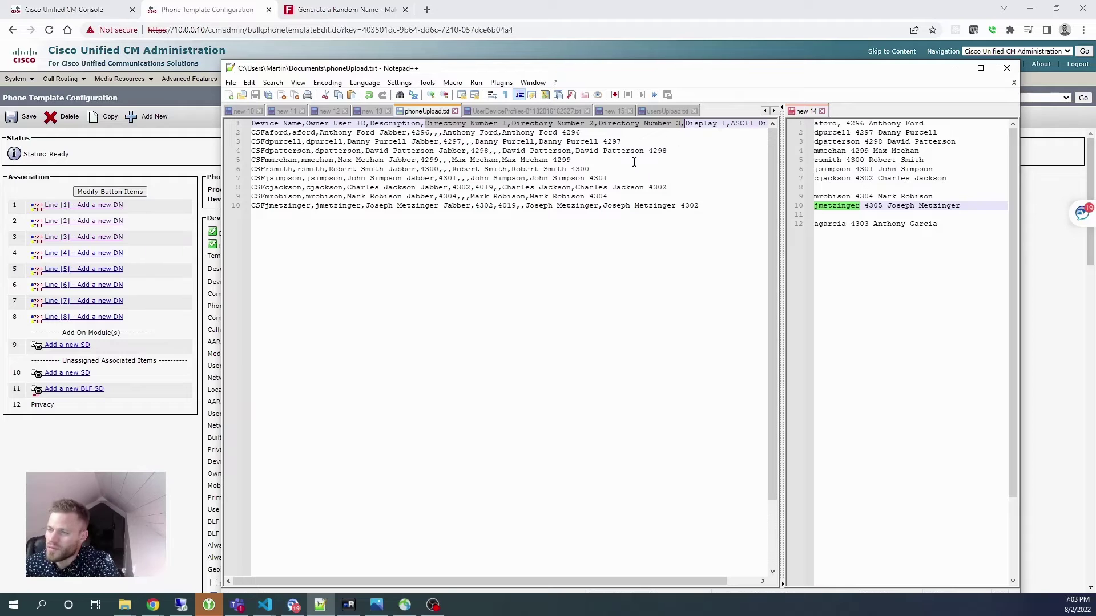
pyautogui.click(189, 215)
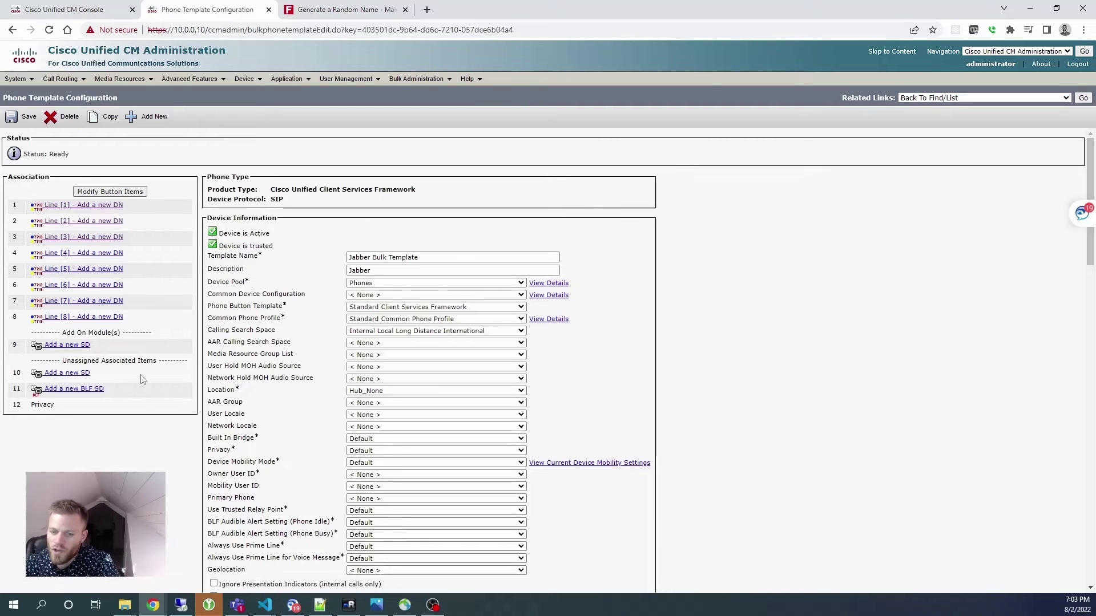
pyautogui.click(101, 205)
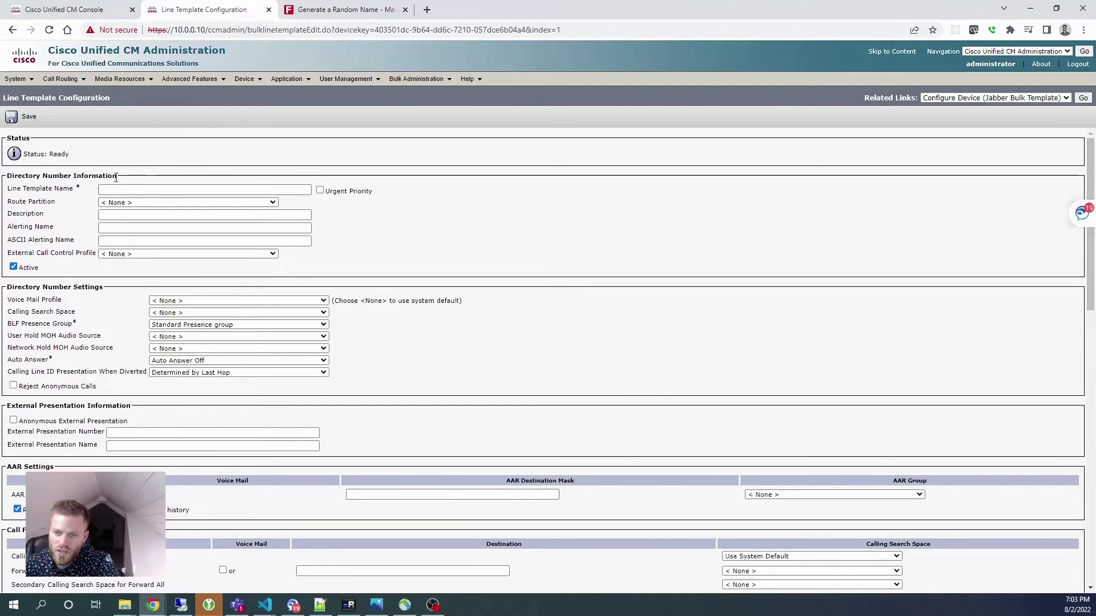
# - Name the line template Jabber Line 1, set its route partition to All Phones, save it, and return to the Jabber Bulk Template device
pyautogui.moveTo(119, 179); pyautogui.dragTo(50, 176)
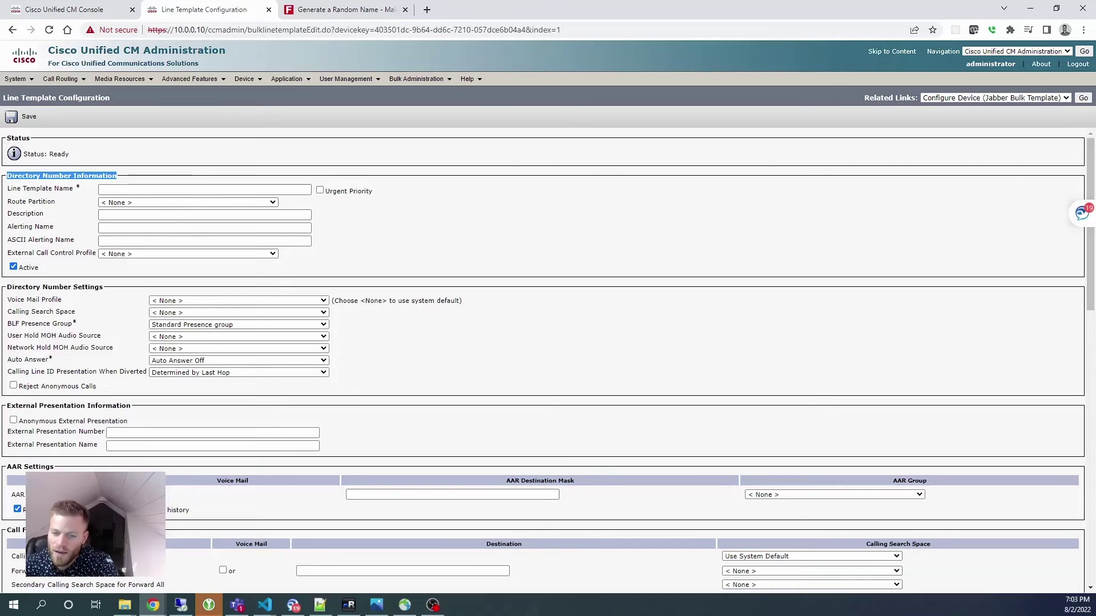
pyautogui.click(273, 203)
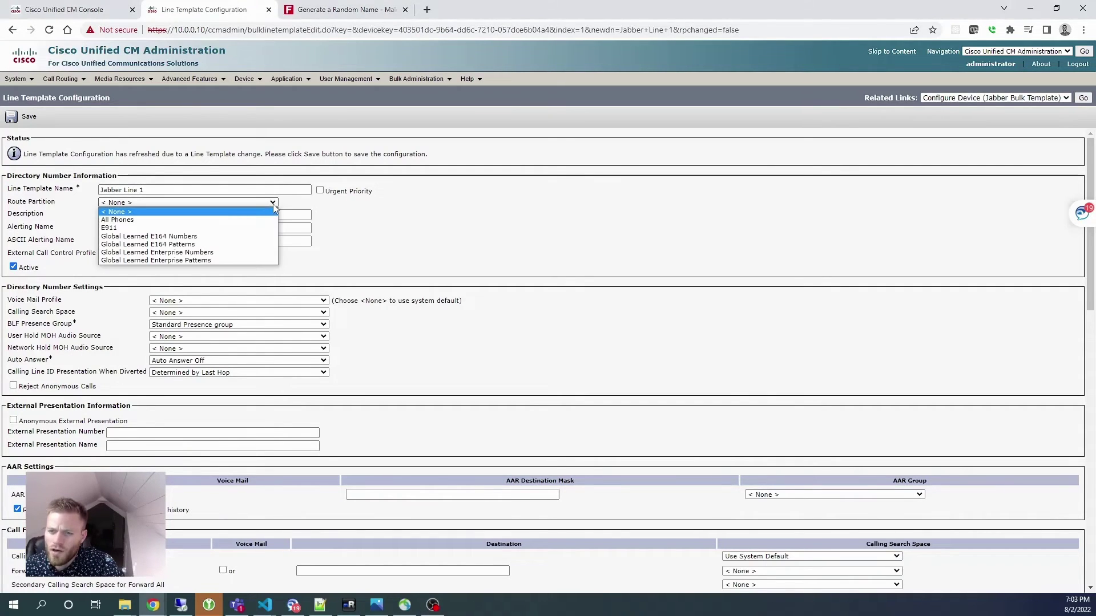
pyautogui.click(259, 221)
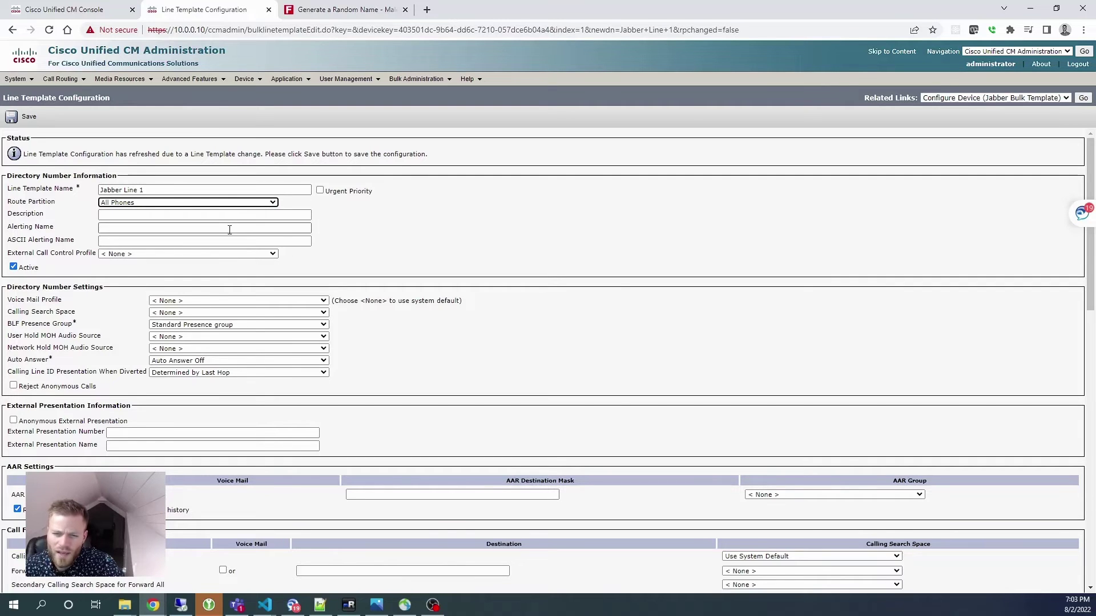
pyautogui.scroll(-1, 355, 251)
pyautogui.scroll(1, 355, 254)
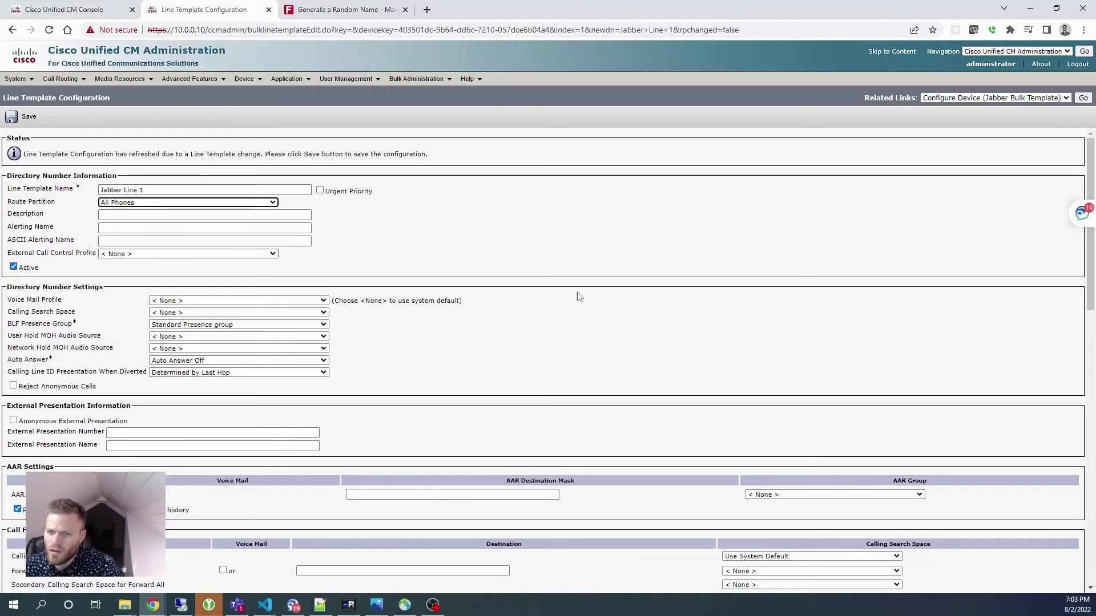
pyautogui.scroll(-1, 271, 292)
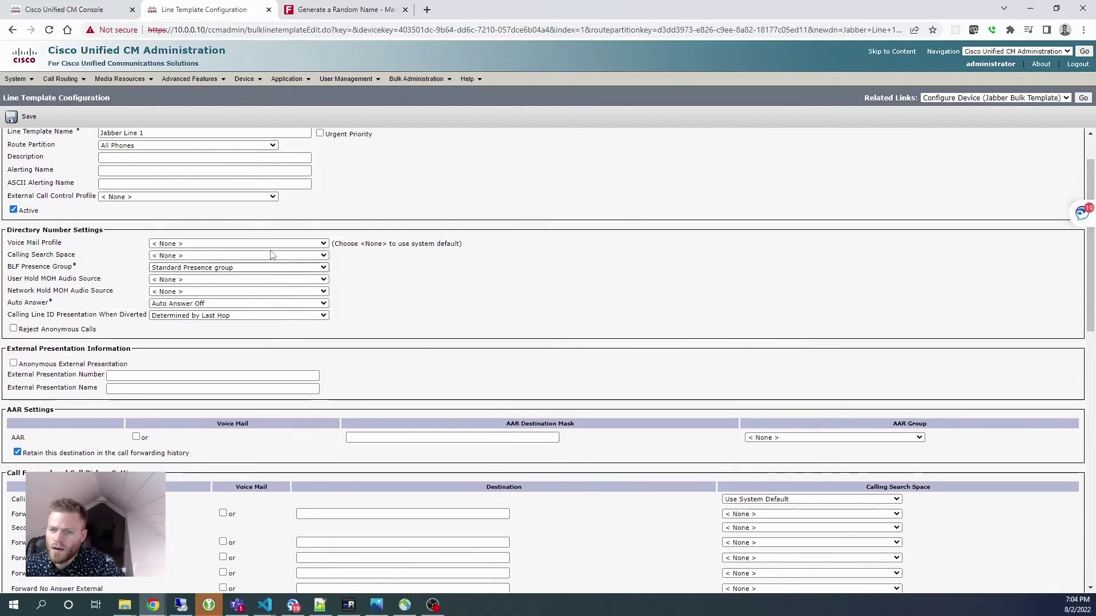
pyautogui.scroll(1, 240, 257)
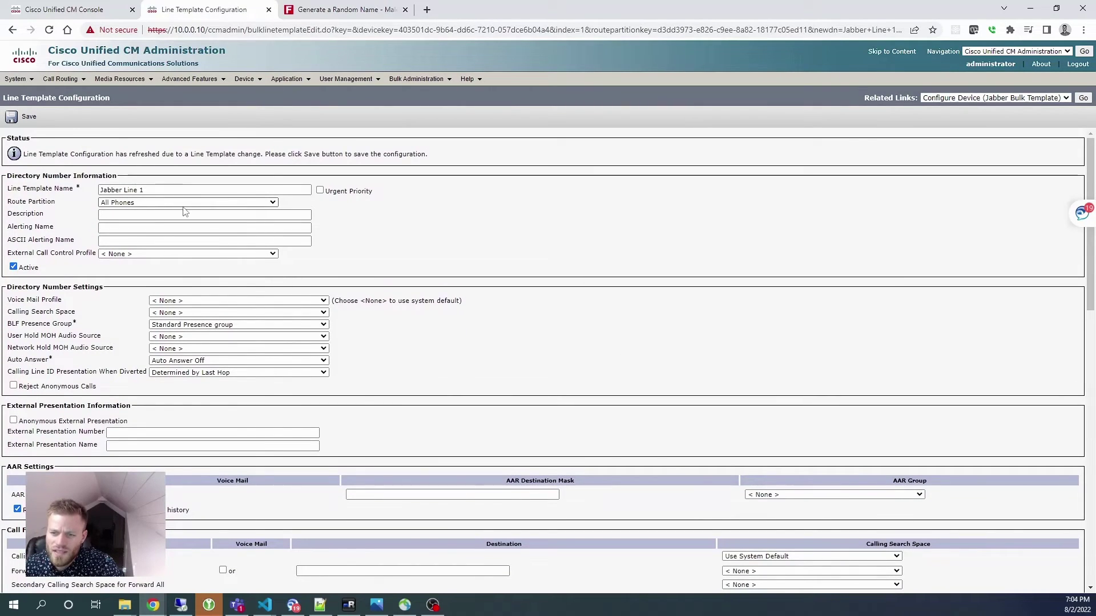
pyautogui.scroll(-8, 186, 214)
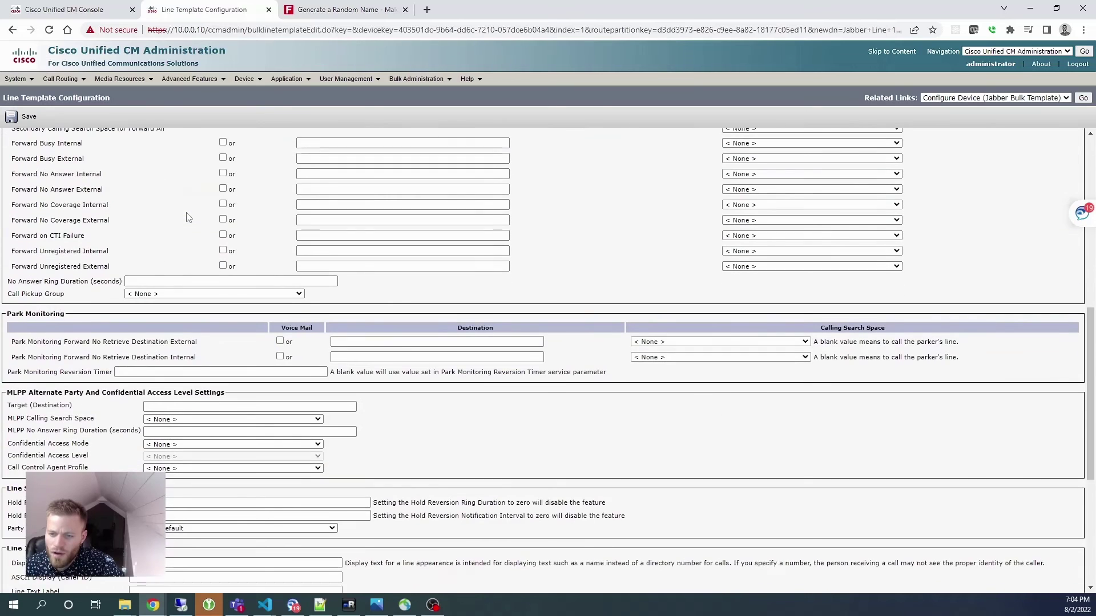
pyautogui.scroll(-5, 188, 217)
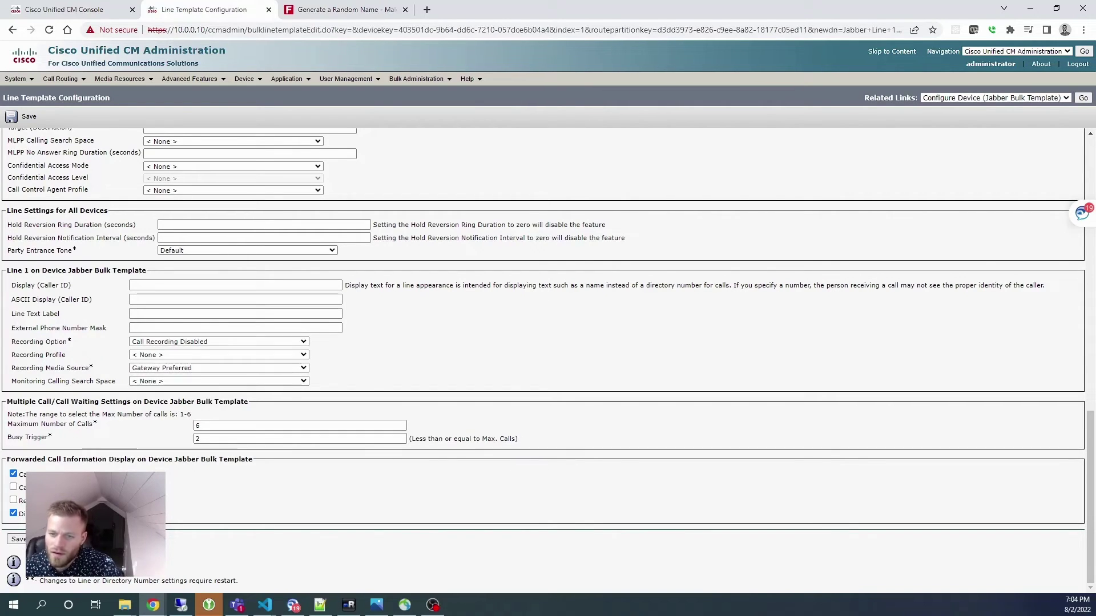
pyautogui.click(28, 538)
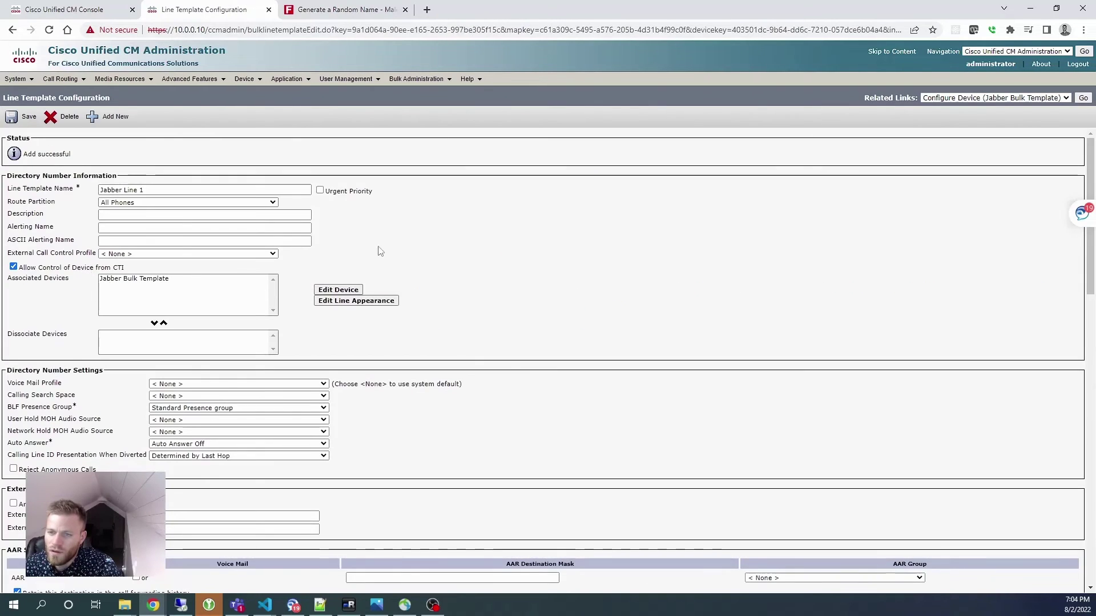
pyautogui.click(1081, 98)
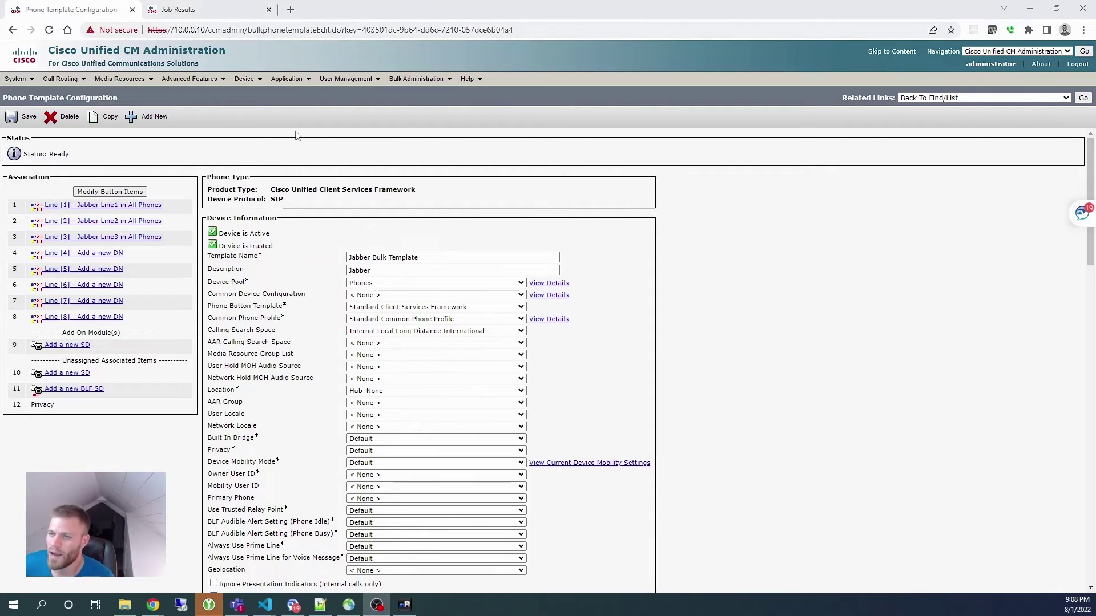
# - Submit an Insert Phones Specific Details job using phoneUpload.txt and Jabber Bulk Template, set to run immediately
pyautogui.moveTo(416, 79)
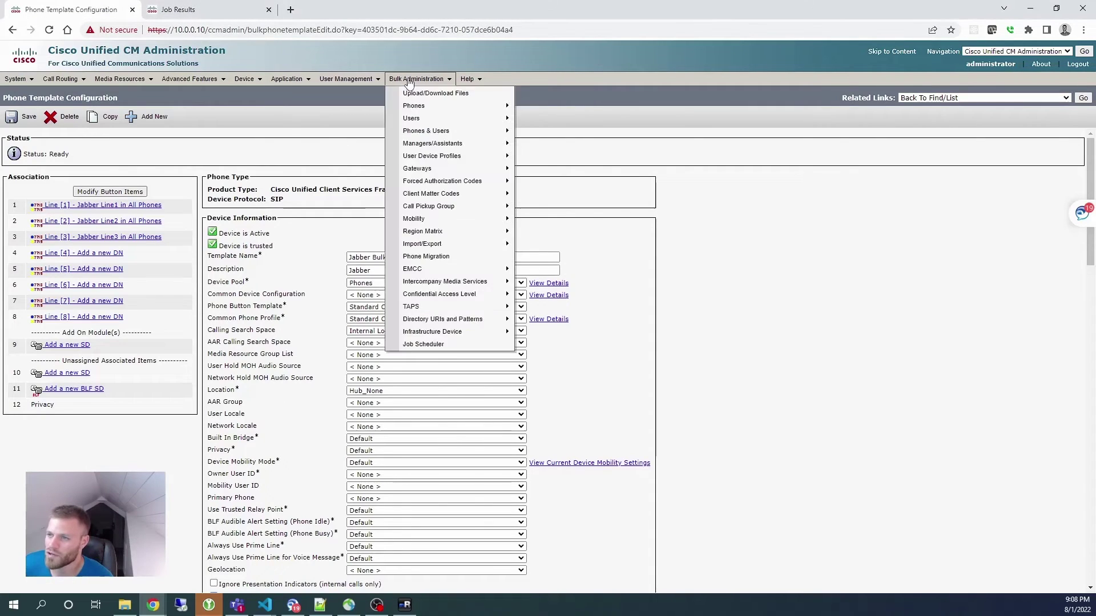
pyautogui.moveTo(448, 108)
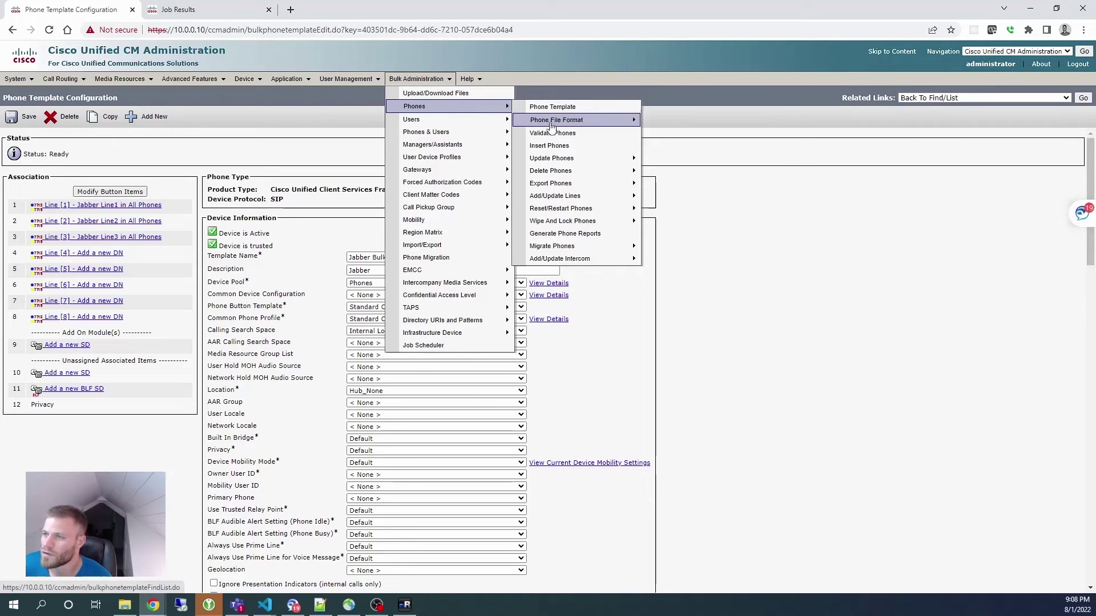
pyautogui.click(549, 144)
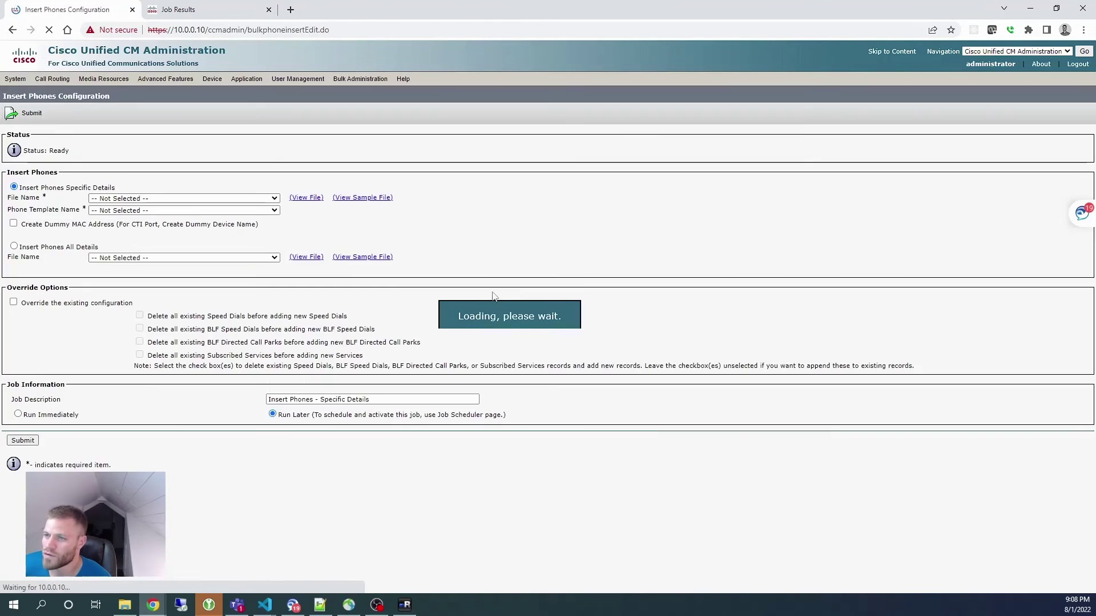
pyautogui.click(260, 199)
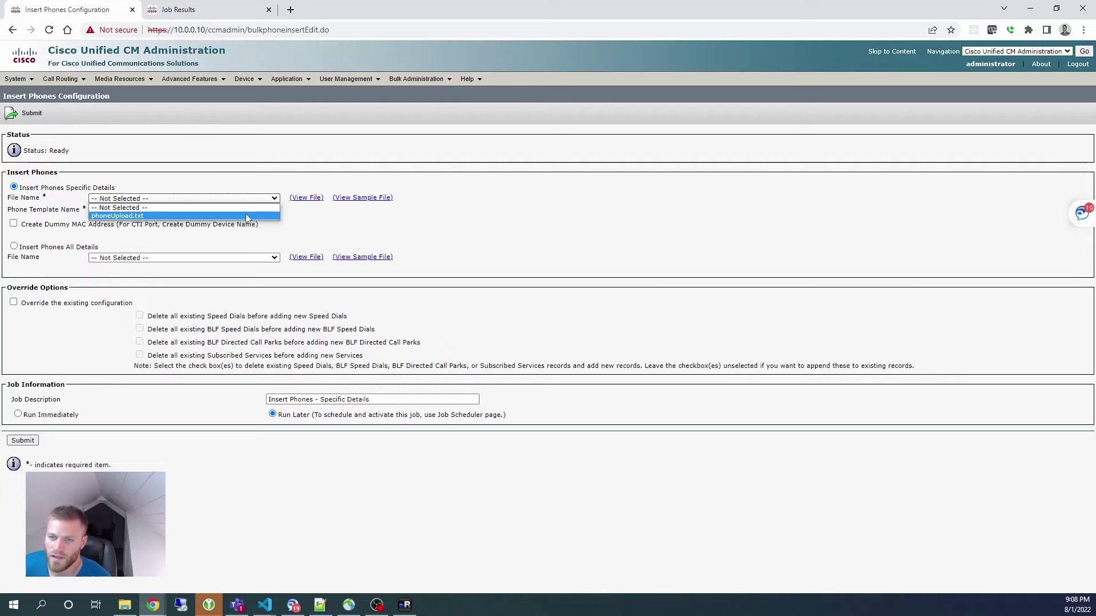
pyautogui.click(246, 216)
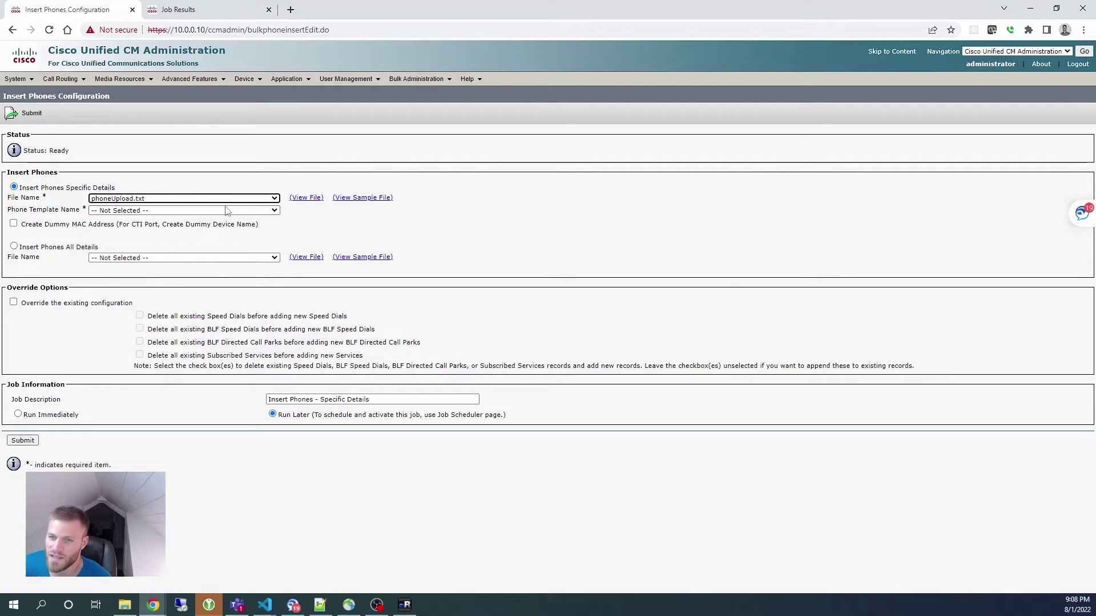
pyautogui.click(227, 211)
pyautogui.click(229, 229)
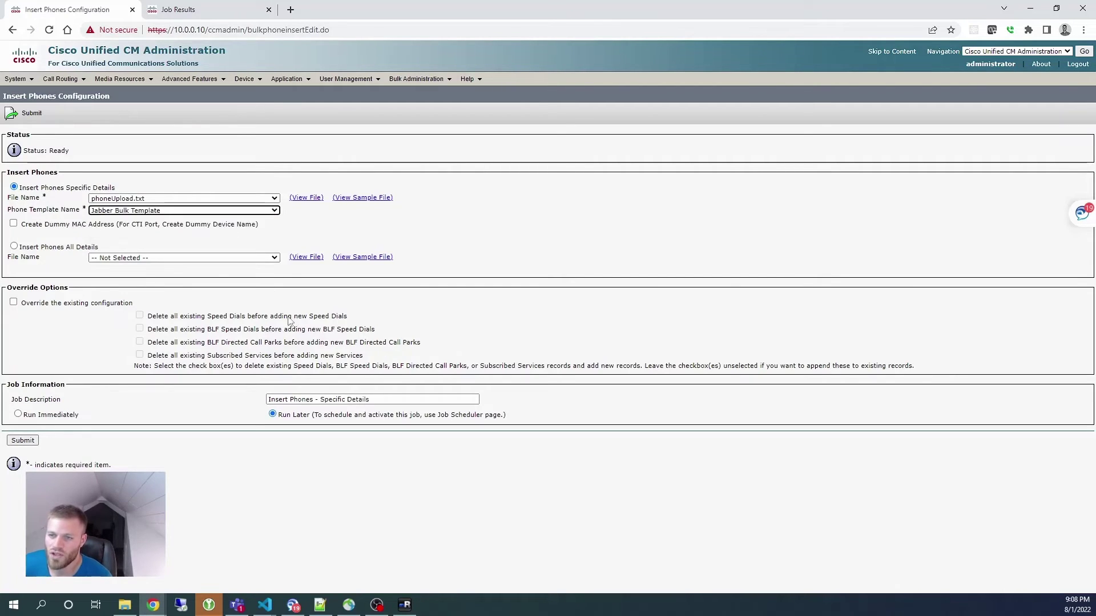
pyautogui.click(18, 415)
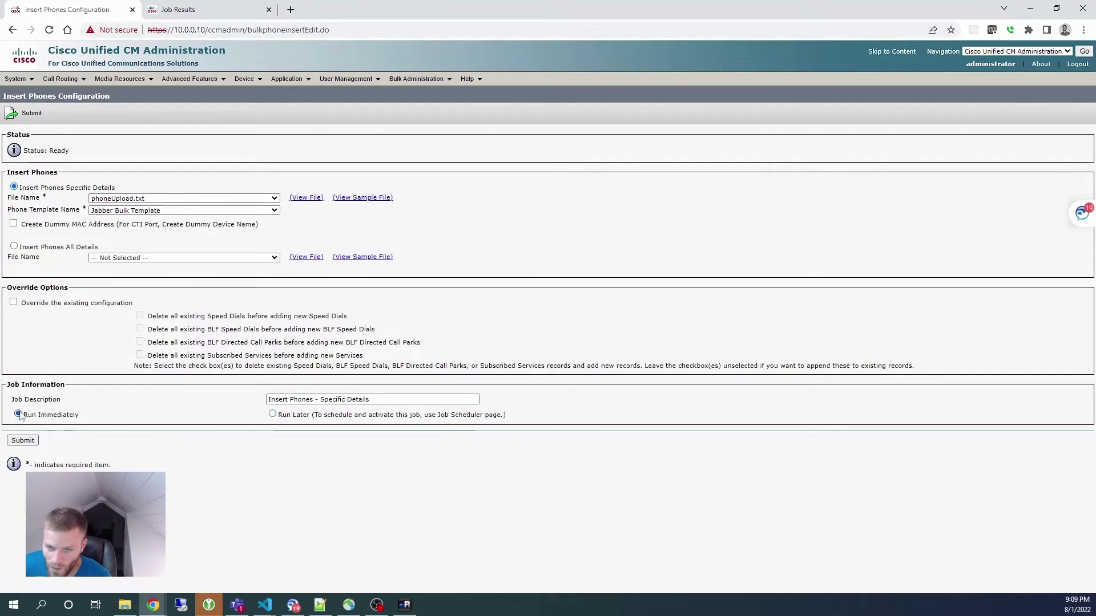
pyautogui.click(23, 444)
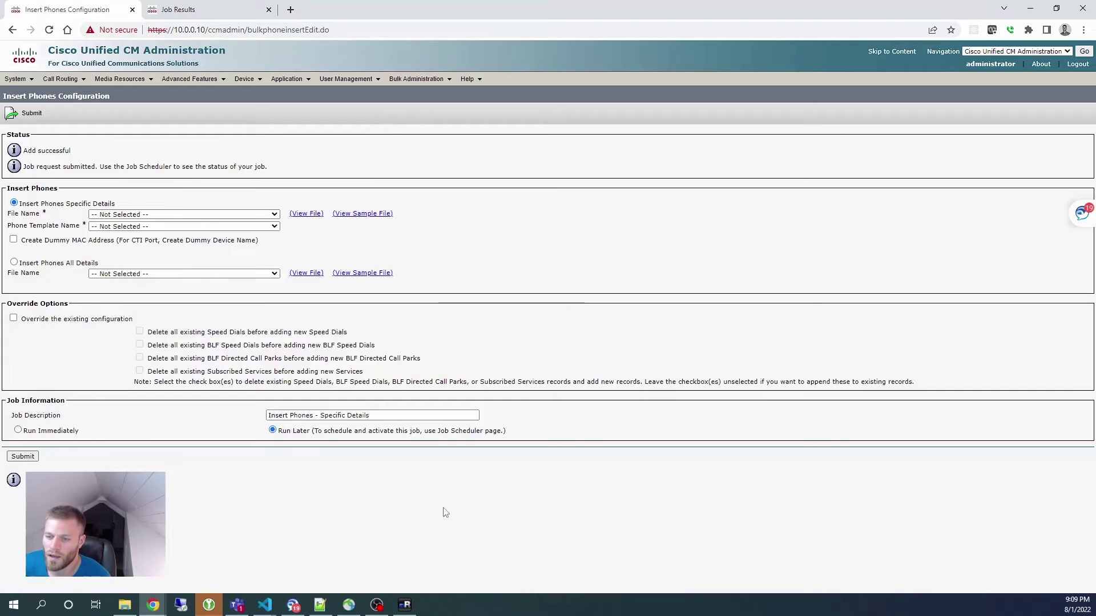
# - Open the most recently submitted Insert Phones - Specific Details job in the Job Scheduler
pyautogui.moveTo(288, 169); pyautogui.dragTo(124, 171)
pyautogui.click(270, 137)
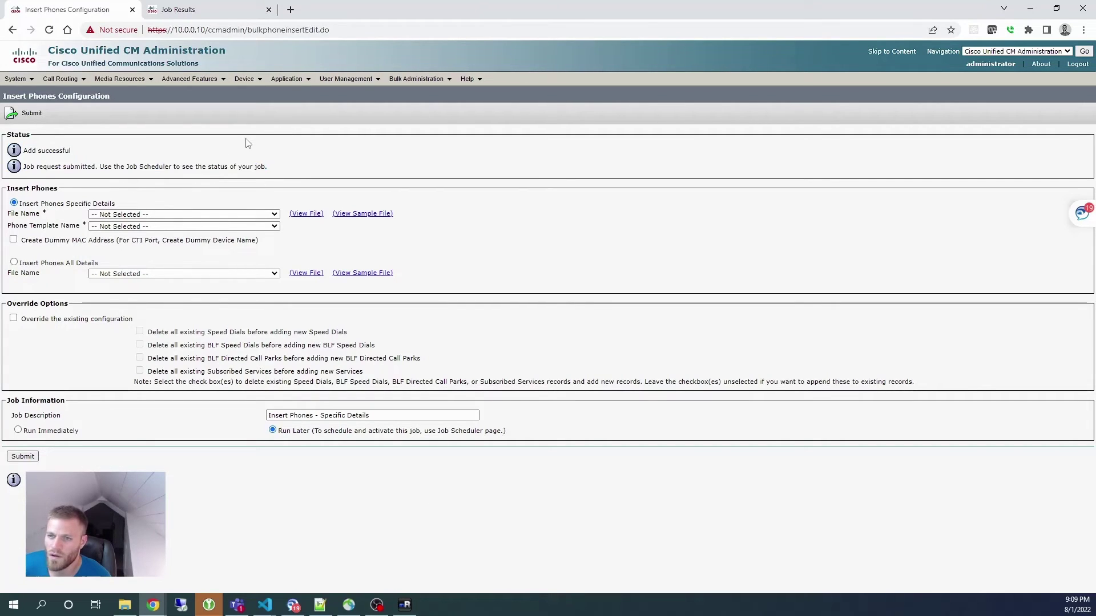
pyautogui.moveTo(420, 82)
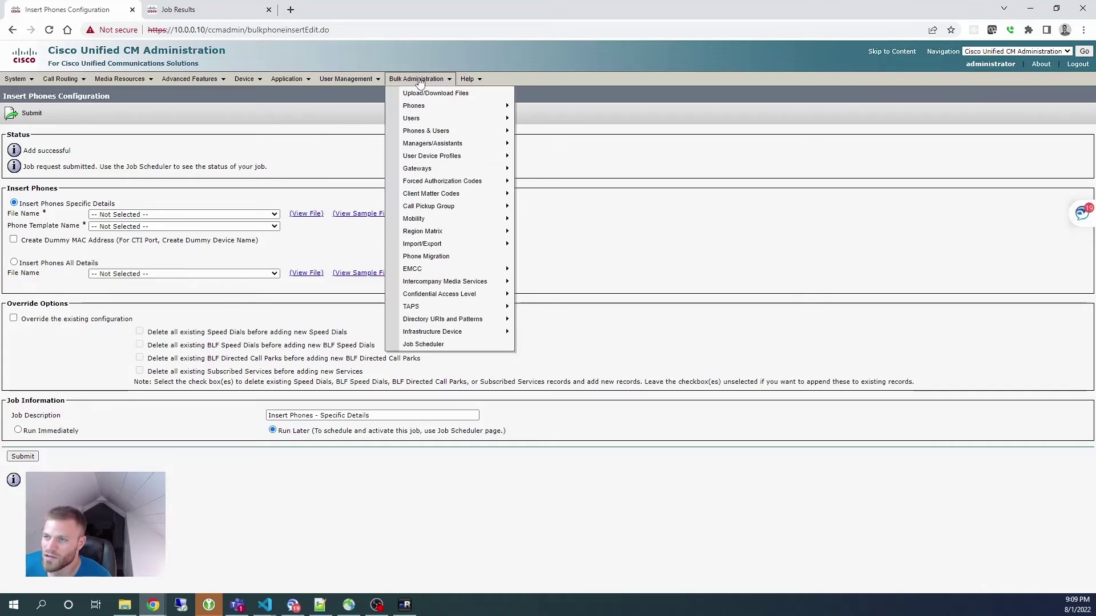
pyautogui.click(425, 344)
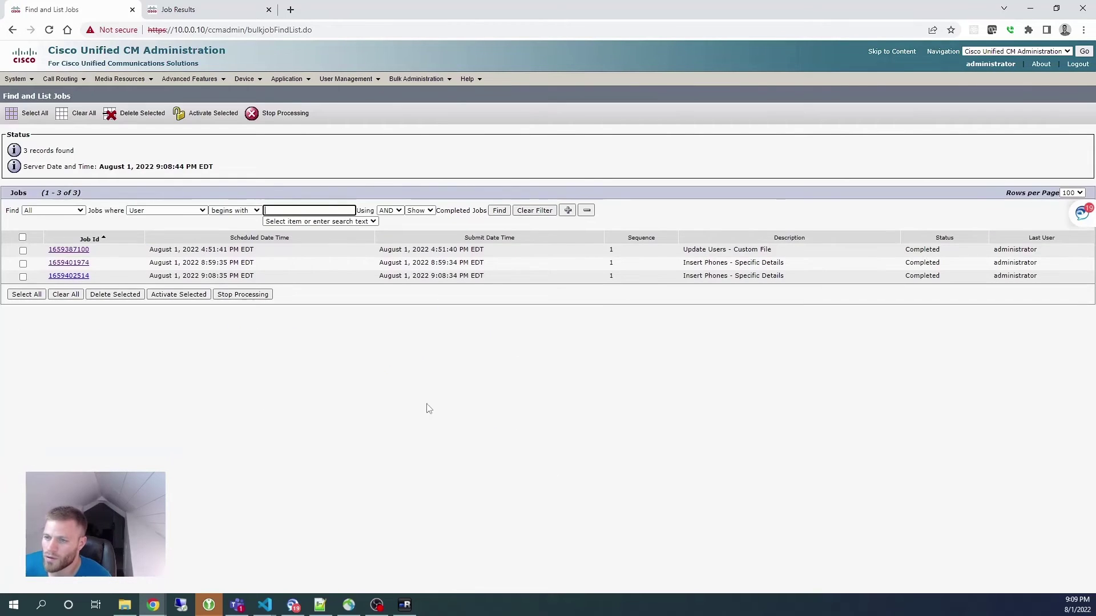
pyautogui.click(77, 277)
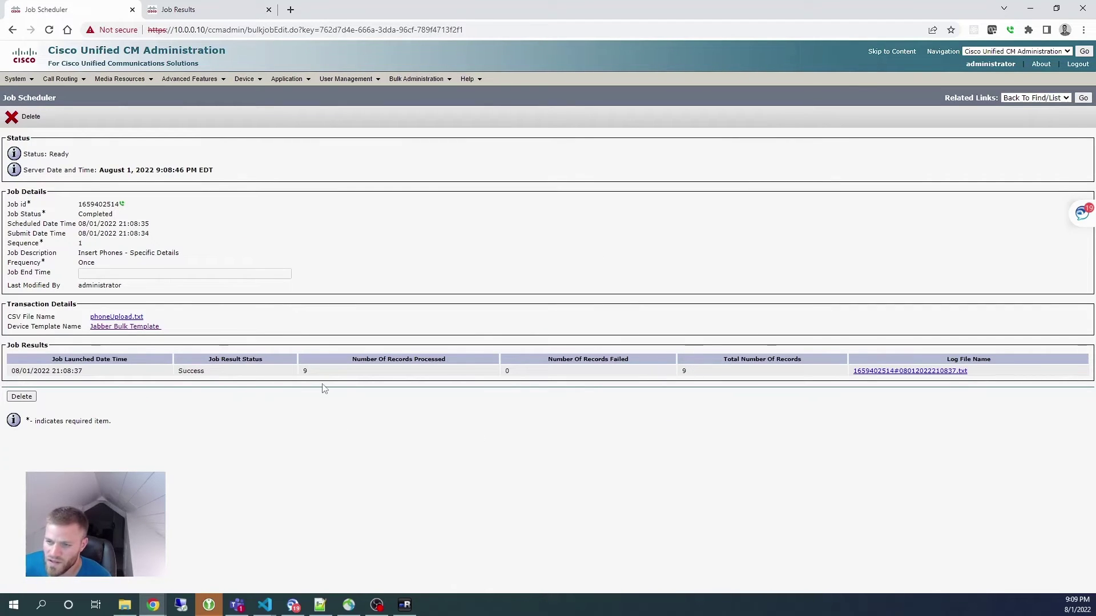
# - Examine the job's processed and failed record counts and open its log file
pyautogui.doubleClick(305, 371)
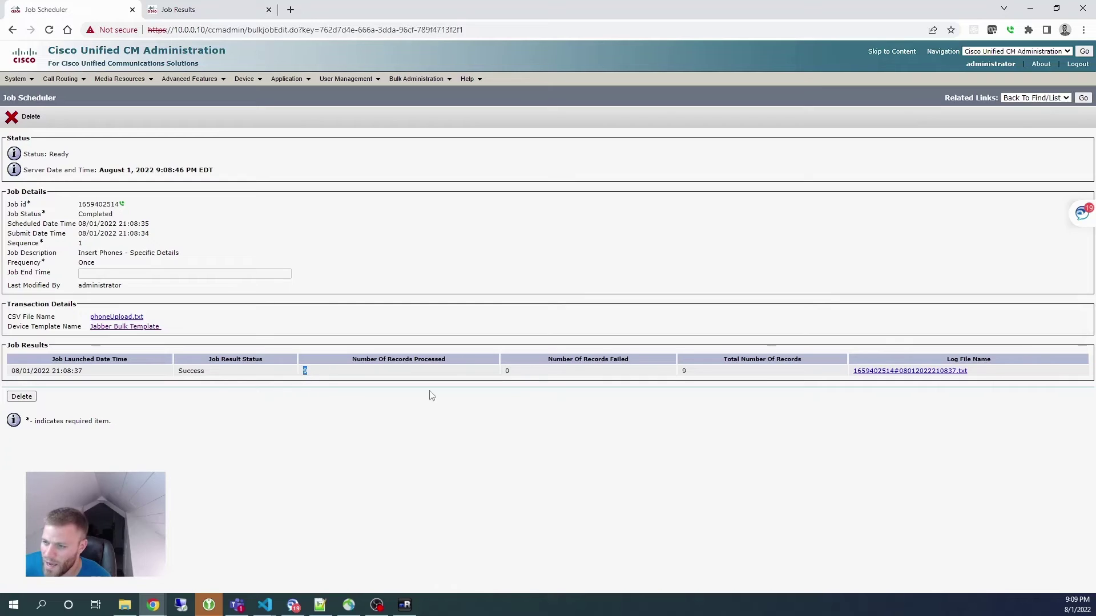
pyautogui.doubleClick(506, 371)
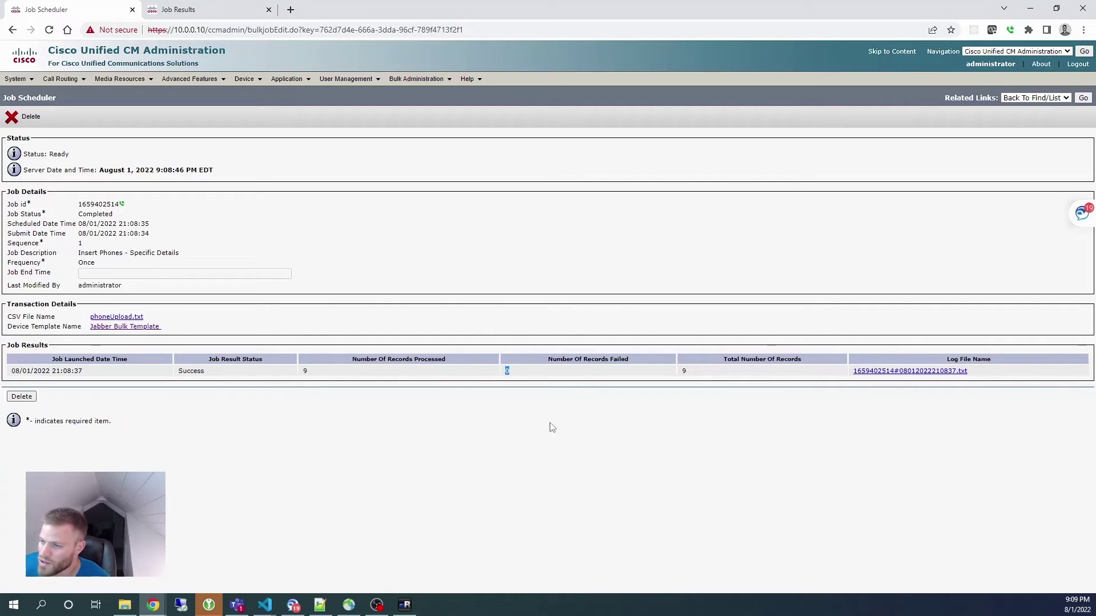
pyautogui.click(879, 371)
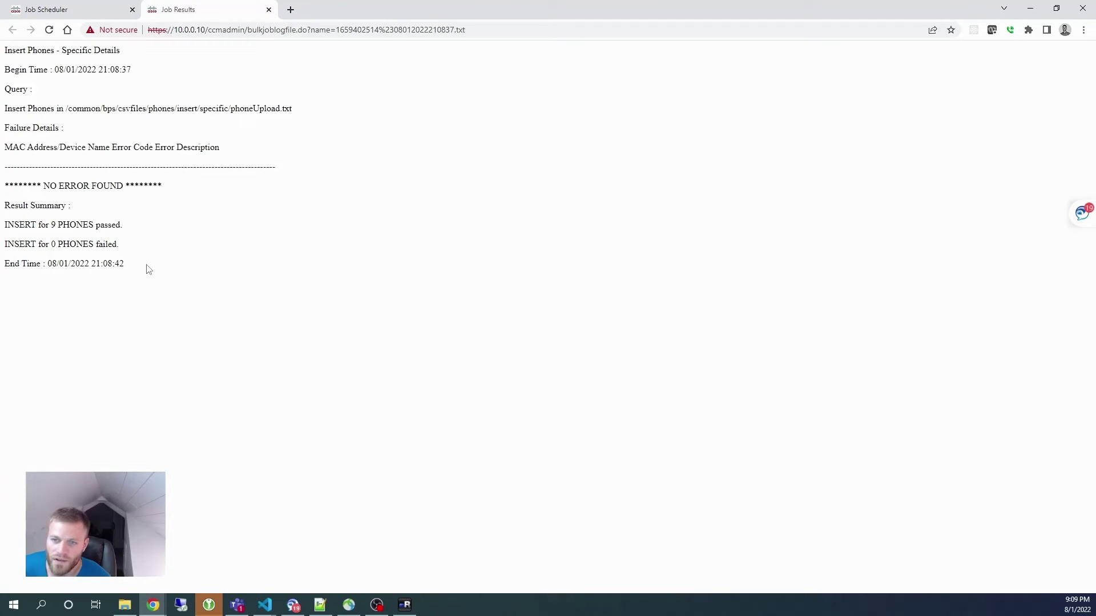
# - Return from the log to the administration page and list all phones without a filter
pyautogui.click(57, 10)
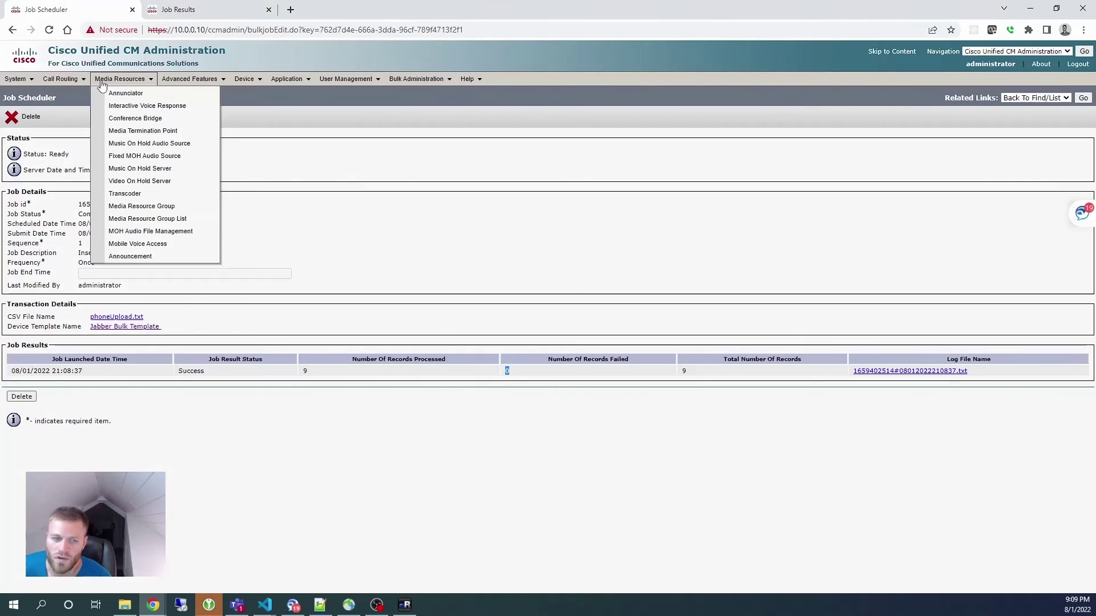
pyautogui.click(574, 226)
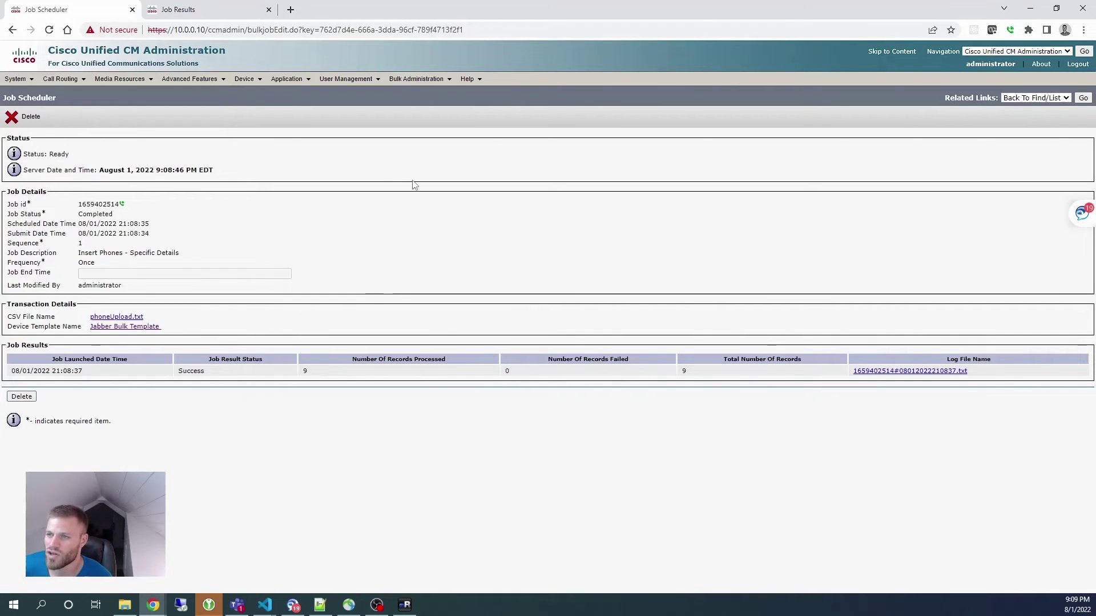
pyautogui.moveTo(248, 83)
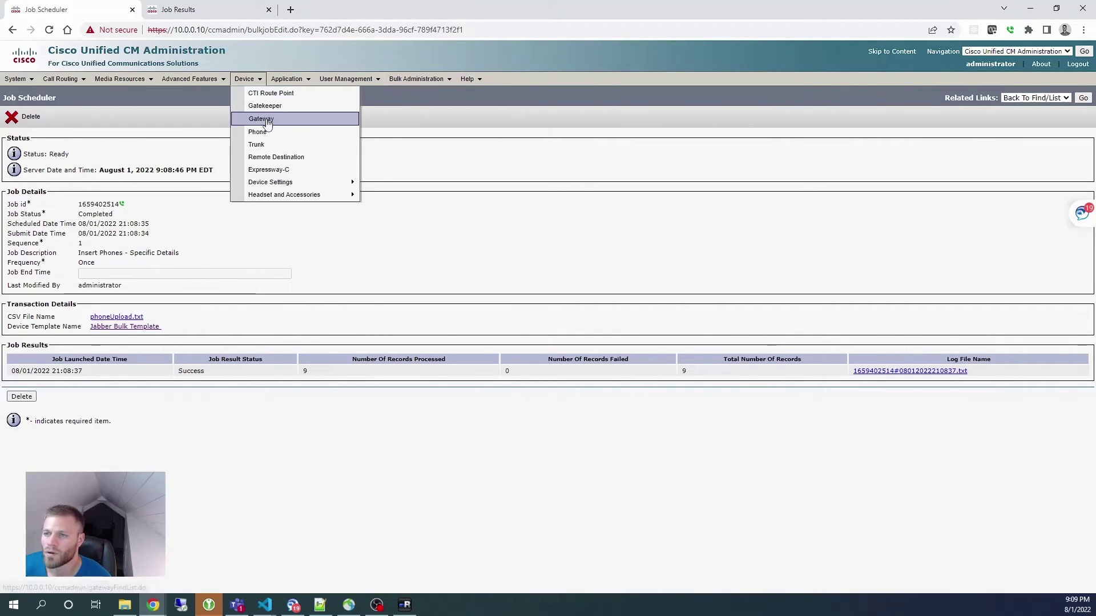
pyautogui.click(265, 134)
pyautogui.click(401, 159)
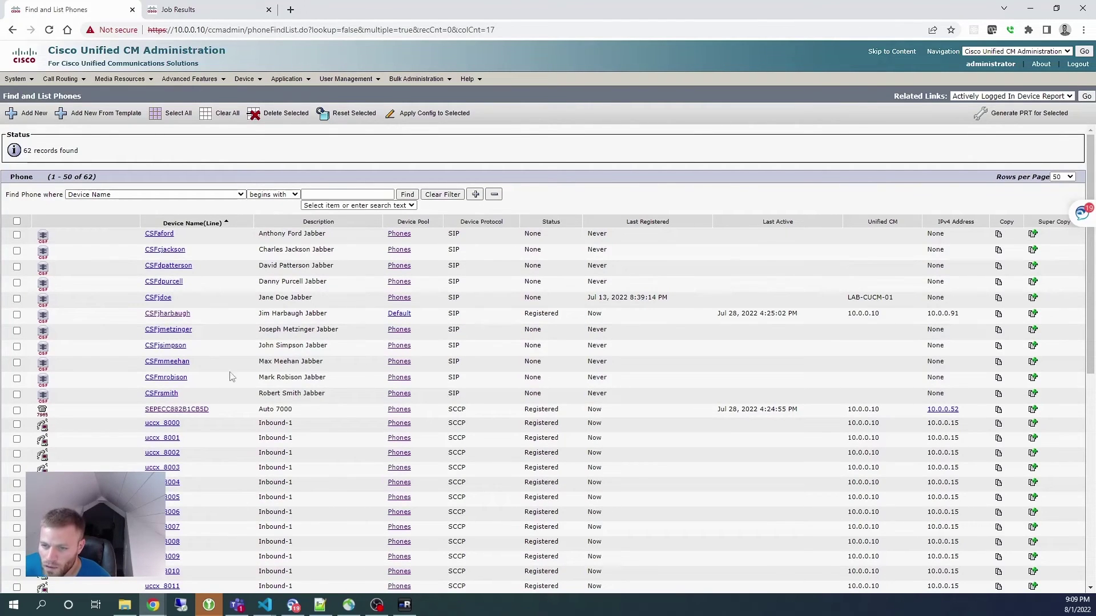
# - Open the eighth phone in the list, one of the inserted Jabber devices, and check its description and device name
pyautogui.click(168, 346)
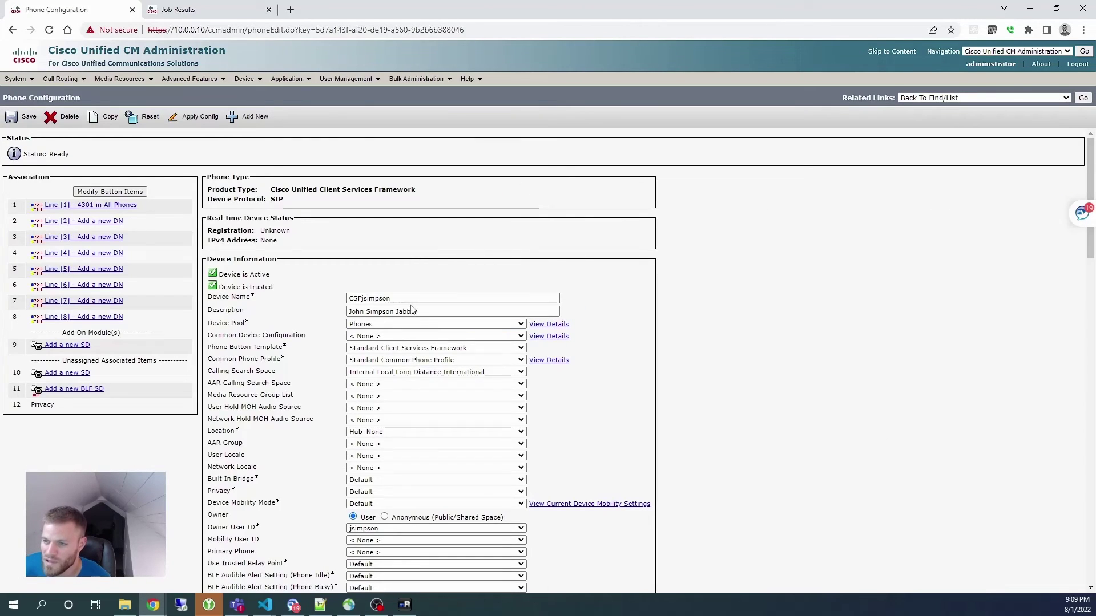
pyautogui.moveTo(428, 312); pyautogui.dragTo(342, 314)
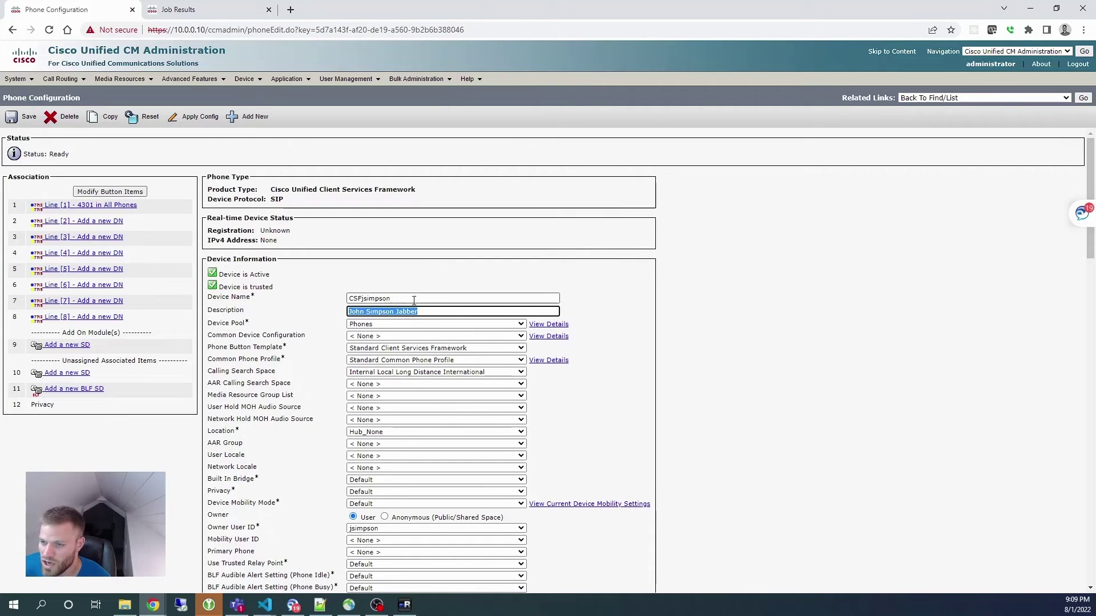
pyautogui.hotkey('shift', 'Tab')
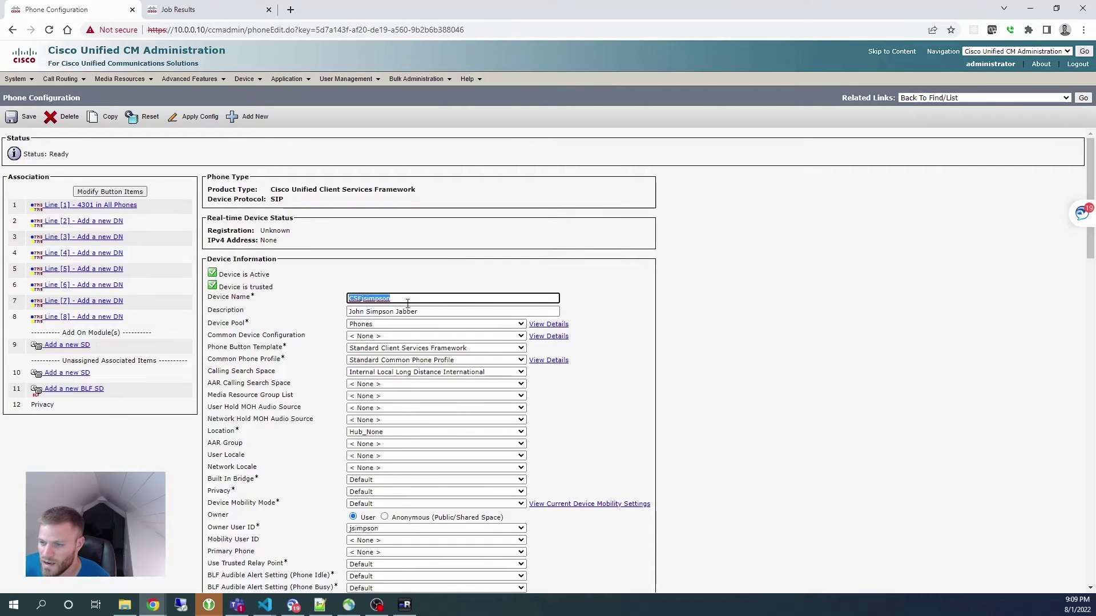
# - Check the phone's owner user ID and open the directory number configuration of its first line
pyautogui.scroll(-1, 407, 303)
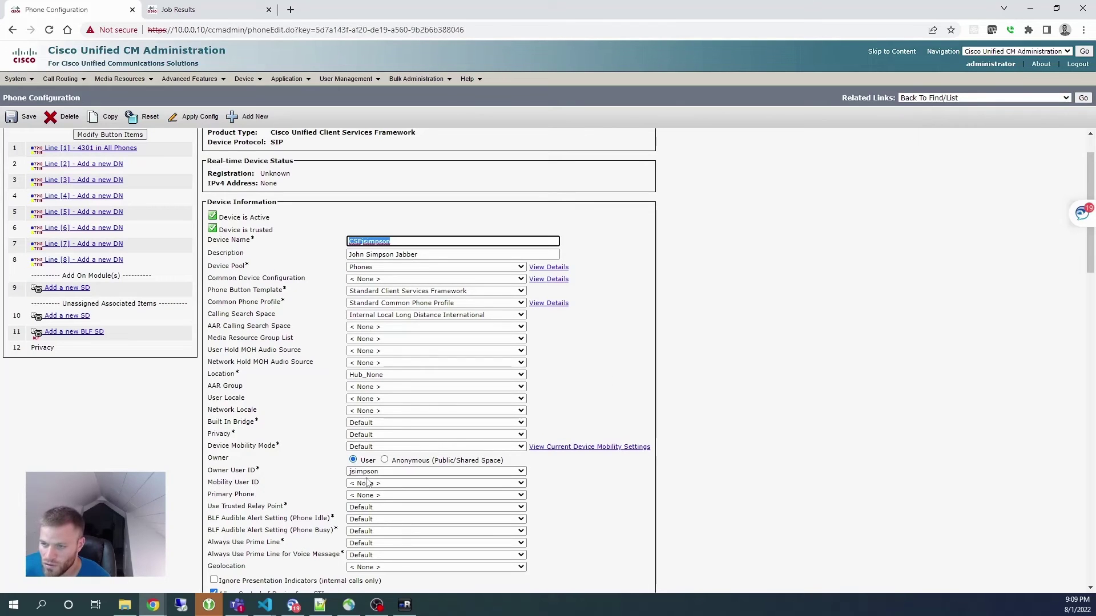
pyautogui.scroll(1, 217, 399)
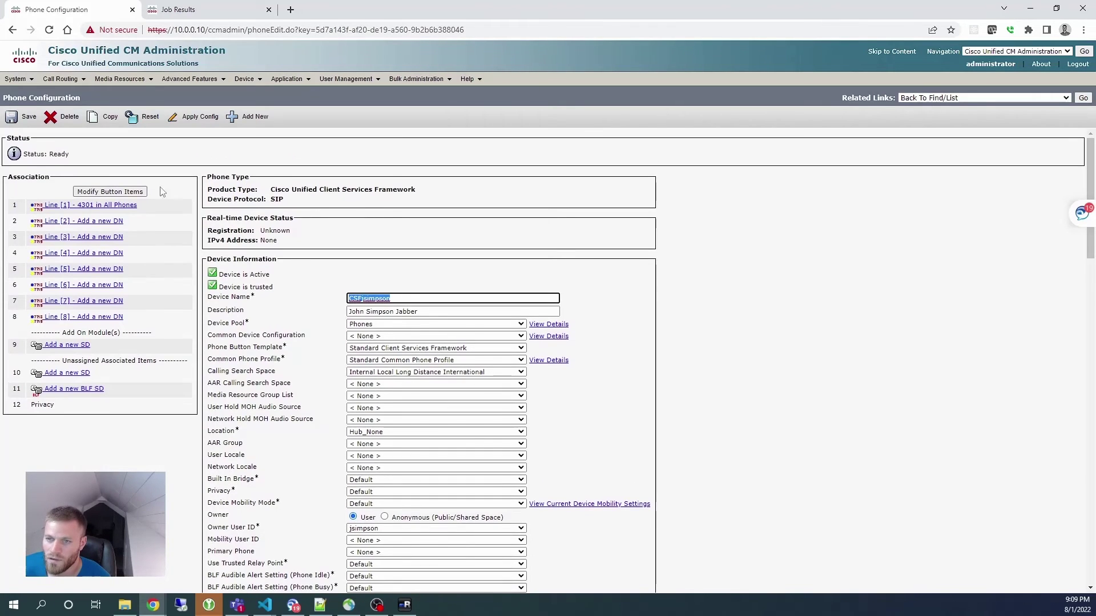
pyautogui.click(113, 210)
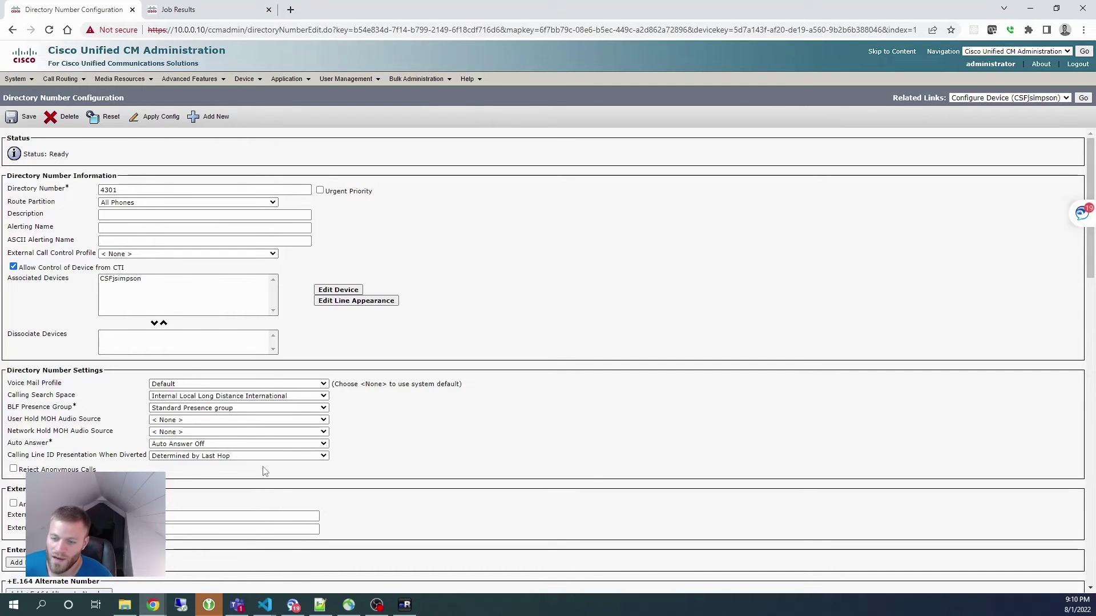
# - Check phoneUpload.txt in Notepad++, return to the directory number page, and examine its settings through to the line's caller ID fields
pyautogui.click(320, 604)
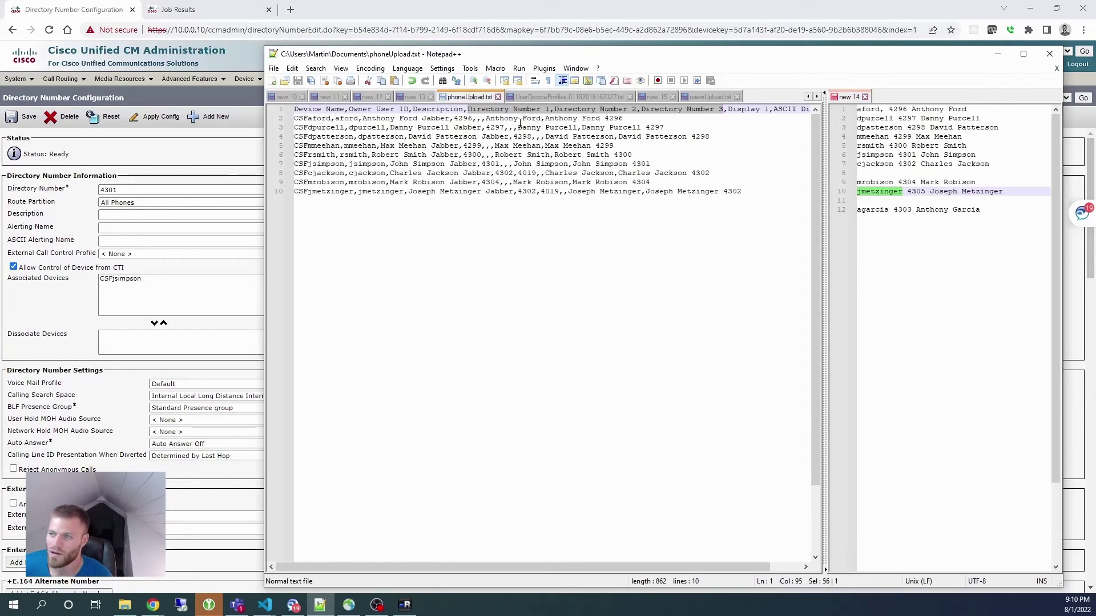
pyautogui.hotkey('alt', 'Tab')
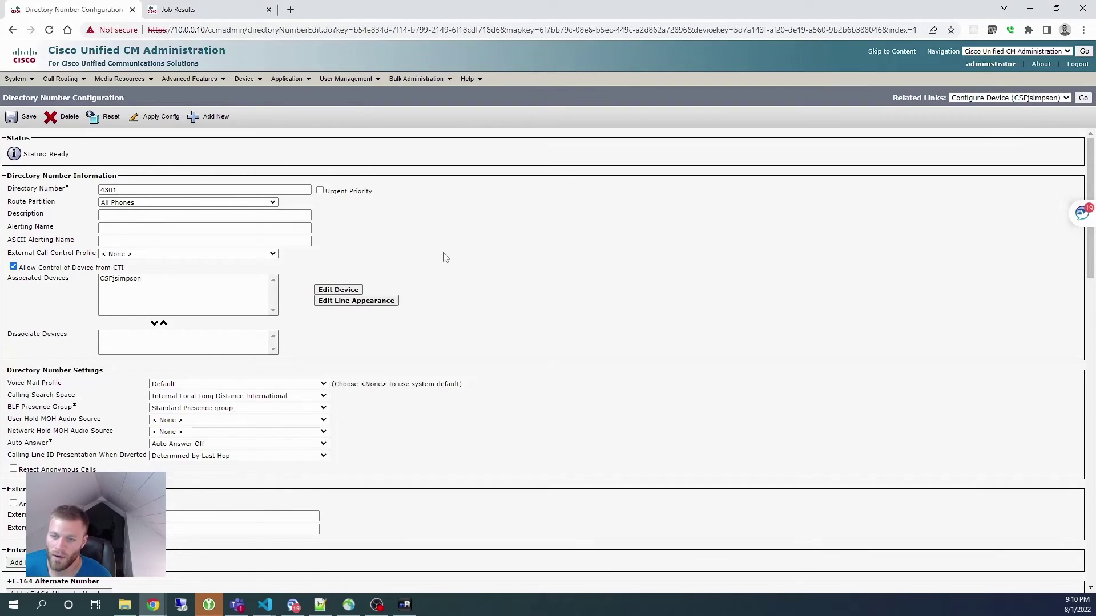
pyautogui.scroll(-2, 443, 262)
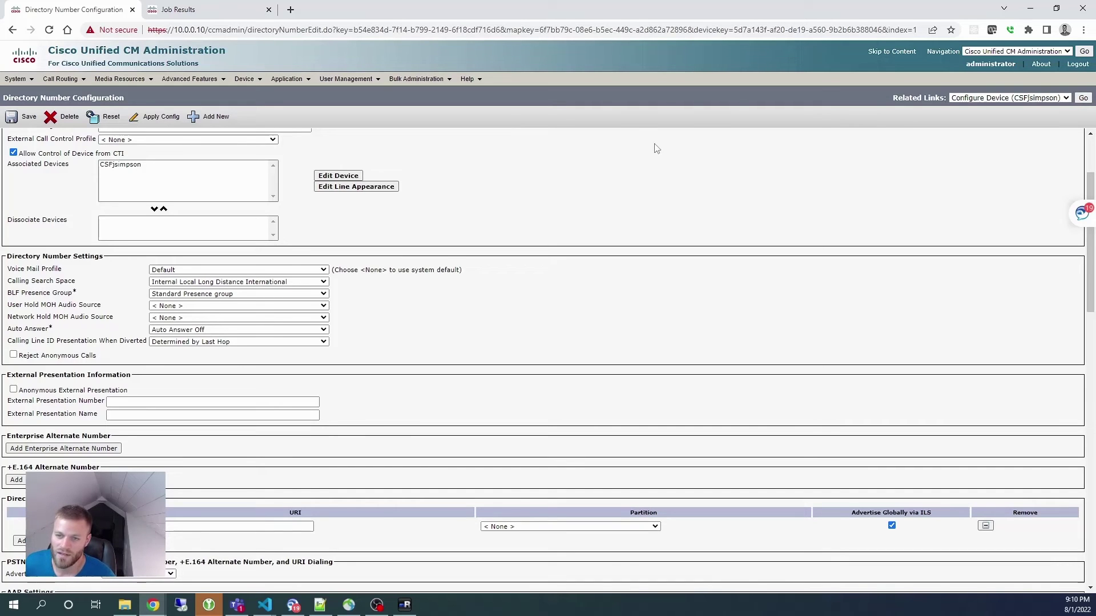
pyautogui.scroll(2, 577, 225)
pyautogui.scroll(-2, 457, 360)
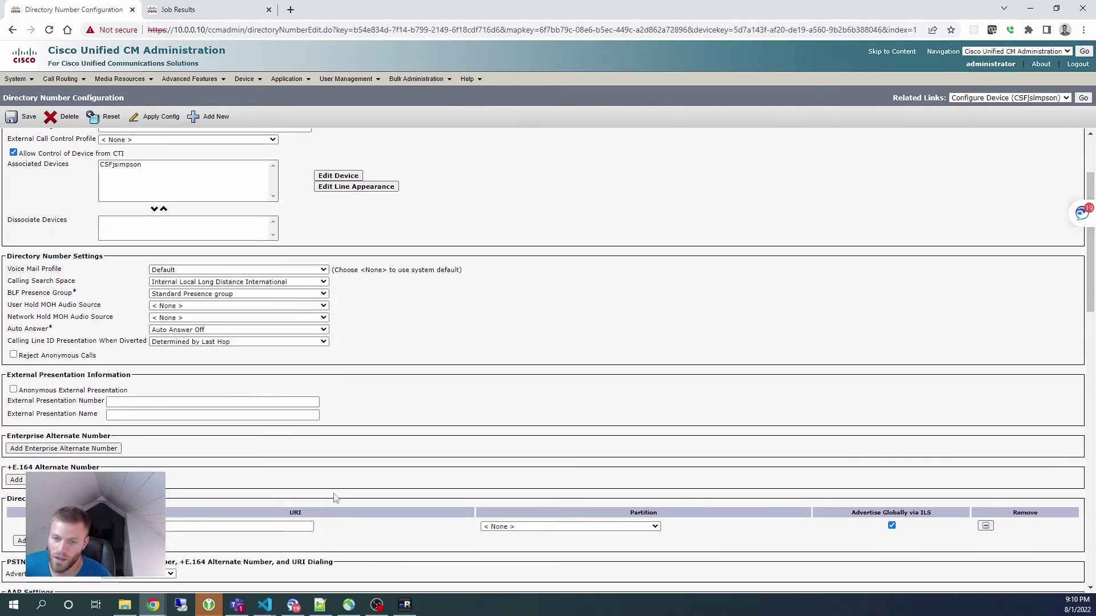
pyautogui.scroll(-3, 343, 399)
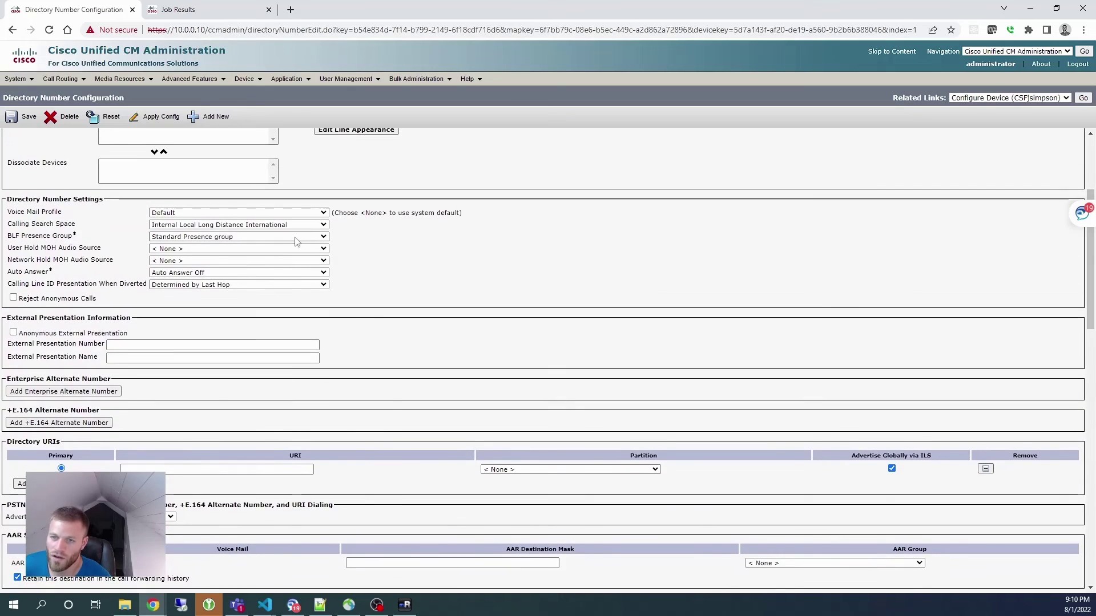
pyautogui.scroll(3, 296, 242)
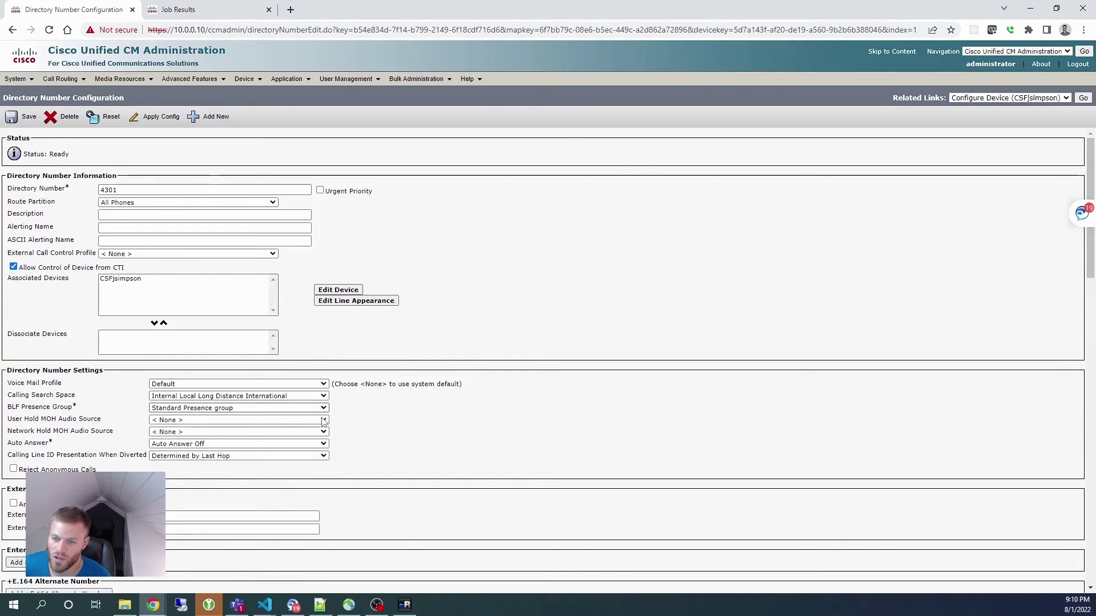
pyautogui.scroll(-10, 423, 448)
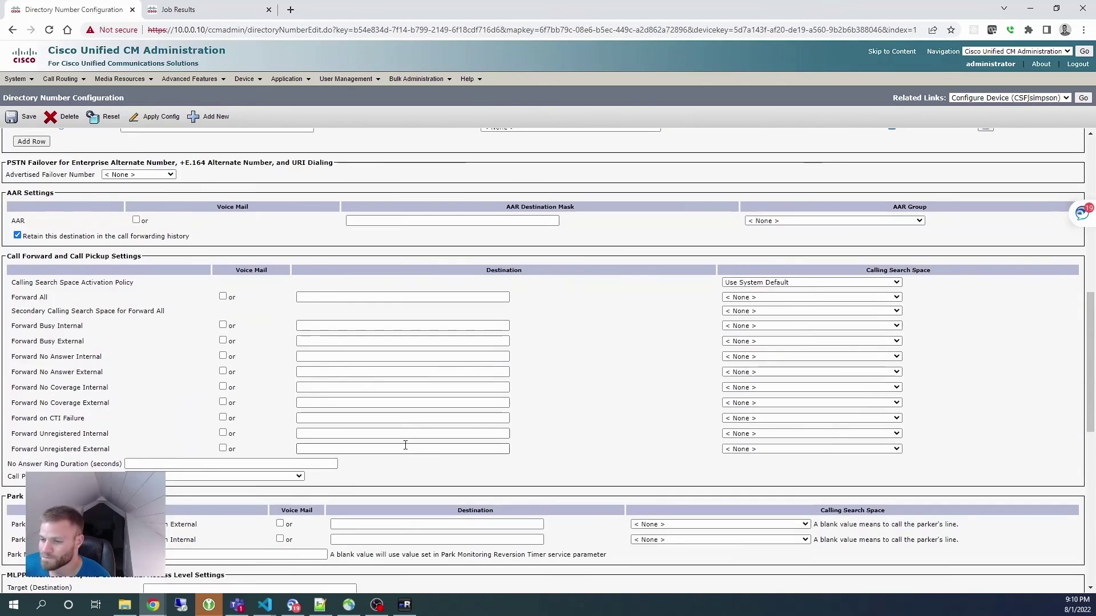
pyautogui.scroll(-5, 411, 329)
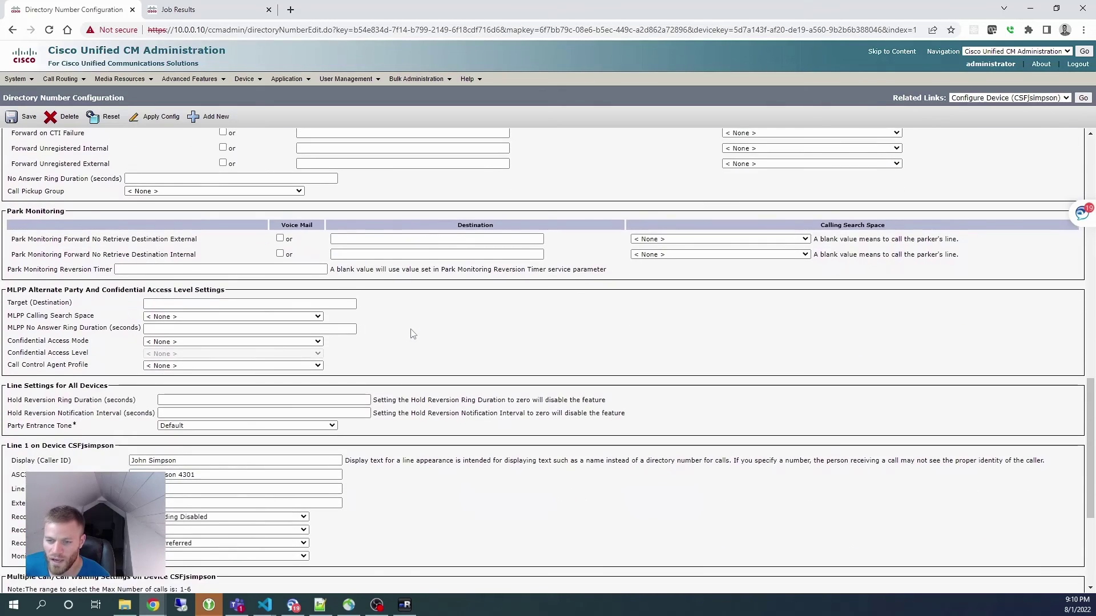
pyautogui.scroll(-3, 413, 334)
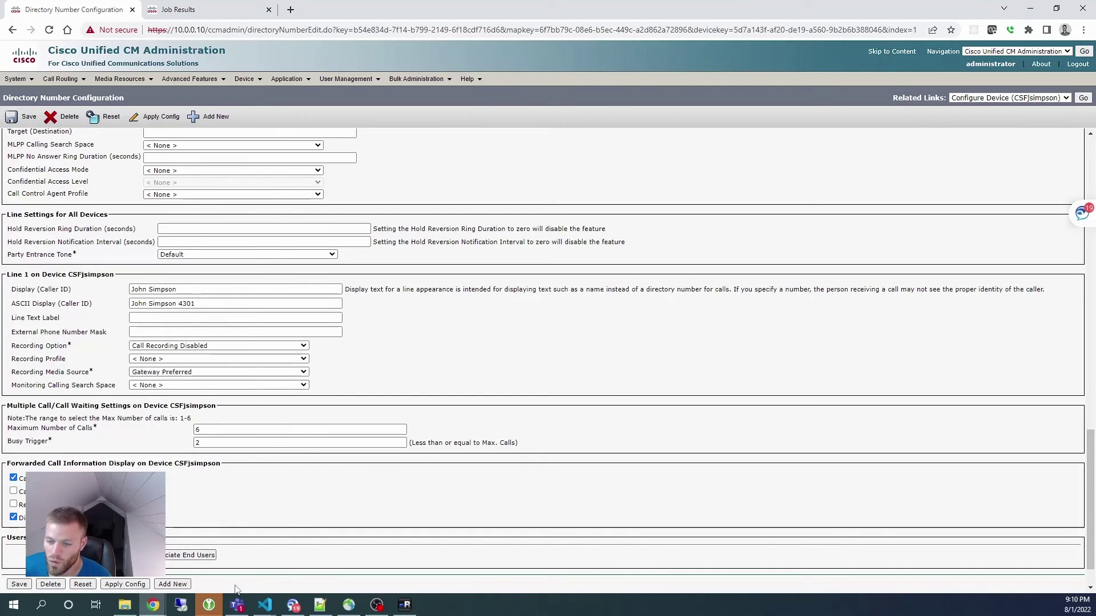
# - Compare the line's caller ID fields with phoneUpload.txt in Notepad++, then return to the associated phone's configuration page
pyautogui.click(320, 605)
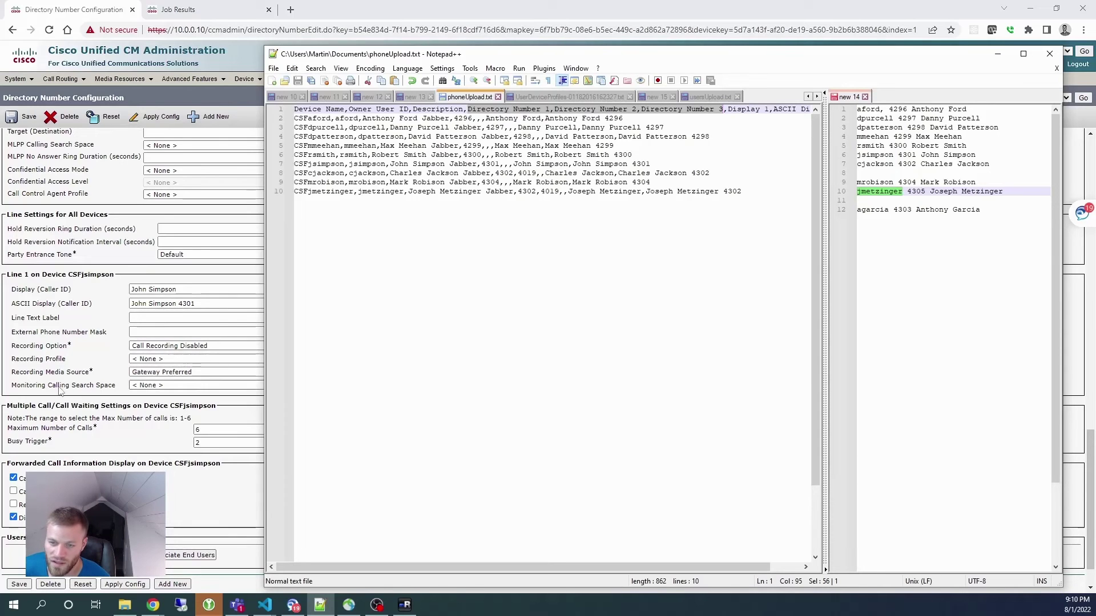
pyautogui.click(223, 499)
pyautogui.scroll(-1, 507, 394)
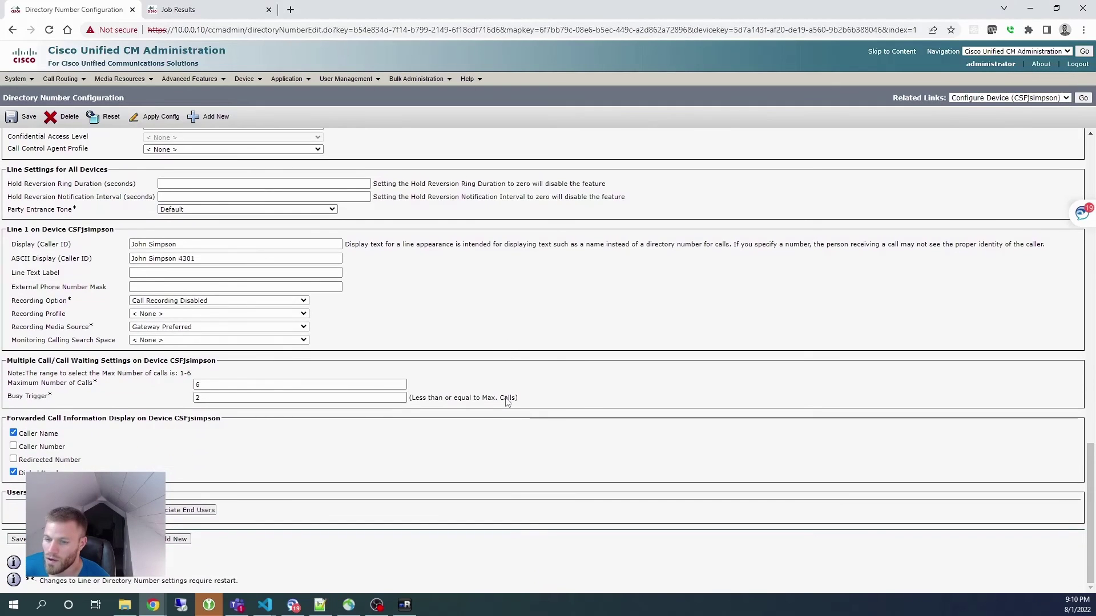
pyautogui.scroll(6, 486, 409)
pyautogui.scroll(15, 473, 414)
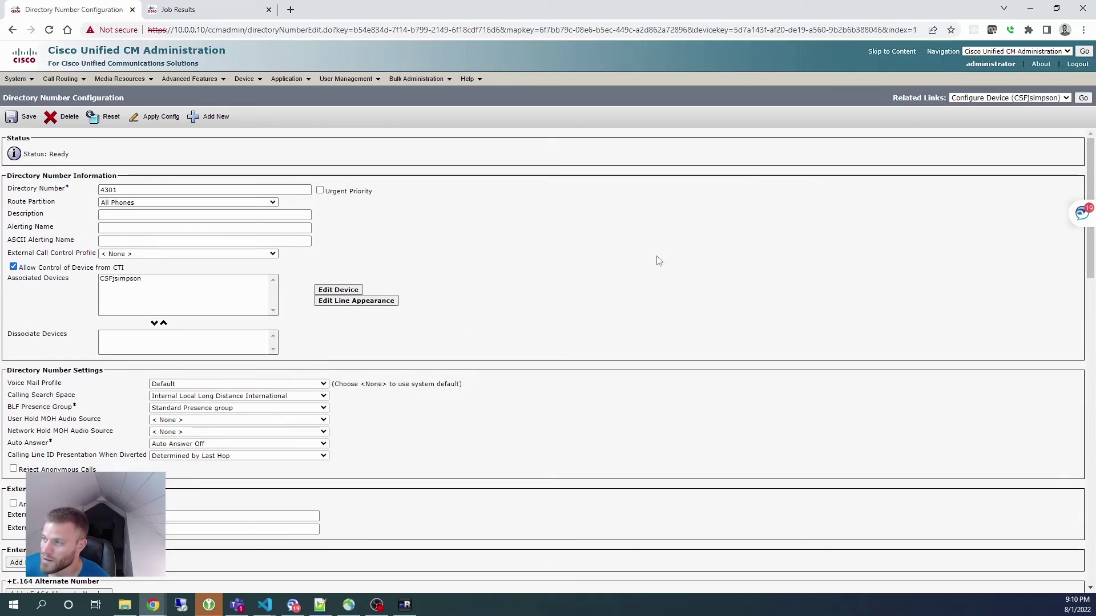
pyautogui.click(1084, 98)
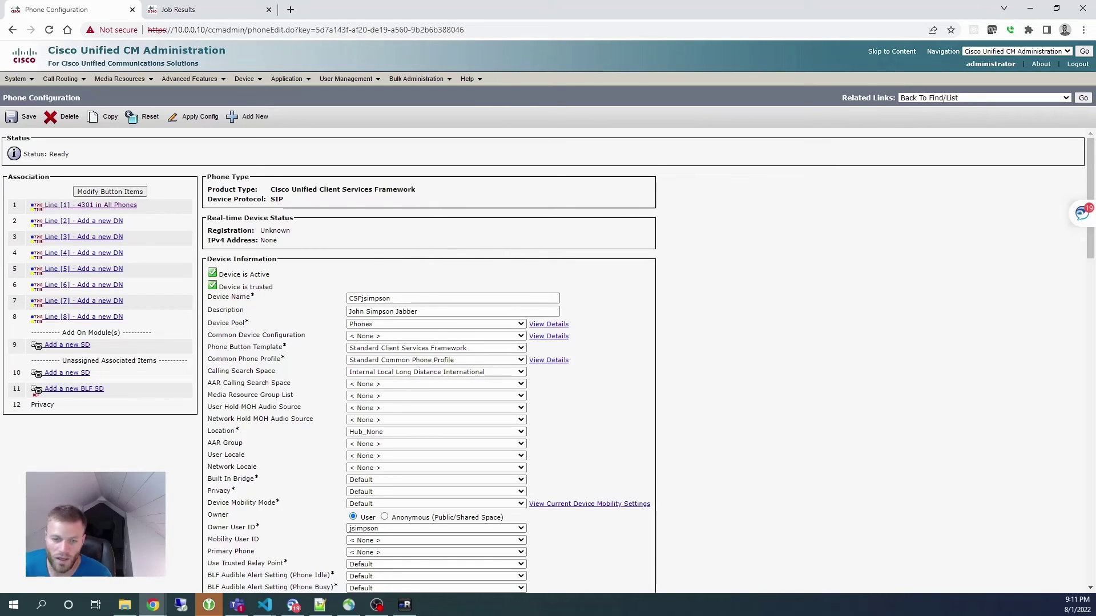
# - Switch to Cisco Jabber on the remote desktop, accept the server certificate, and sign in with the account password, skipping the introductory tour
pyautogui.hotkey('alt', 'Tab')
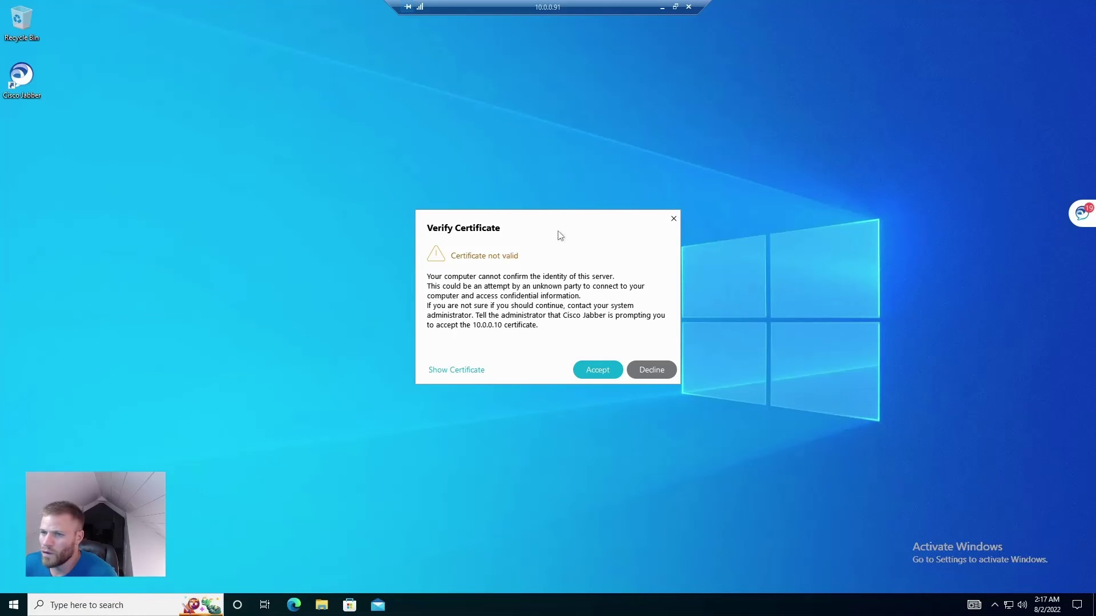
pyautogui.click(605, 370)
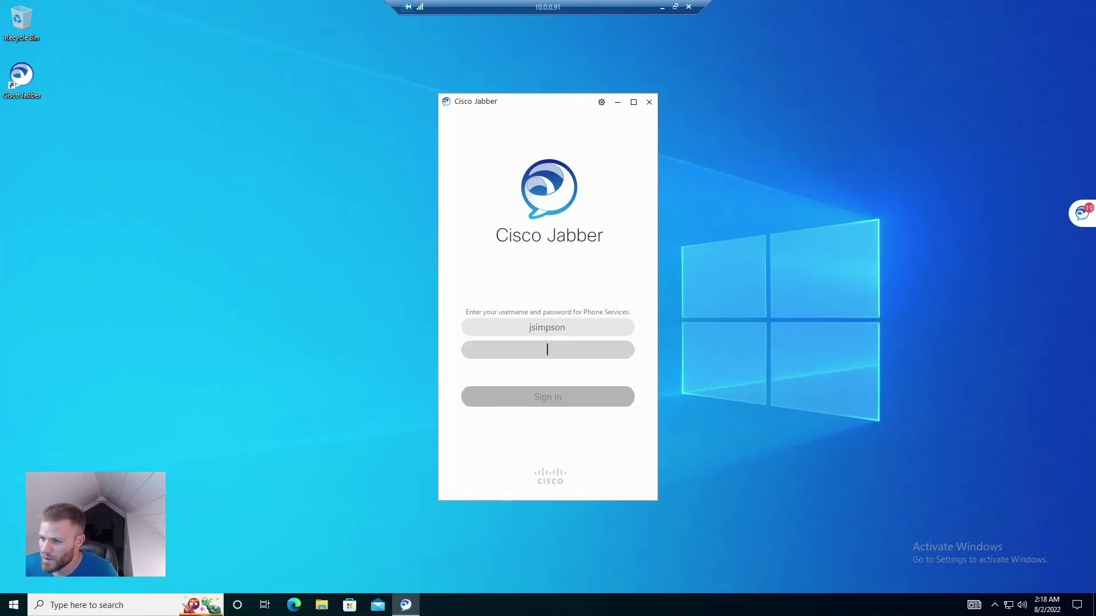
pyautogui.hotkey('ctrl', 'v')
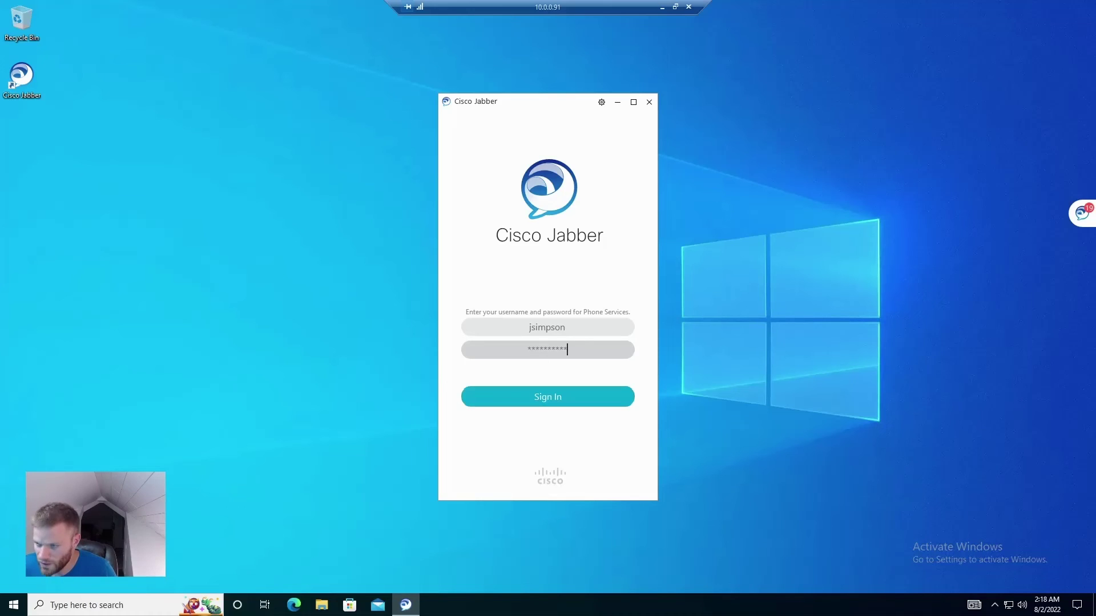
pyautogui.click(547, 398)
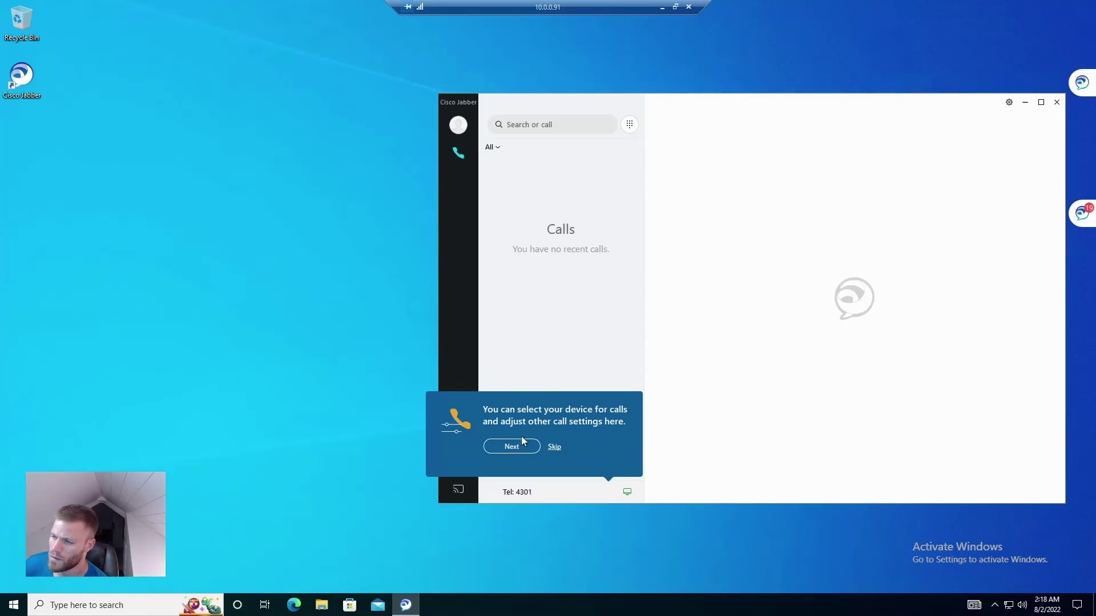
pyautogui.click(555, 448)
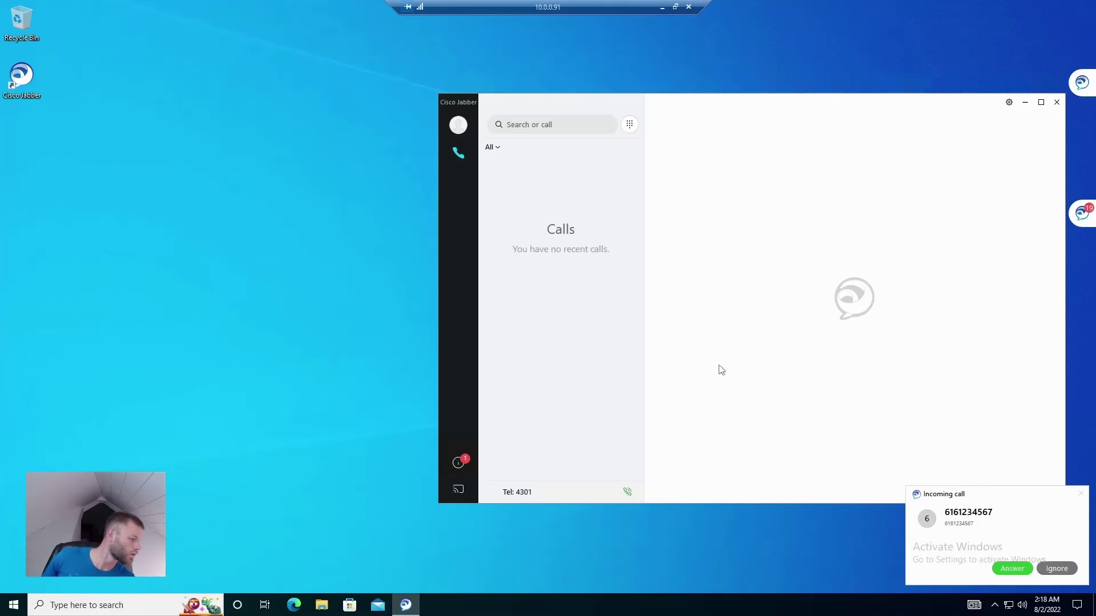
# - Answer the incoming test call in Jabber and end it
pyautogui.click(1009, 568)
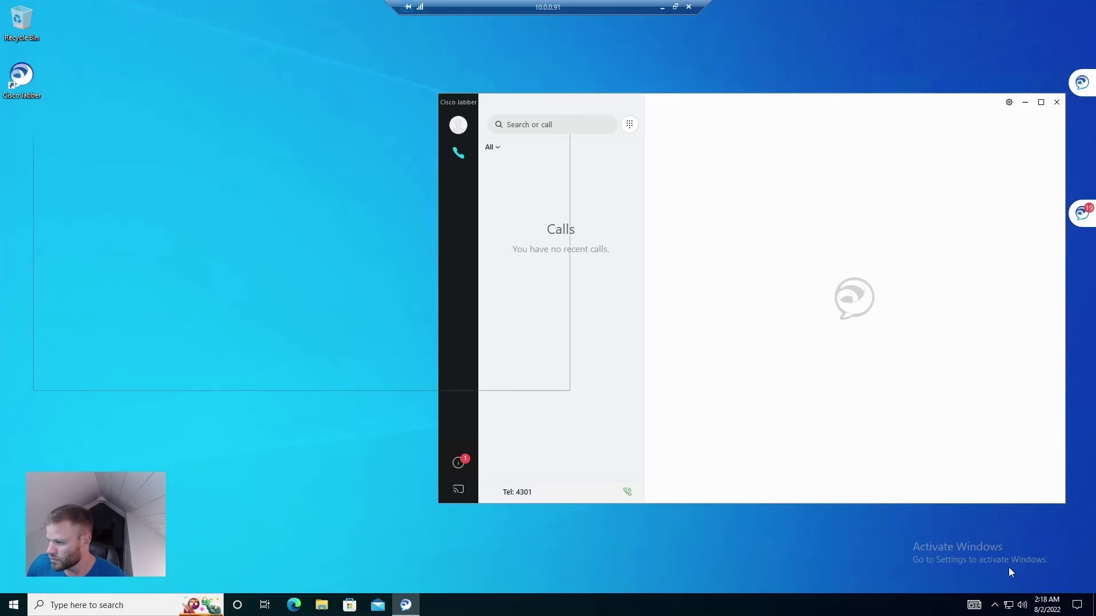
pyautogui.click(465, 365)
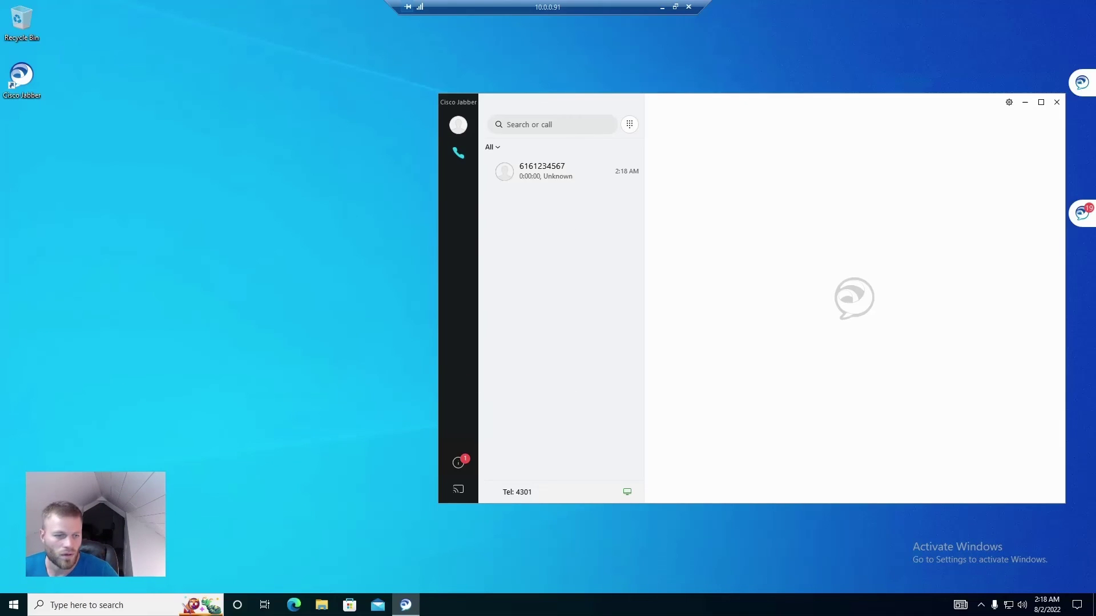